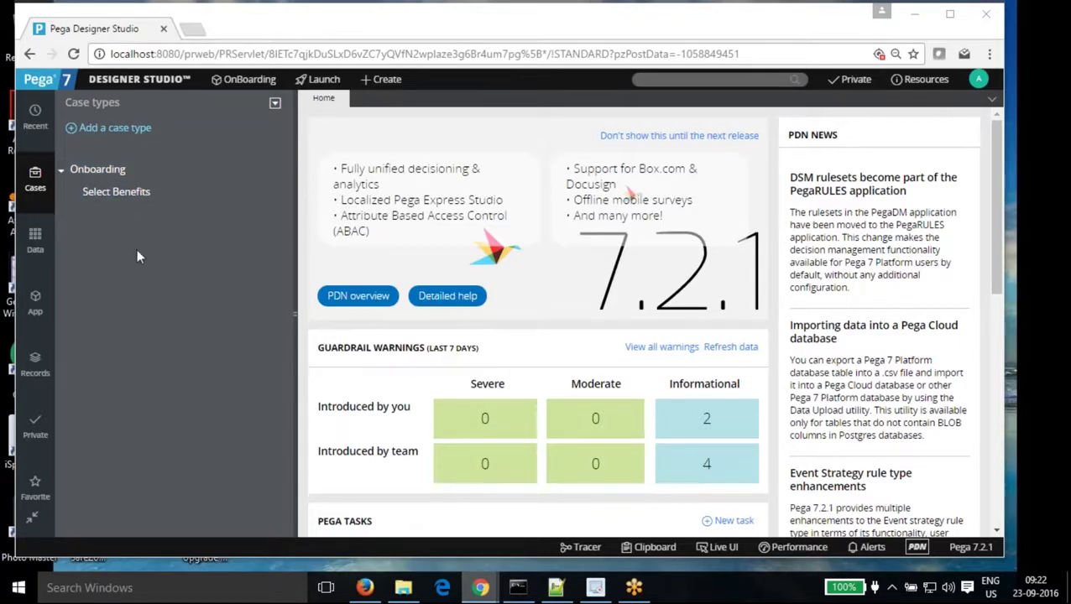
# - Create a case type named Sample that derives from Abc-OnBoarding-Work, using the OnBoarding ruleset version 01-01-01
pyautogui.click(274, 103)
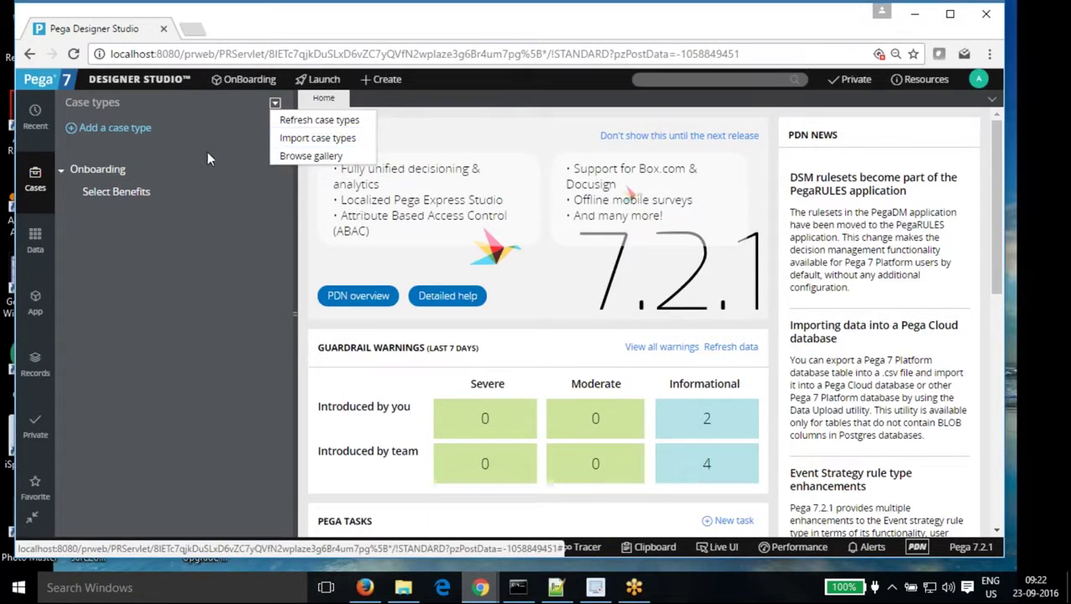
pyautogui.click(100, 135)
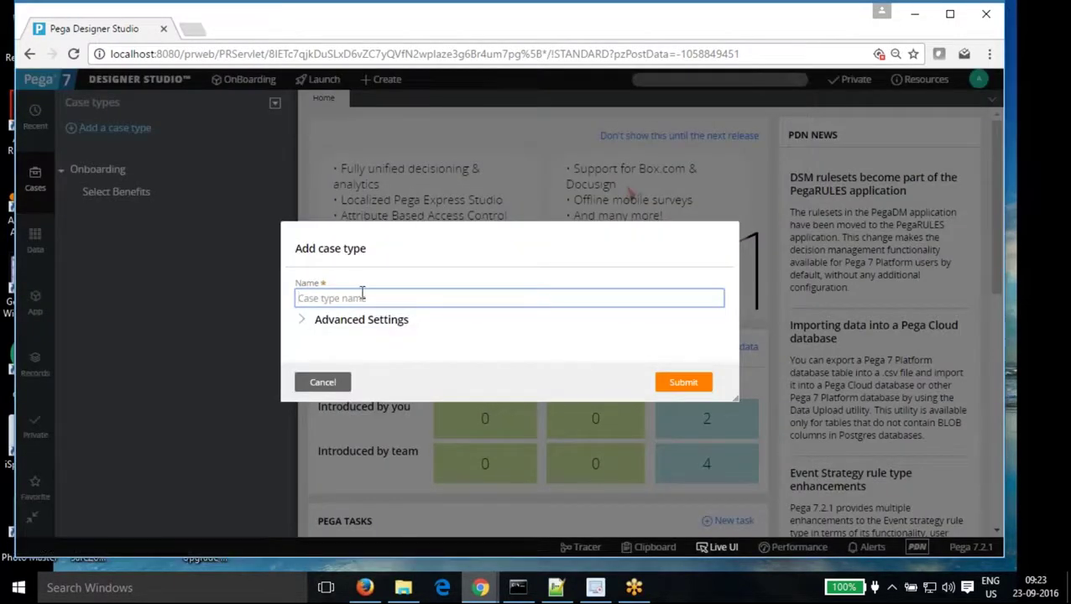
pyautogui.write('Sample')
pyautogui.click(304, 320)
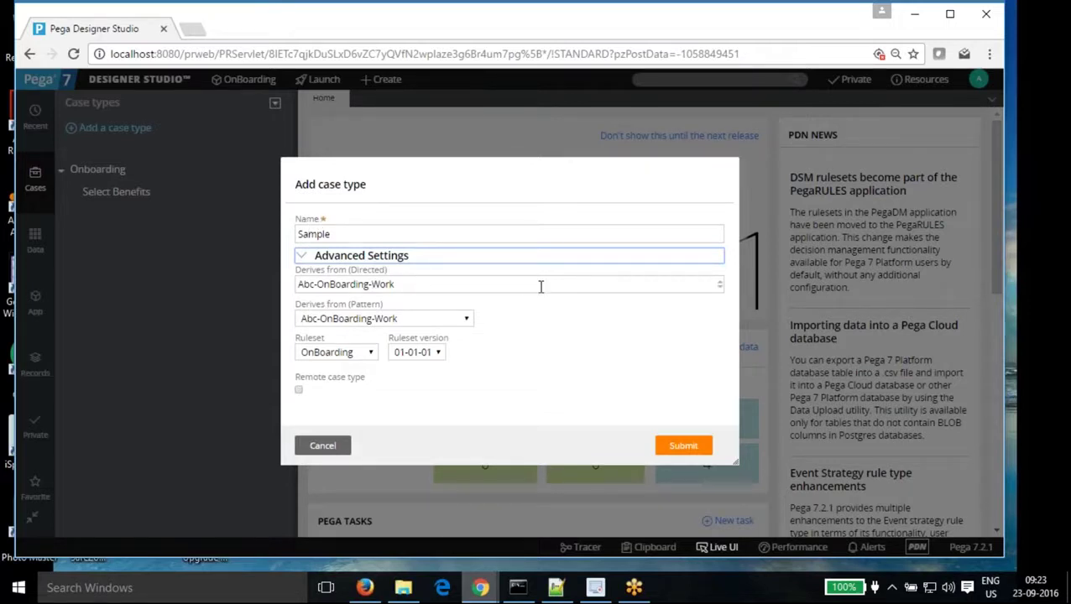
pyautogui.moveTo(299, 283); pyautogui.dragTo(406, 281)
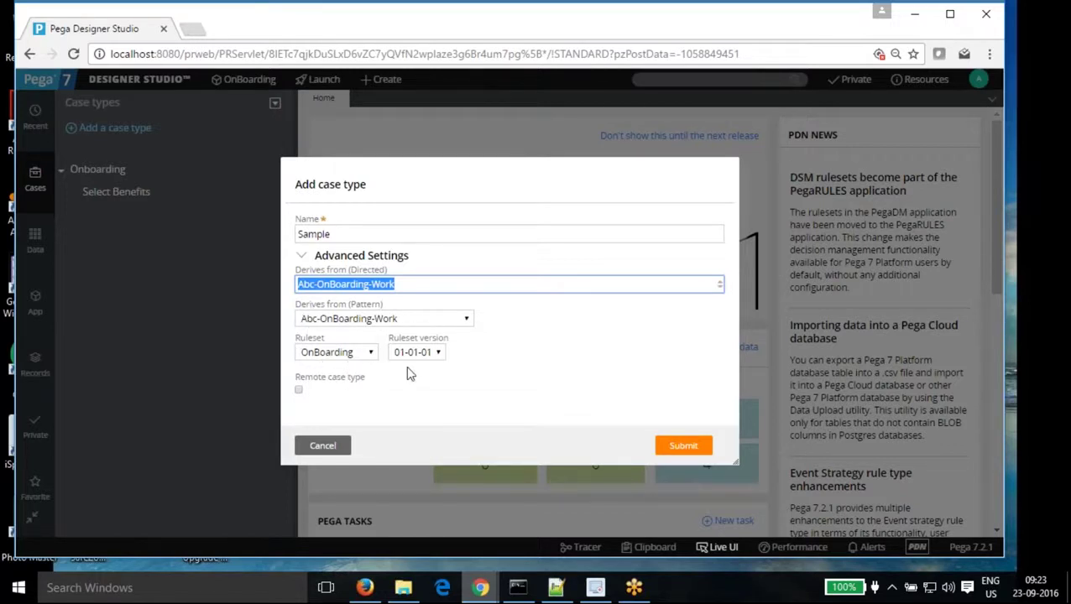
pyautogui.click(683, 447)
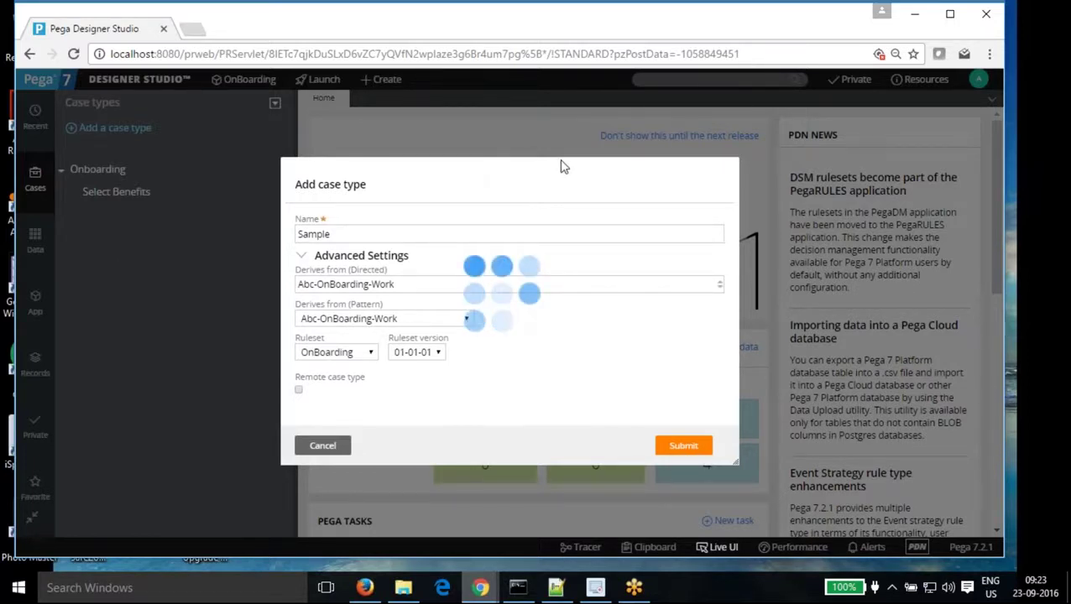
pyautogui.click(1045, 47)
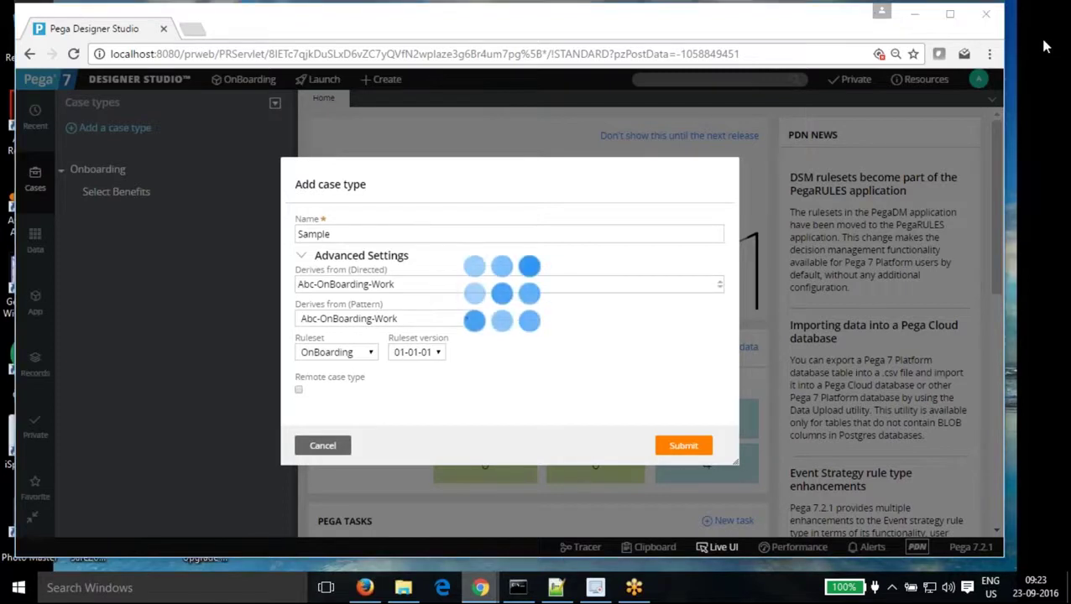
pyautogui.click(653, 318)
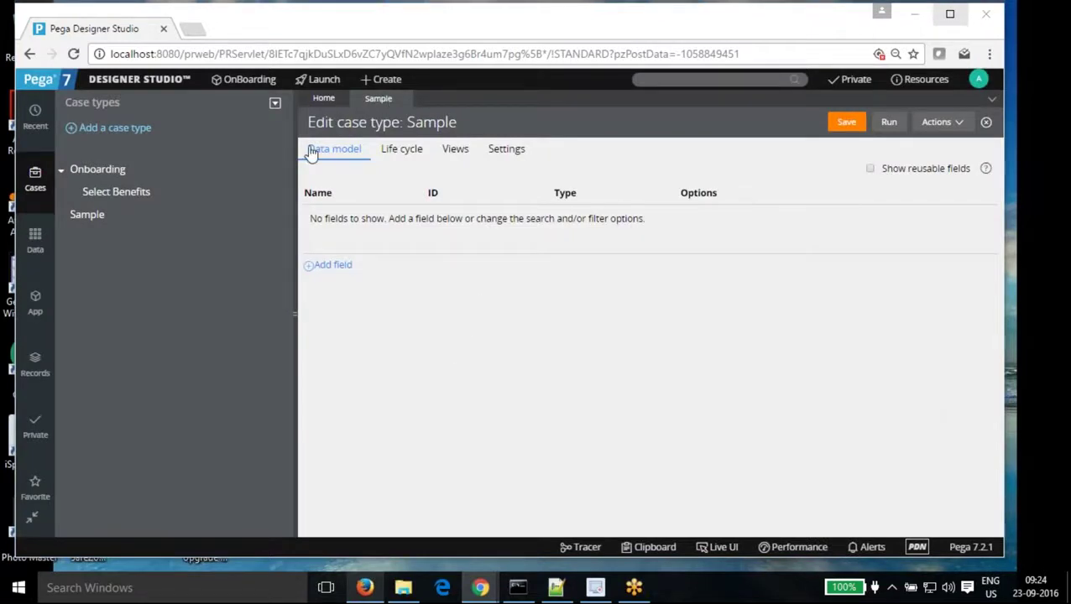
pyautogui.click(98, 168)
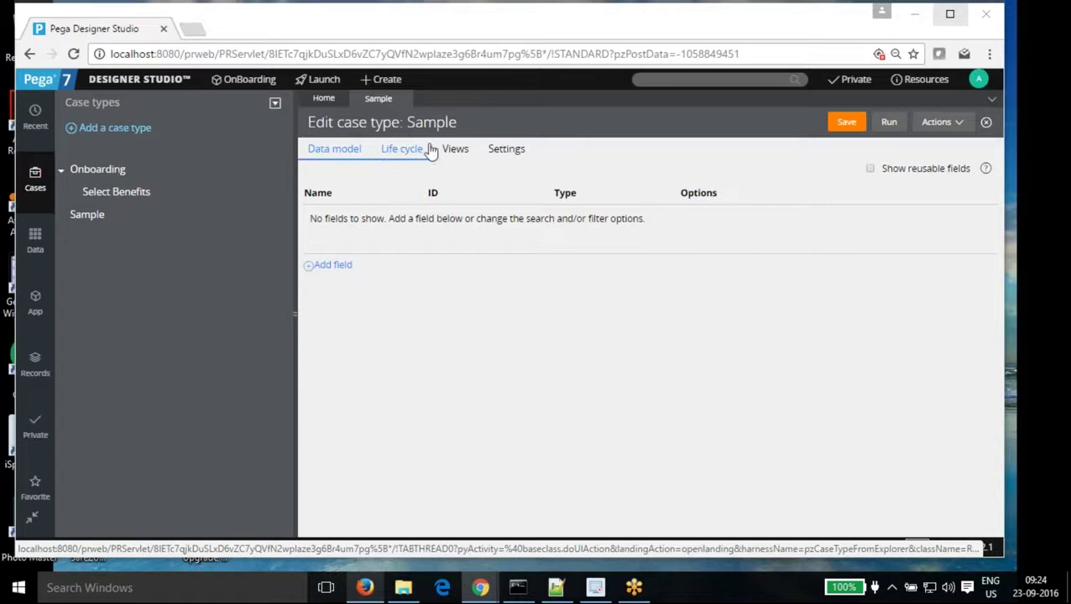
# - Add three primary stages named Sample1, Sample2 and Sample3 to the Sample case type's life cycle
pyautogui.click(402, 151)
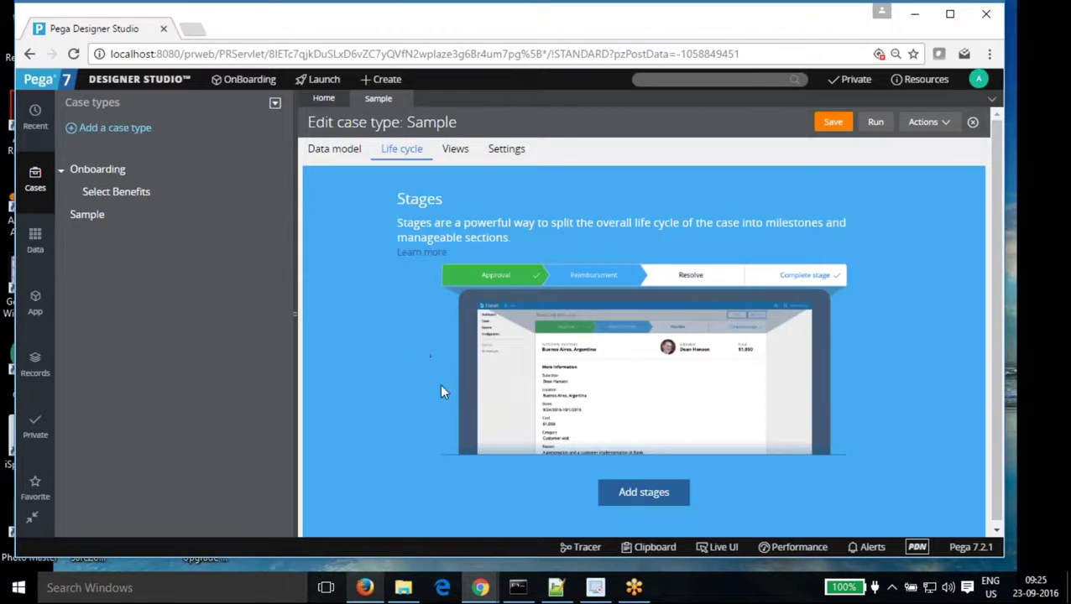
pyautogui.click(643, 493)
pyautogui.write('Sample1')
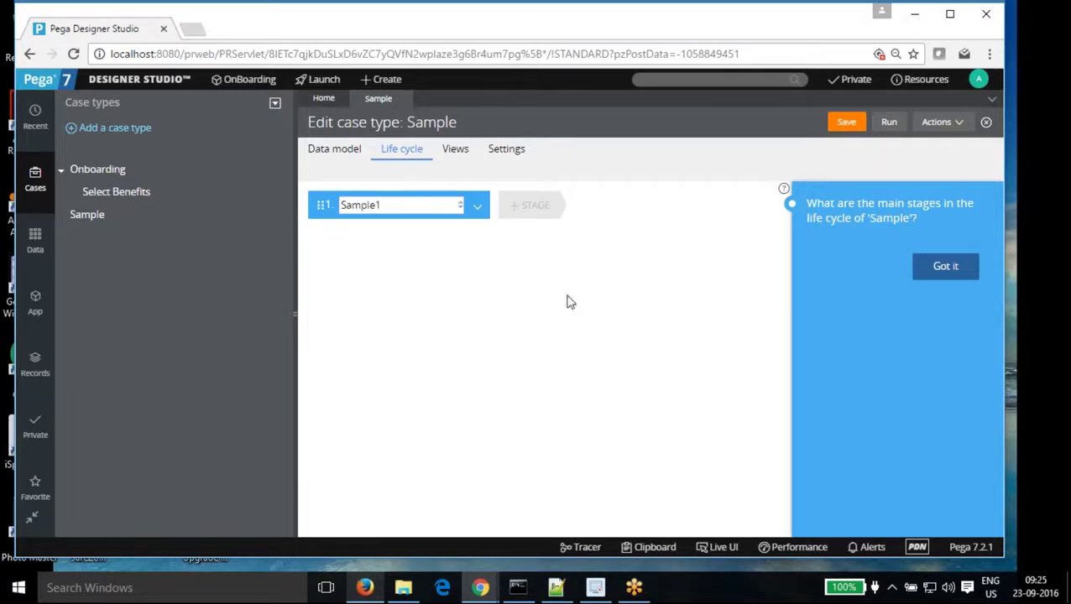
pyautogui.click(956, 270)
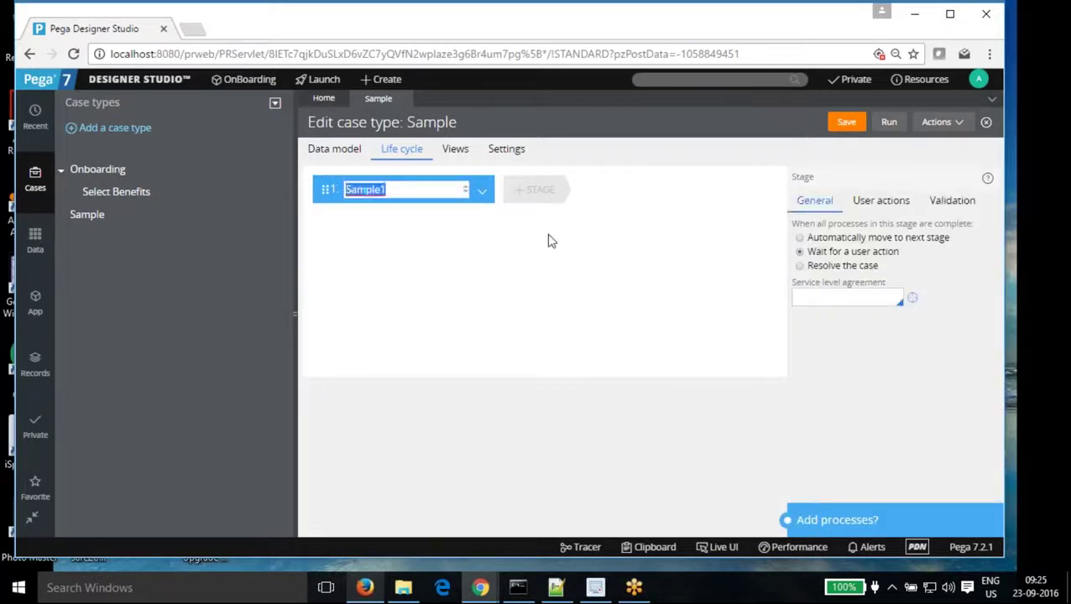
pyautogui.click(537, 190)
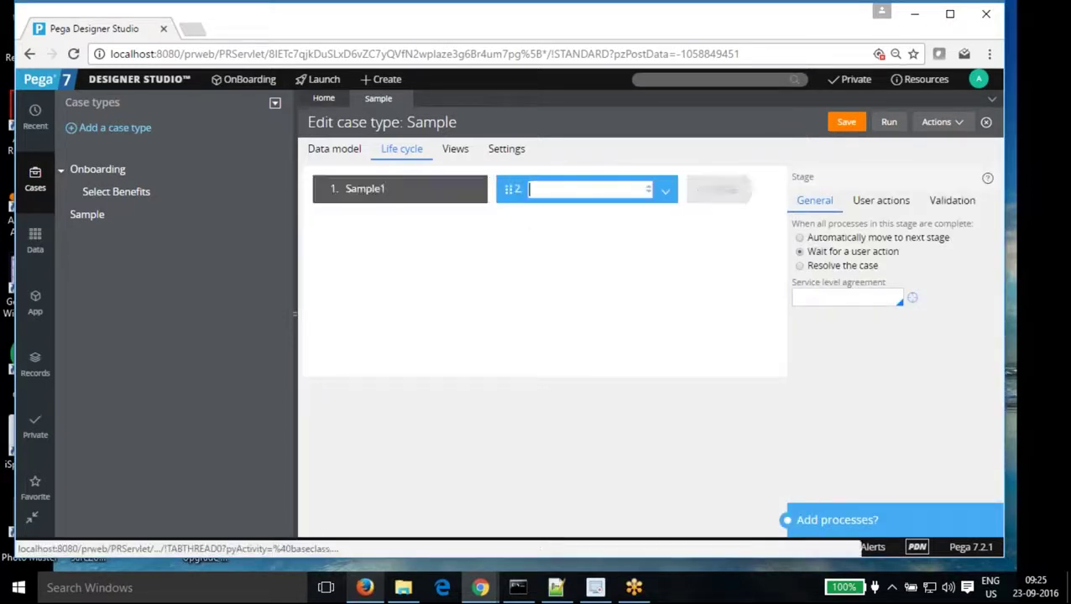
pyautogui.write('Sample2')
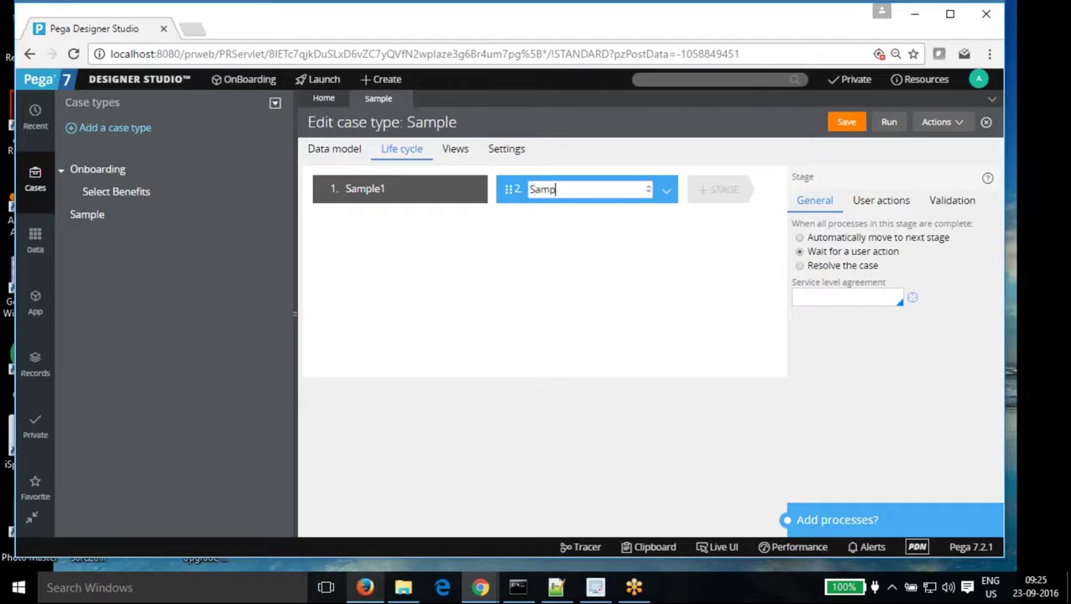
pyautogui.click(709, 196)
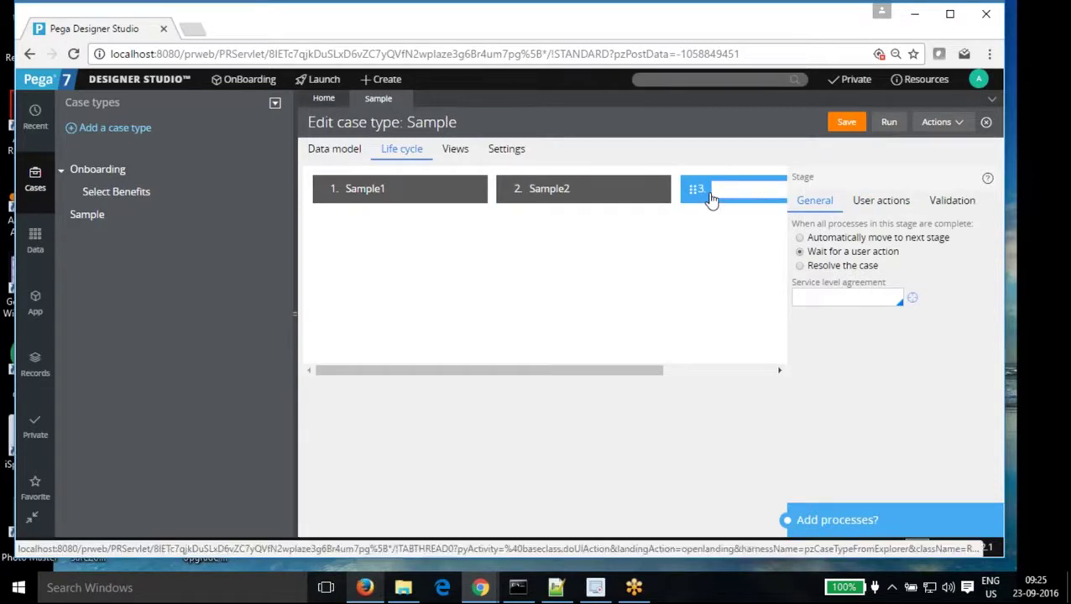
pyautogui.write('Sample')
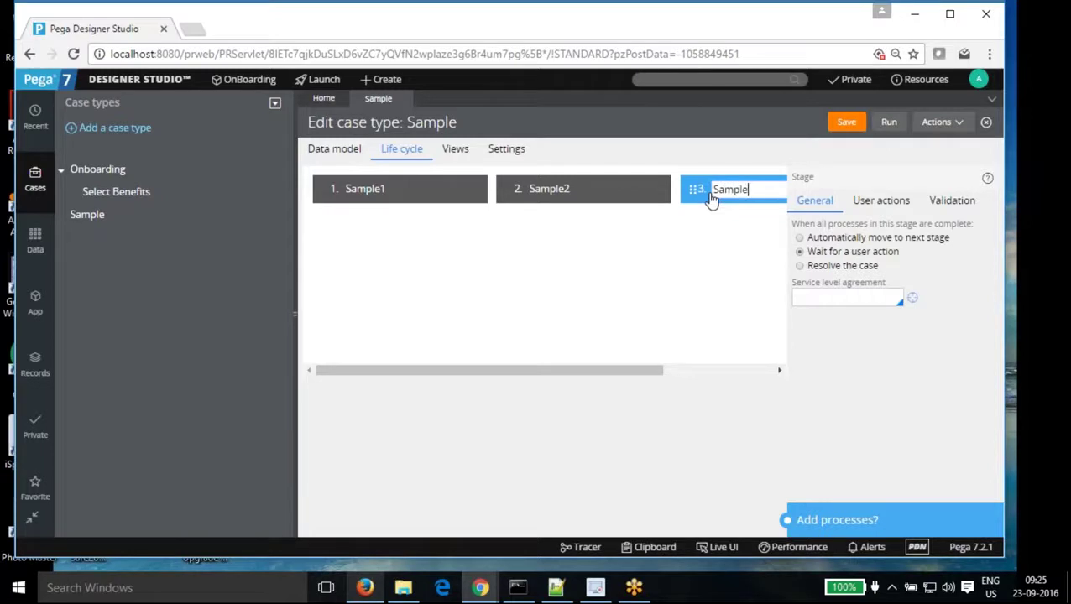
pyautogui.write('3')
pyautogui.press('Return')
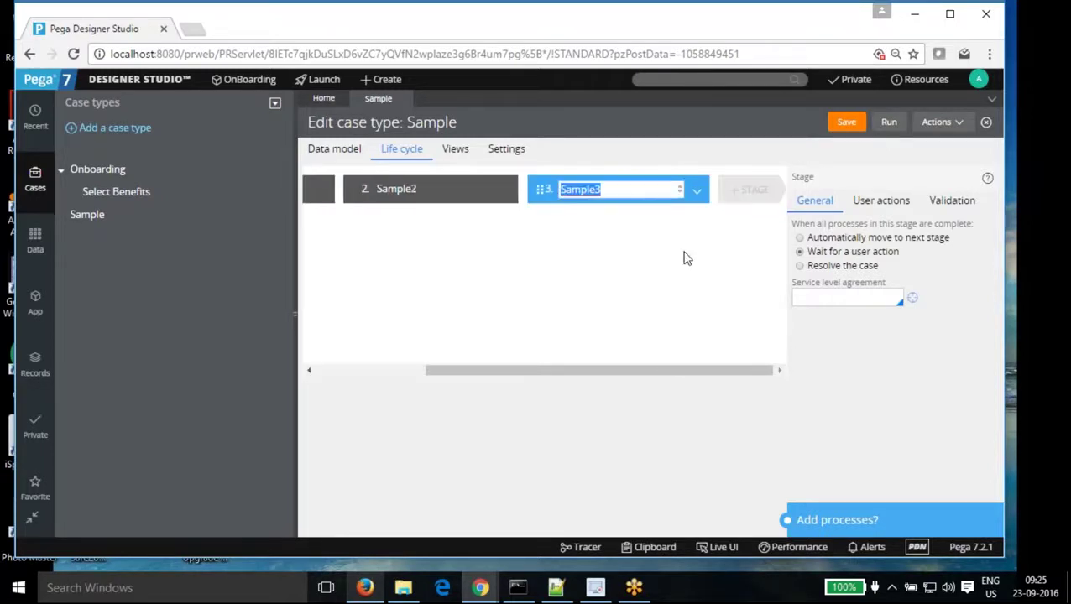
# - Set stages Sample3 and Sample2 to move automatically to the next stage when their processes complete, and save the case type
pyautogui.moveTo(640, 375); pyautogui.dragTo(437, 361)
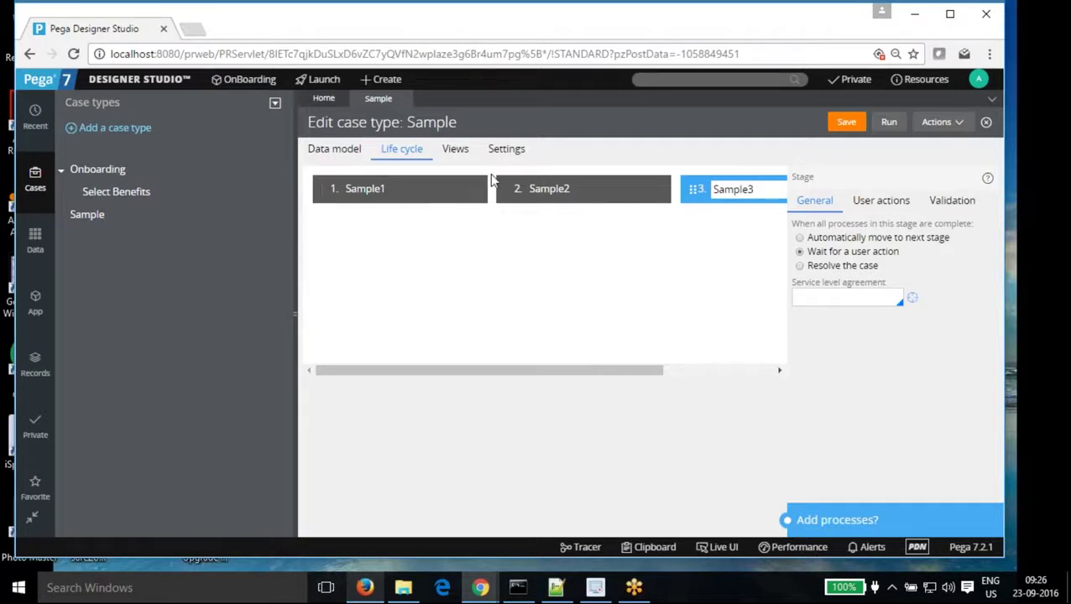
pyautogui.click(800, 238)
pyautogui.click(549, 189)
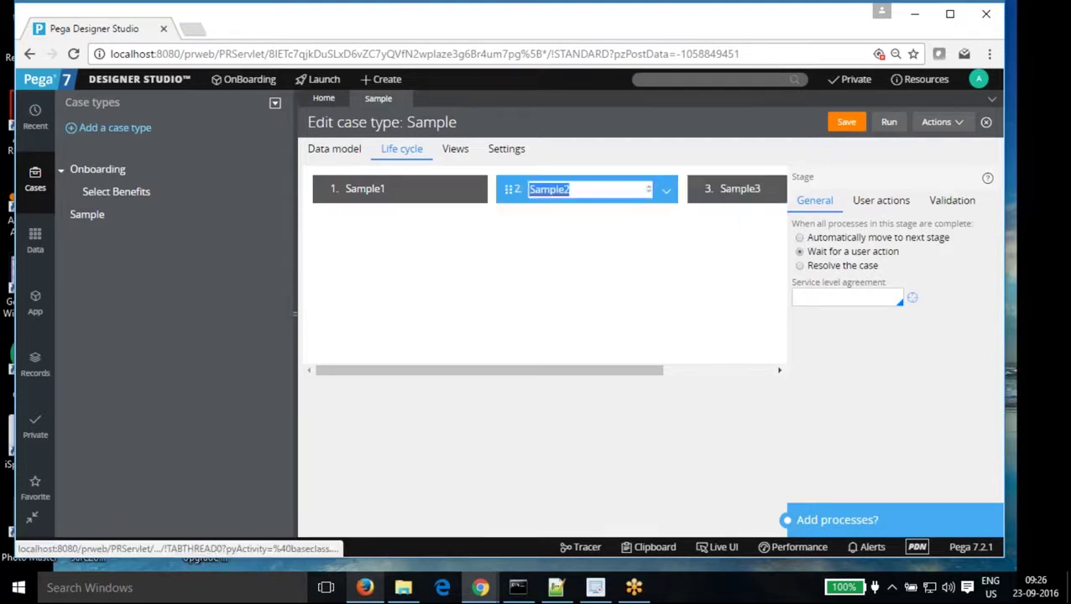
pyautogui.click(800, 239)
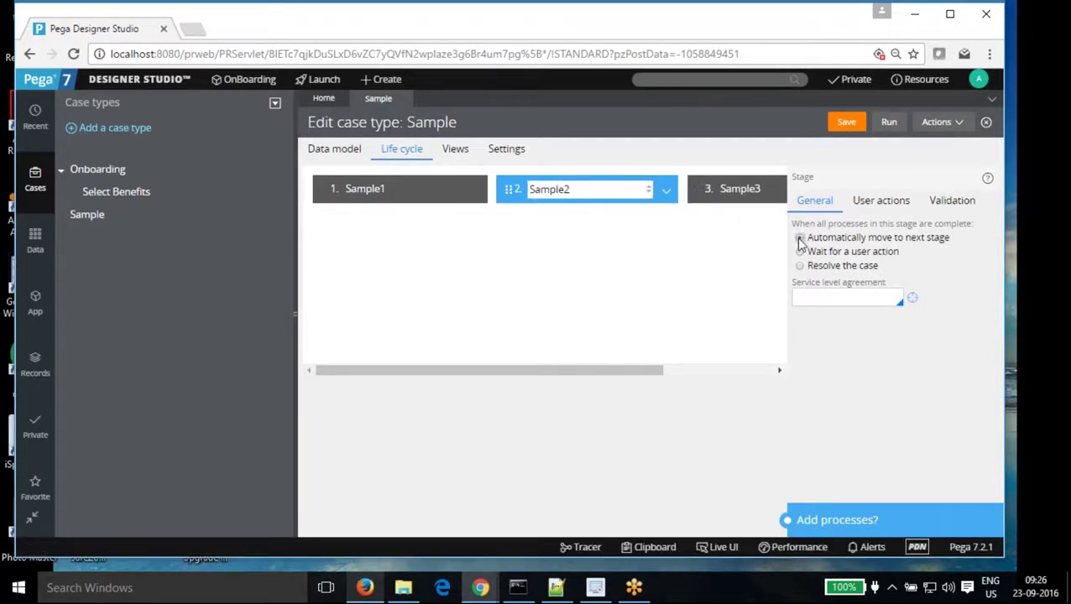
pyautogui.click(846, 122)
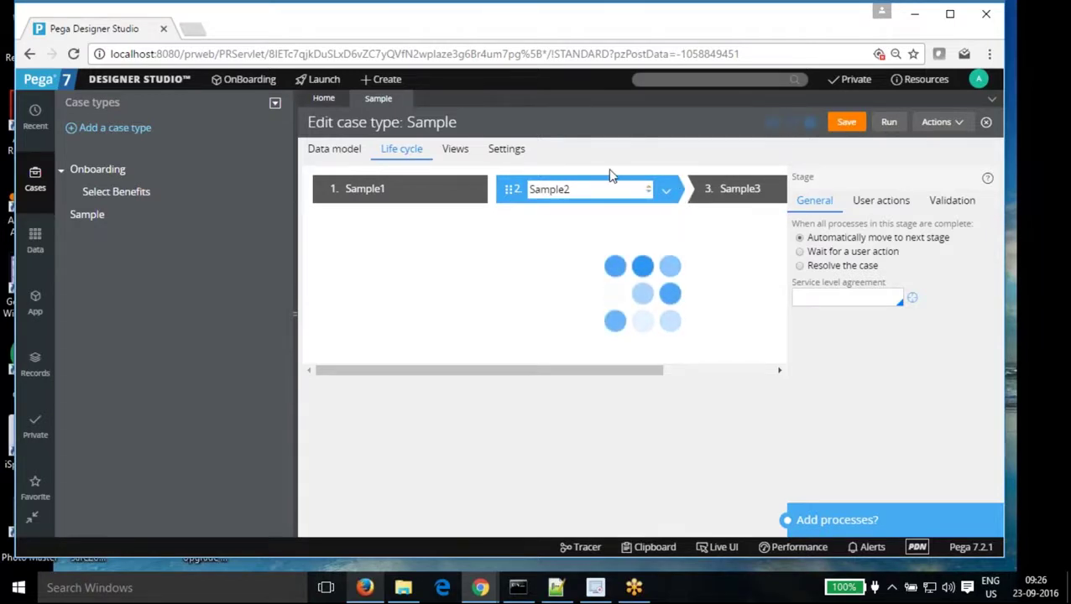
# - Set stage Sample1 to move automatically to the next stage when its processes complete, and save the case type
pyautogui.click(530, 190)
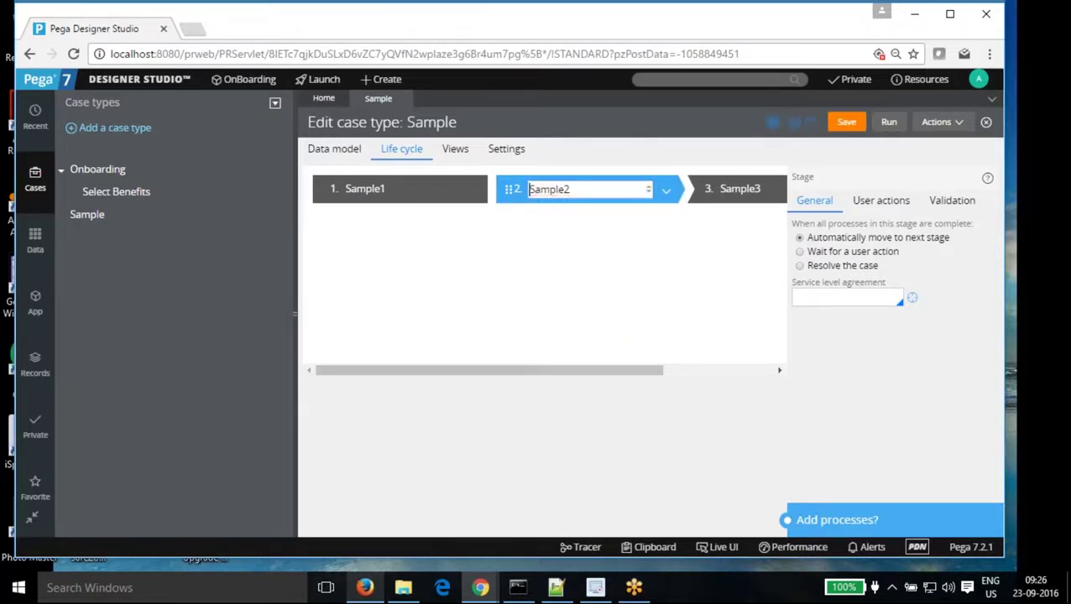
pyautogui.click(406, 193)
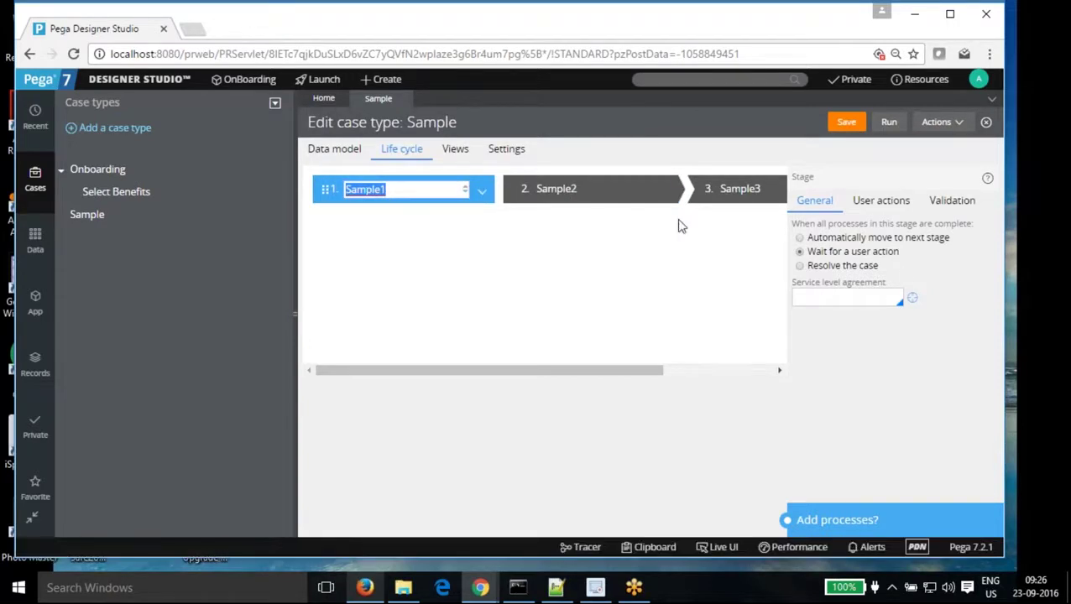
pyautogui.click(799, 238)
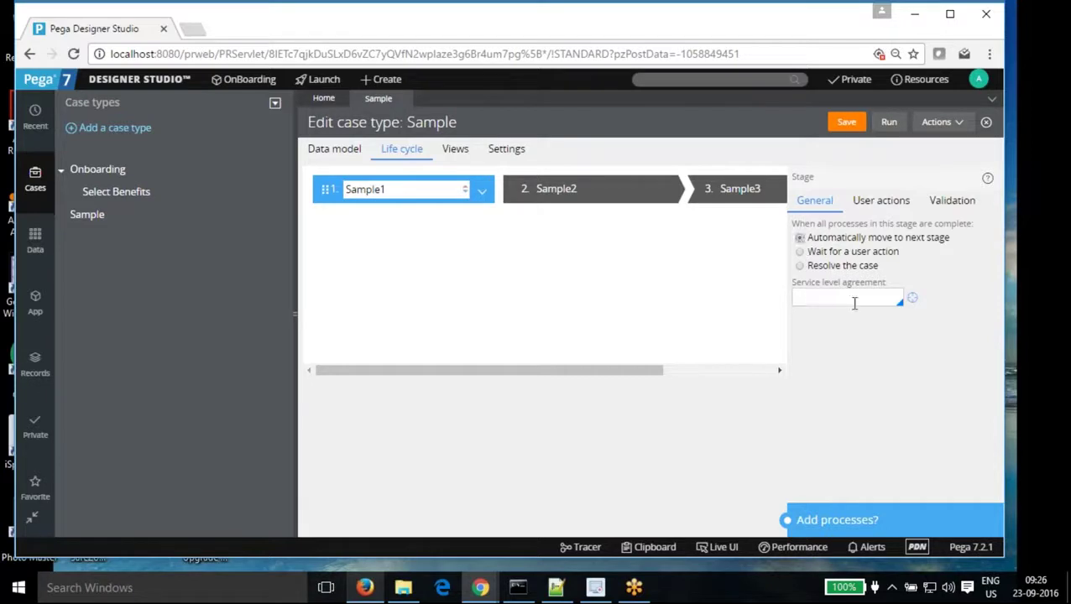
pyautogui.click(846, 123)
pyautogui.click(666, 193)
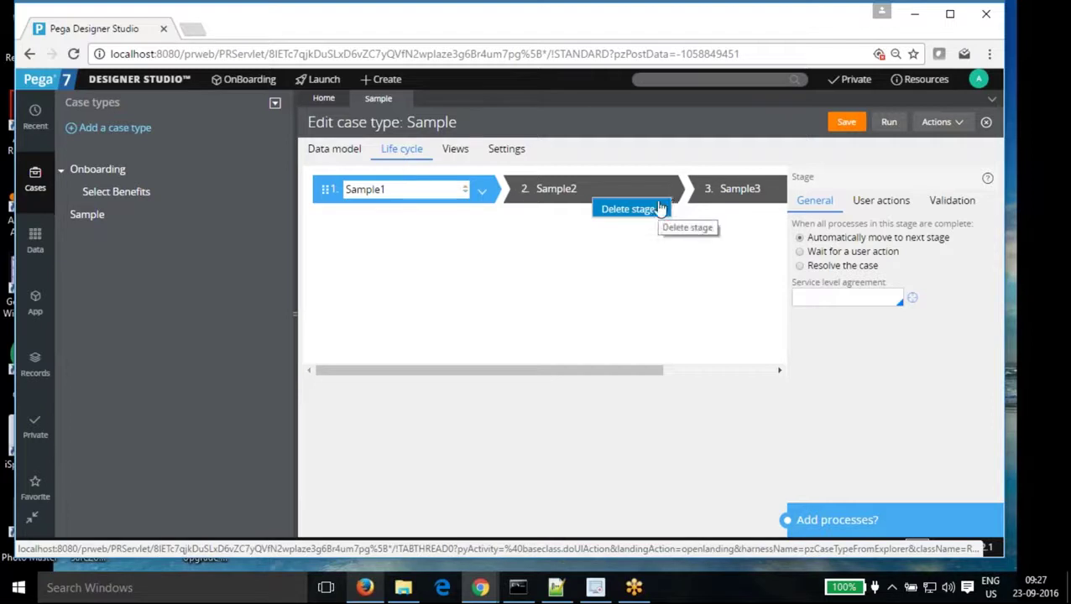
# - Set stage Sample3 to resolve the case when all its processes are complete, and save the case type
pyautogui.click(740, 200)
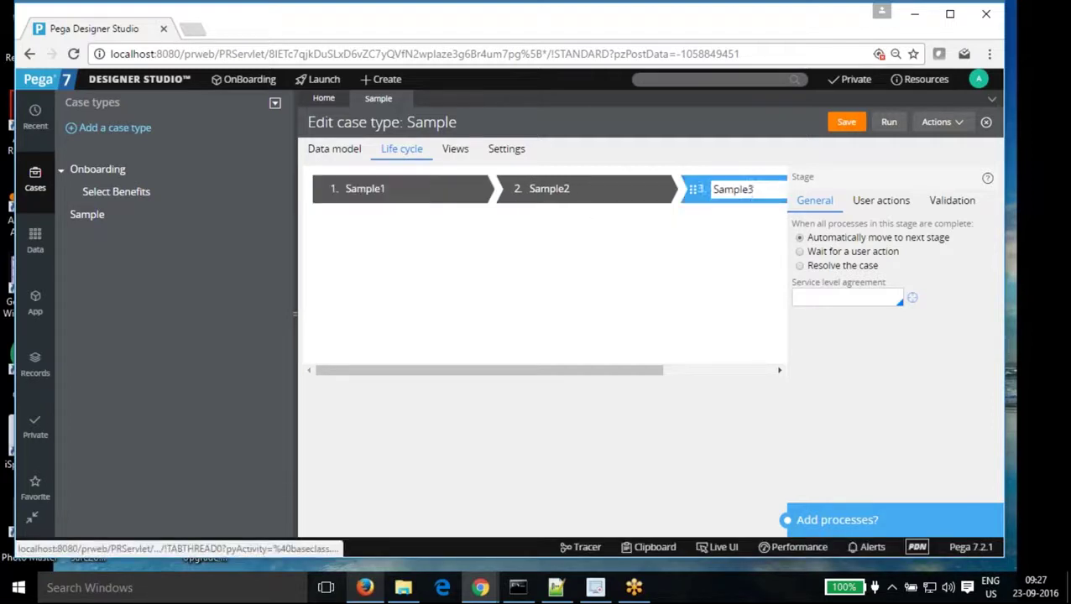
pyautogui.click(800, 266)
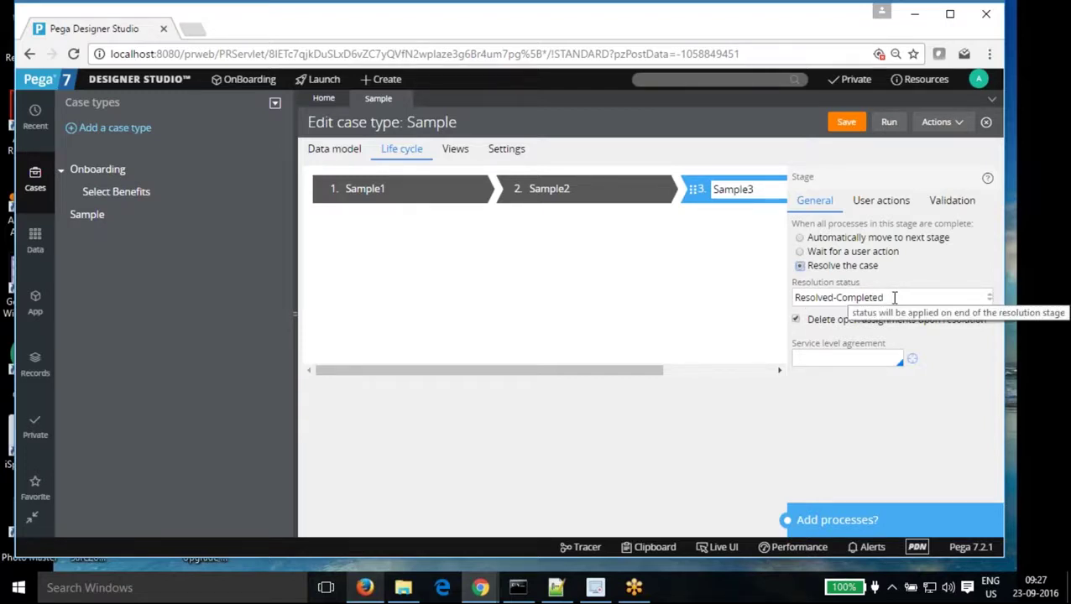
pyautogui.click(844, 124)
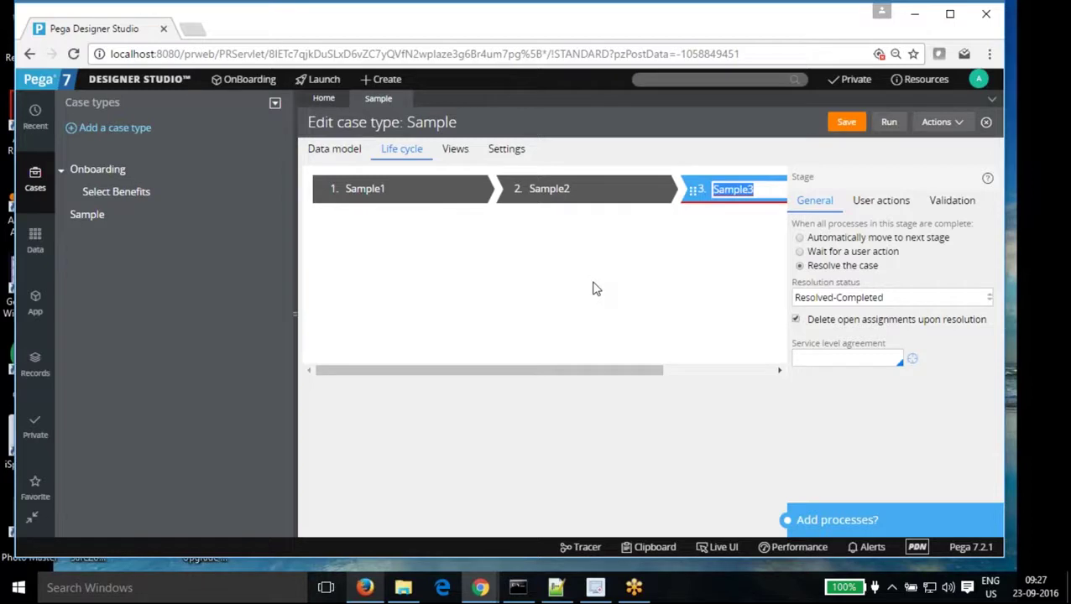
# - Configure alternate stages for the Sample case type and name the first one Cancel
pyautogui.click(963, 123)
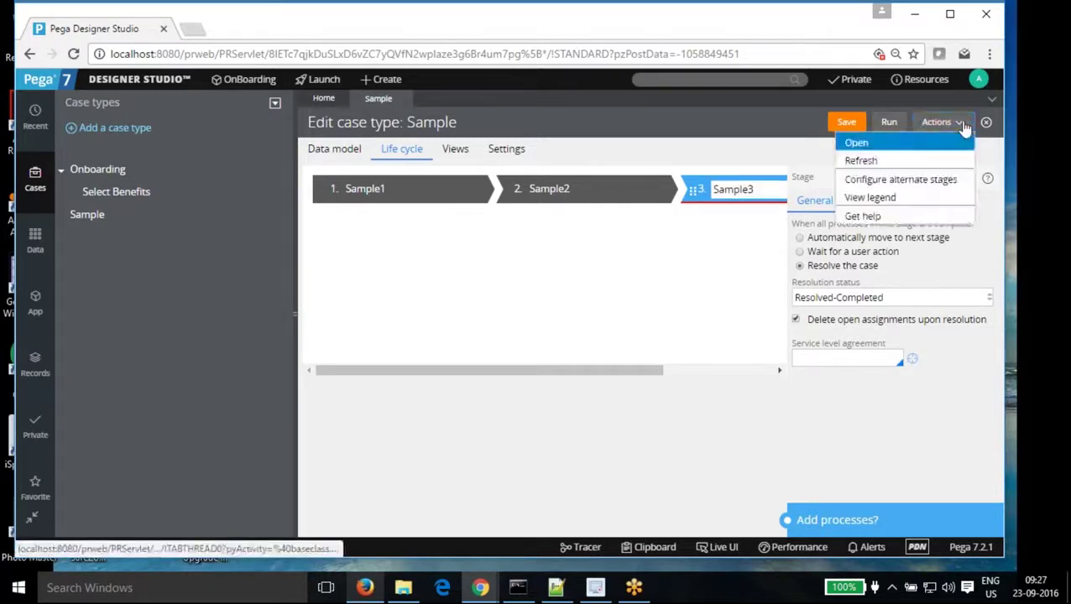
pyautogui.click(943, 181)
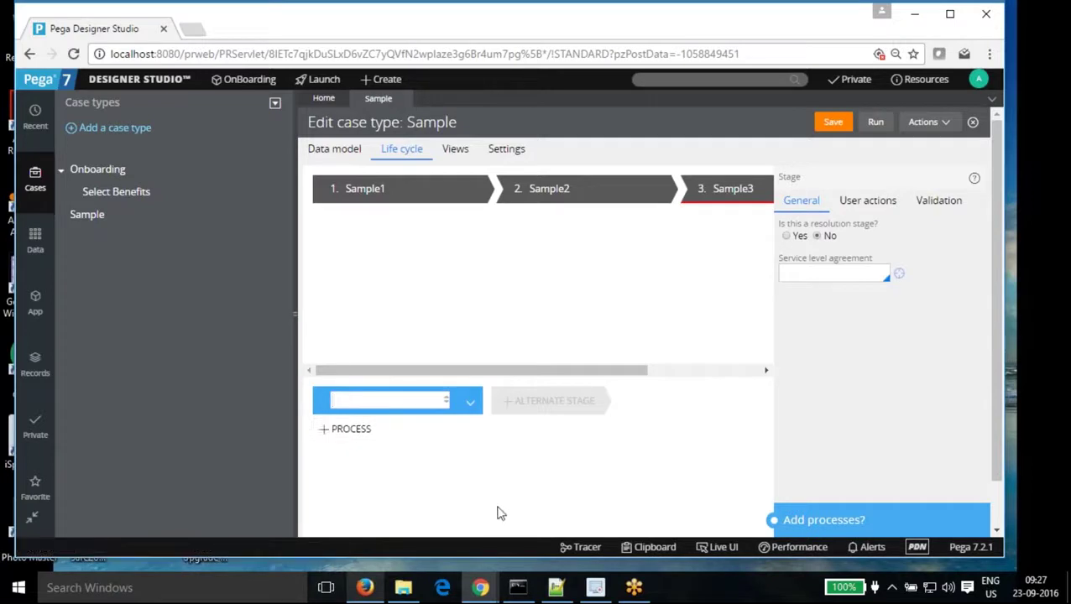
pyautogui.write('Cancel')
pyautogui.press('Tab')
pyautogui.click(560, 334)
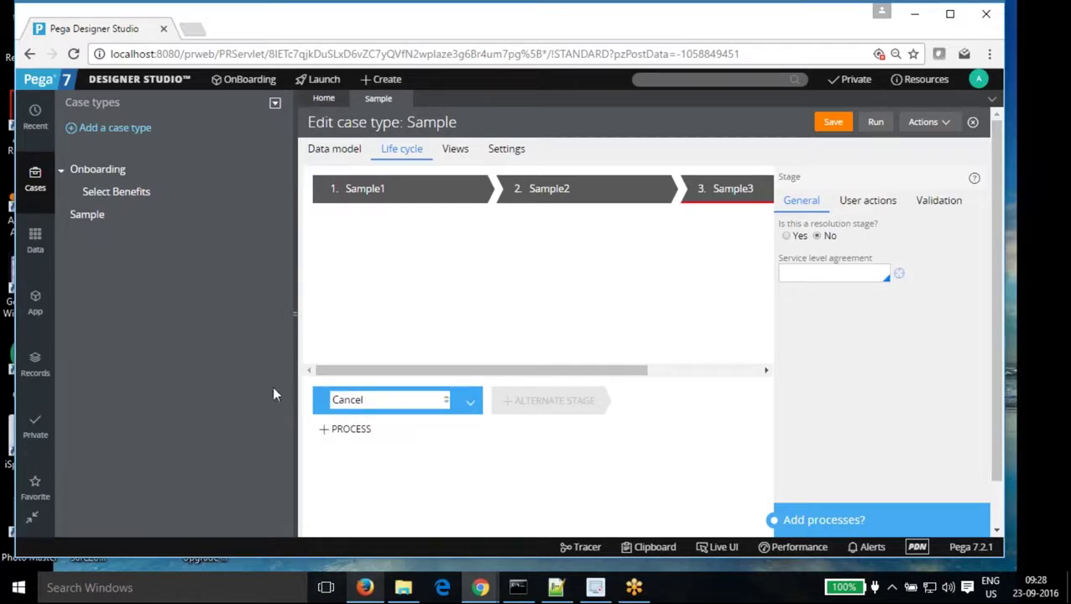
# - Examine the user action and validation settings of stage Sample1, including its skip condition and entry validation
pyautogui.click(380, 191)
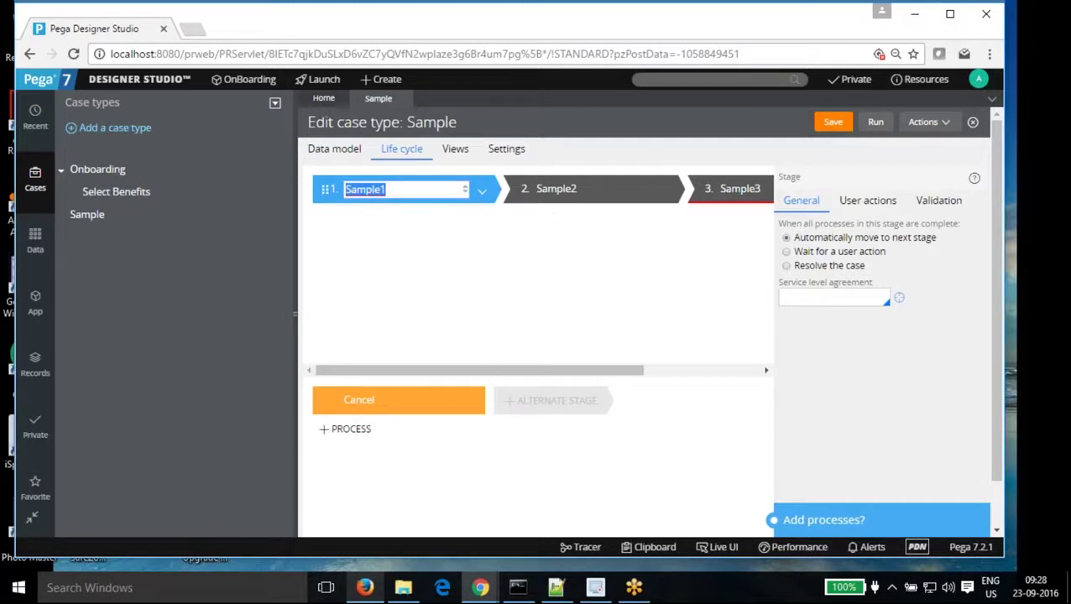
pyautogui.click(867, 203)
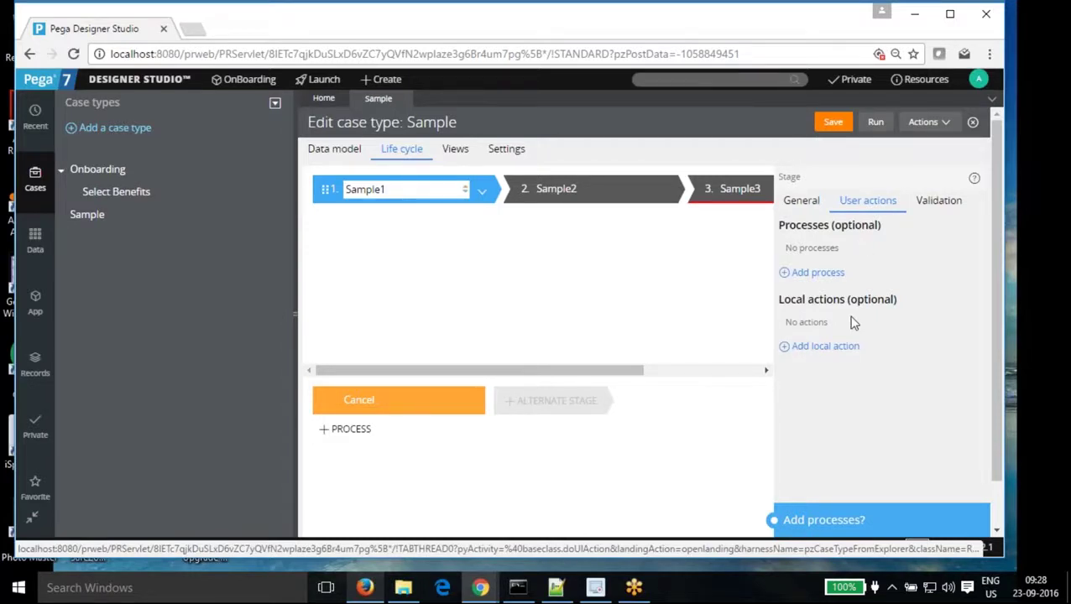
pyautogui.click(933, 204)
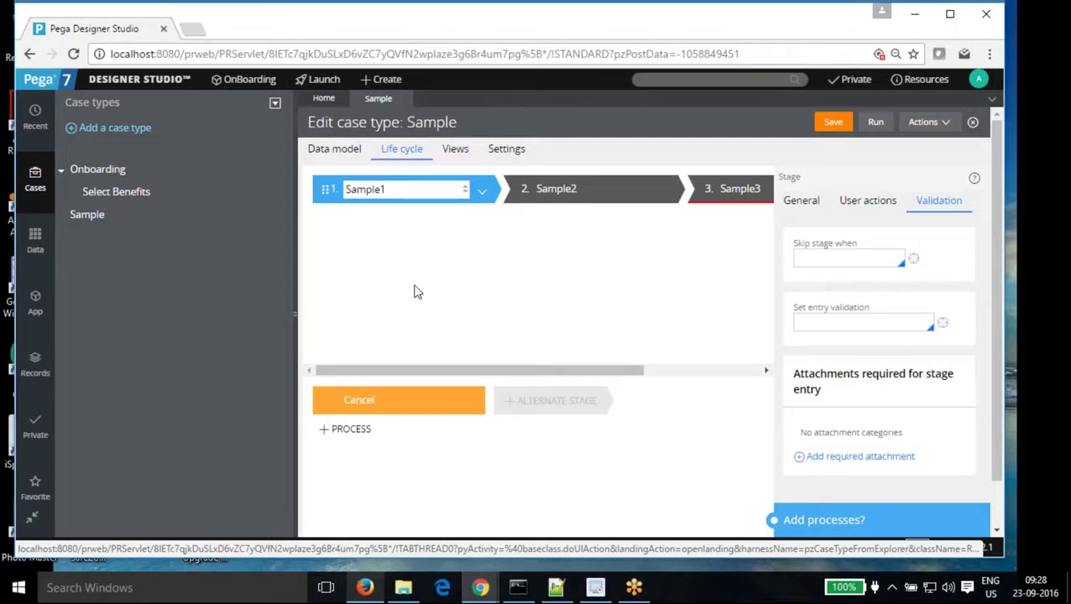
pyautogui.click(816, 259)
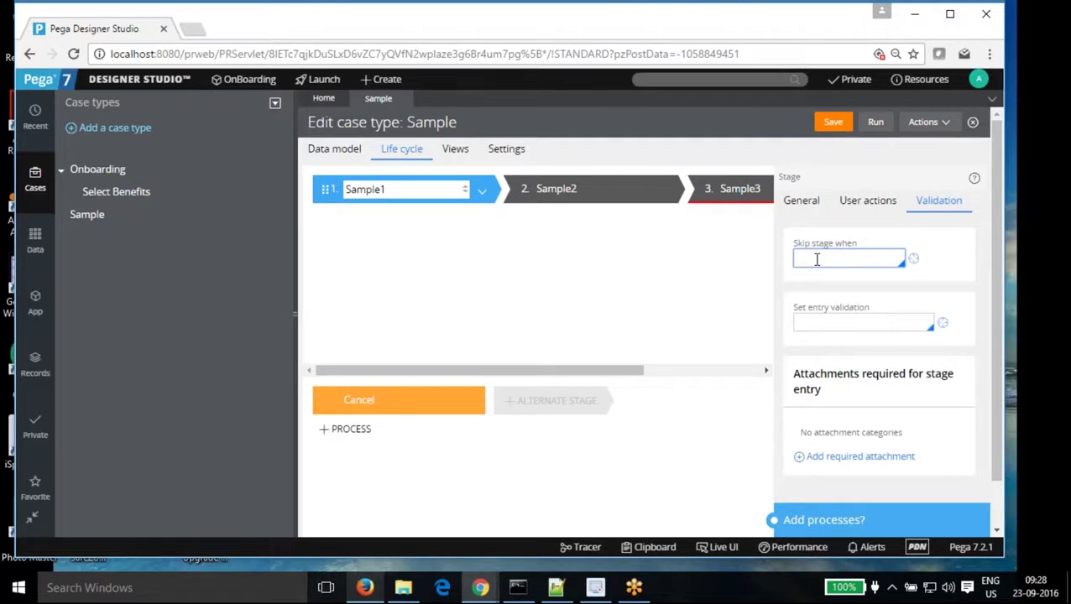
pyautogui.click(843, 326)
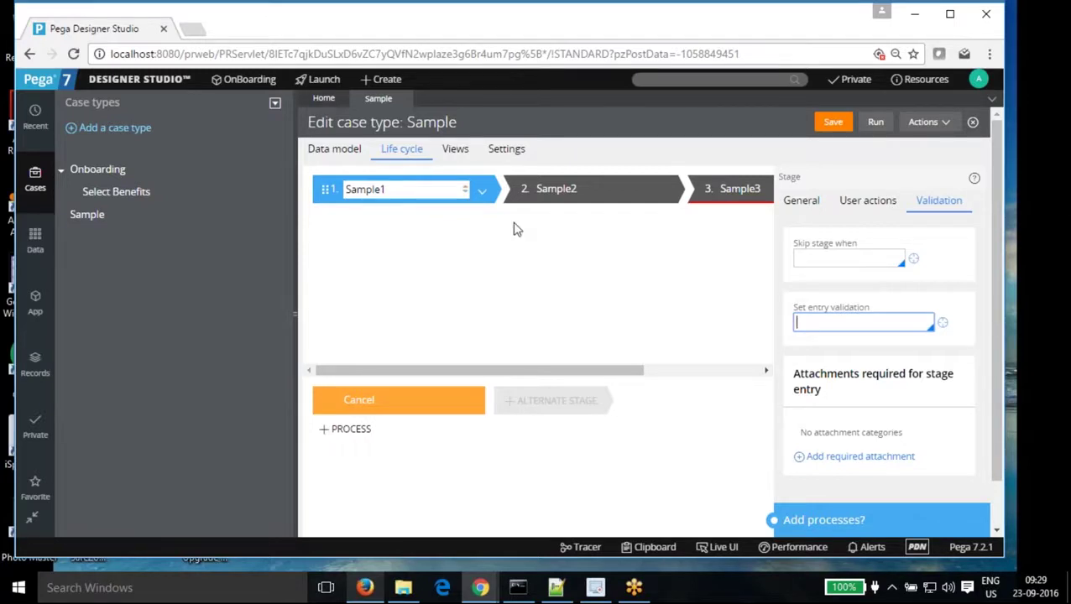
# - Start adding processes to the life cycle, opening a process in stage Sample1 and dismissing the guidance
pyautogui.click(795, 202)
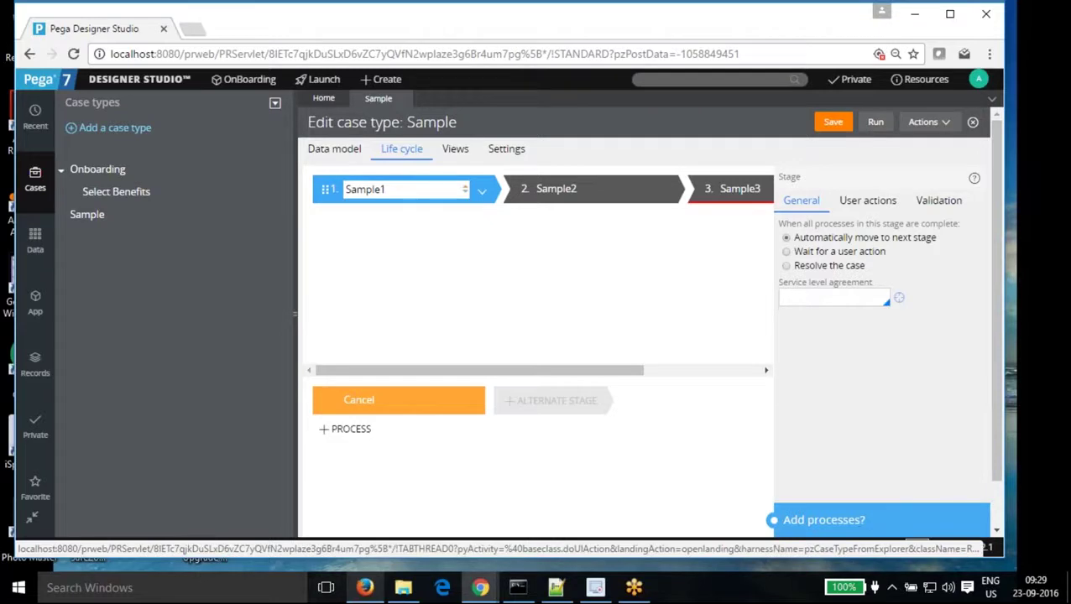
pyautogui.click(839, 520)
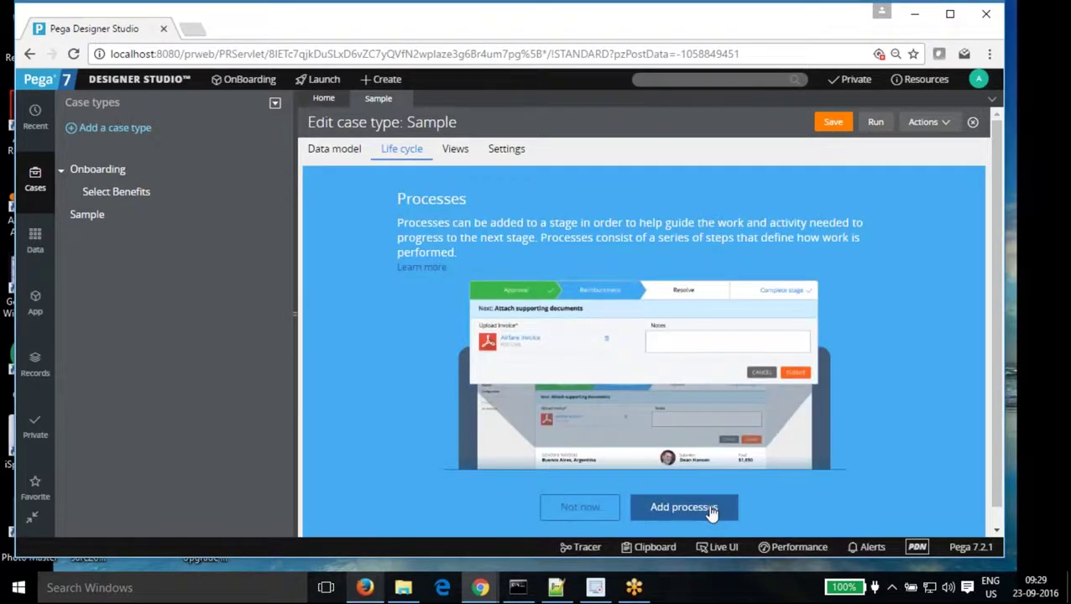
pyautogui.click(709, 508)
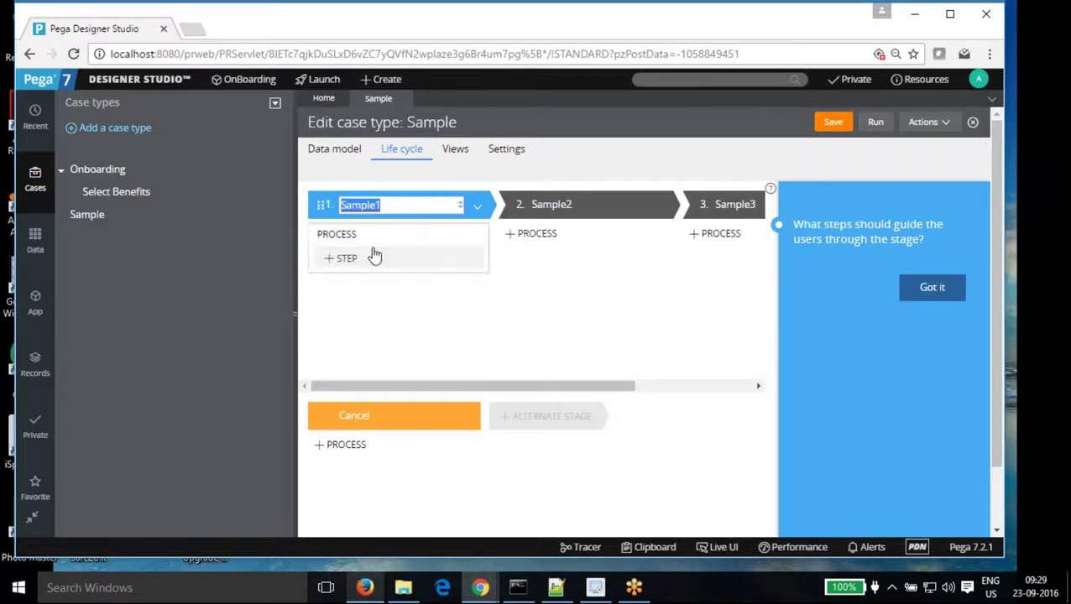
pyautogui.click(379, 241)
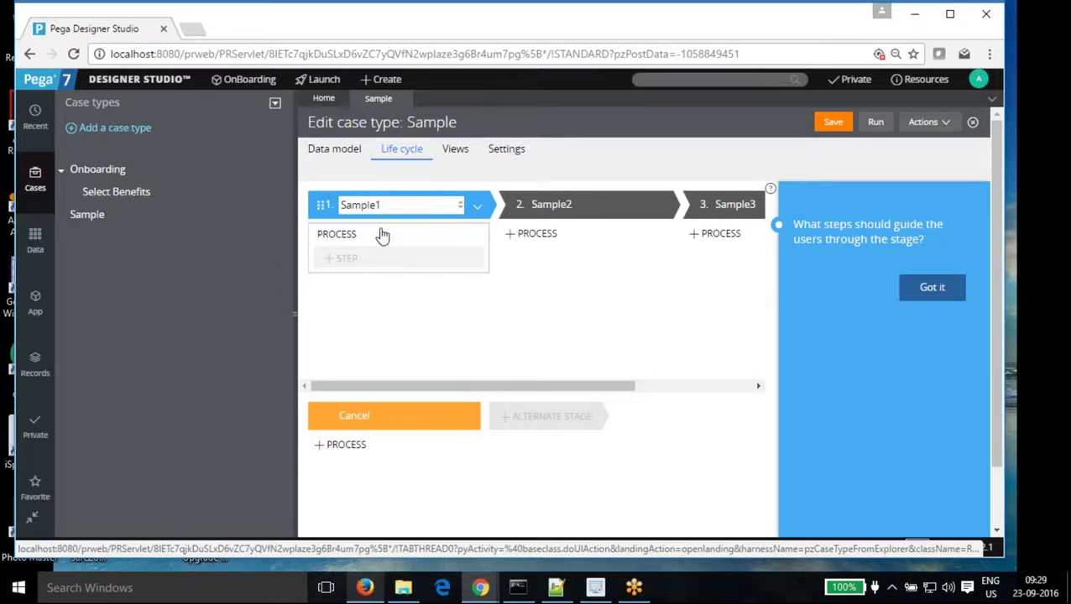
pyautogui.click(474, 259)
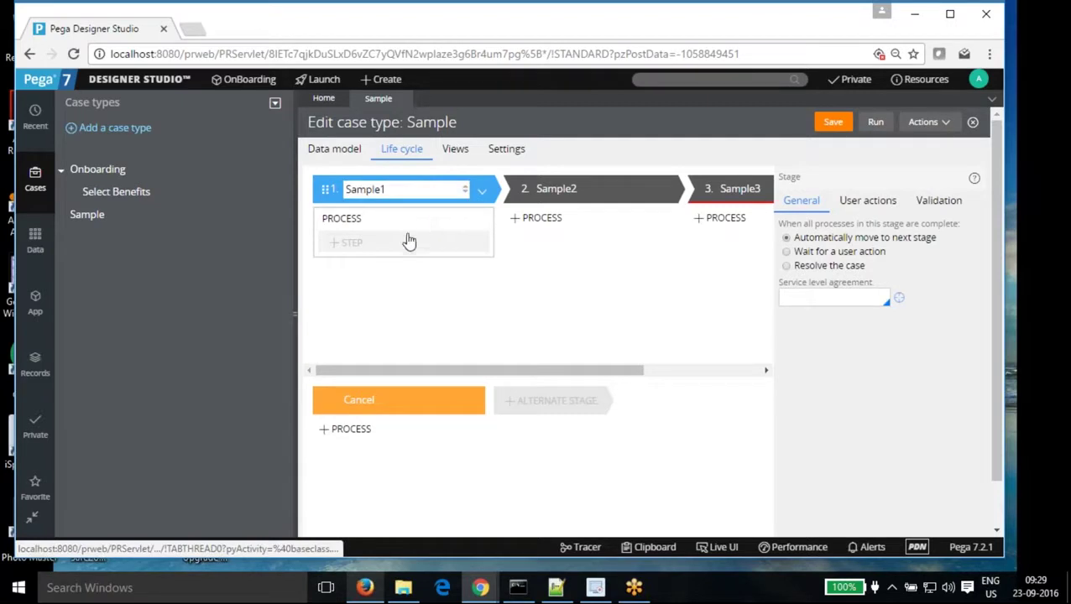
# - Examine the step types available for the process in stage Sample1, covering processes, user actions and utilities
pyautogui.click(334, 245)
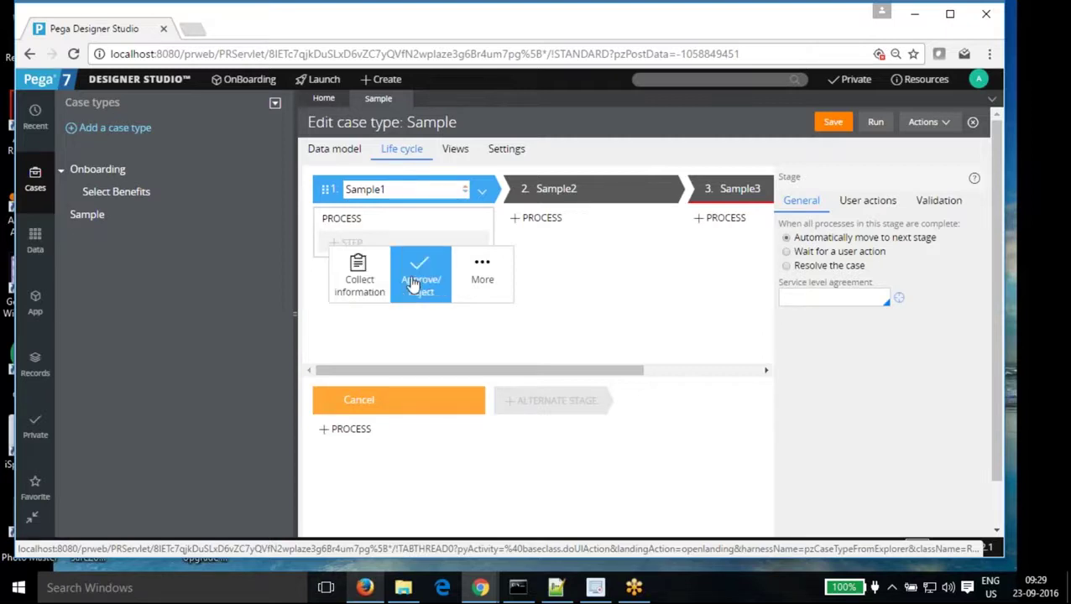
pyautogui.click(482, 282)
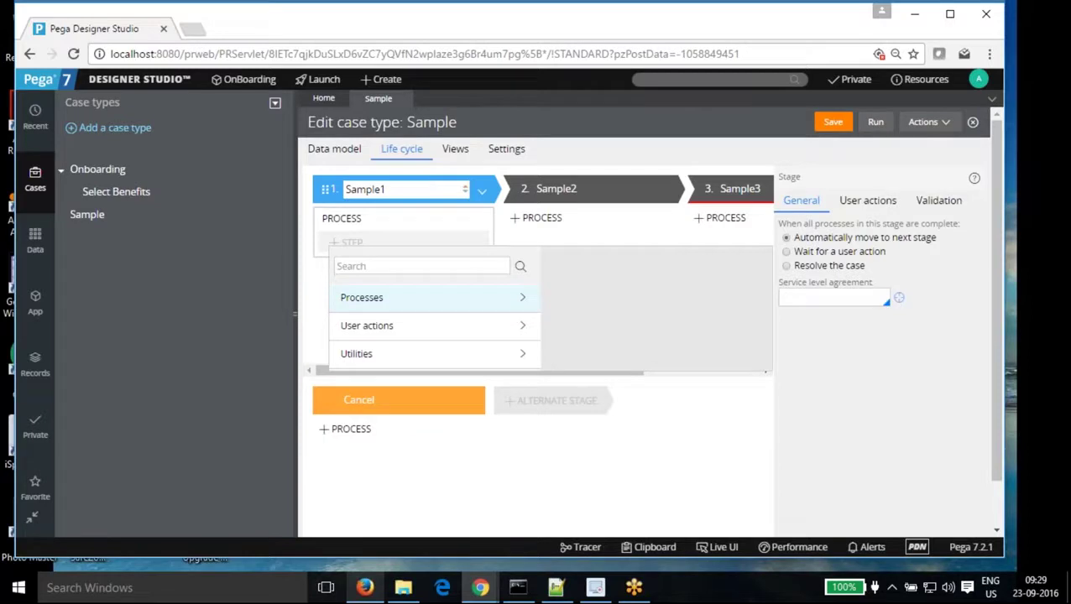
pyautogui.click(521, 328)
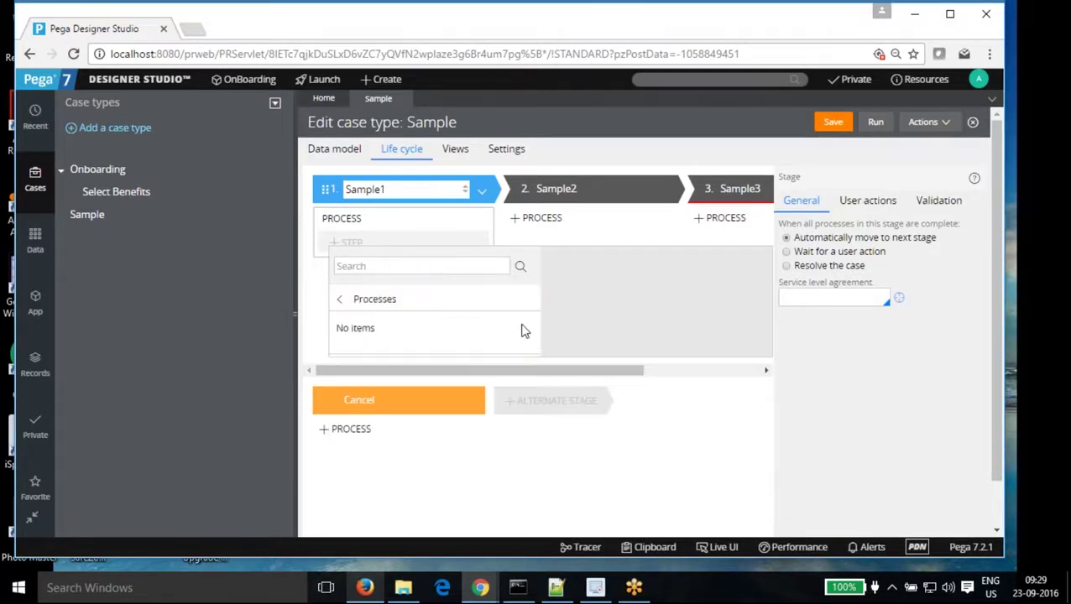
pyautogui.click(336, 301)
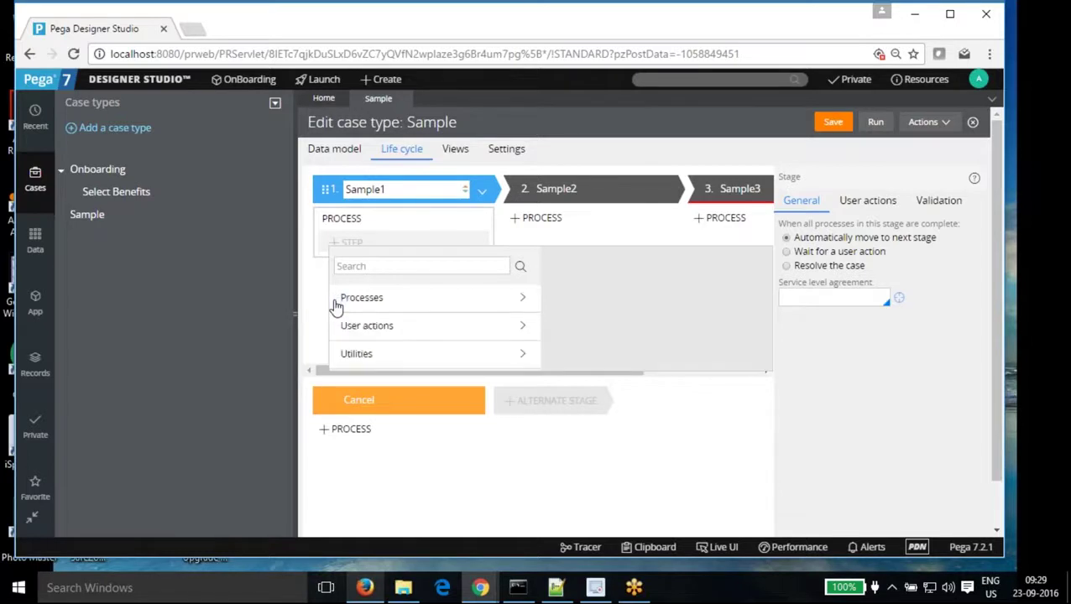
pyautogui.click(522, 328)
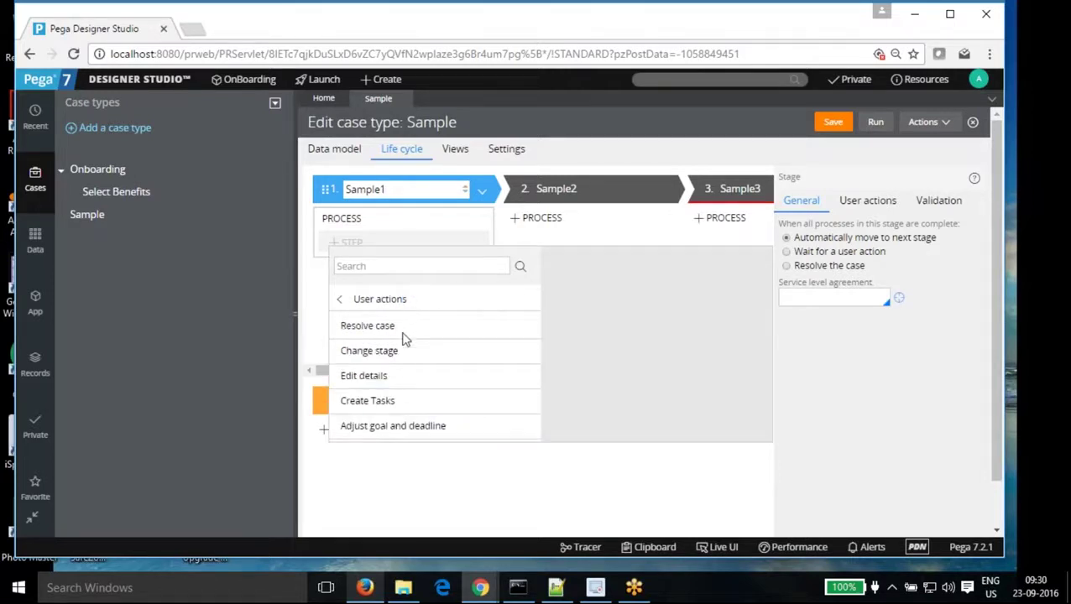
pyautogui.click(409, 428)
pyautogui.scroll(-1, 437, 363)
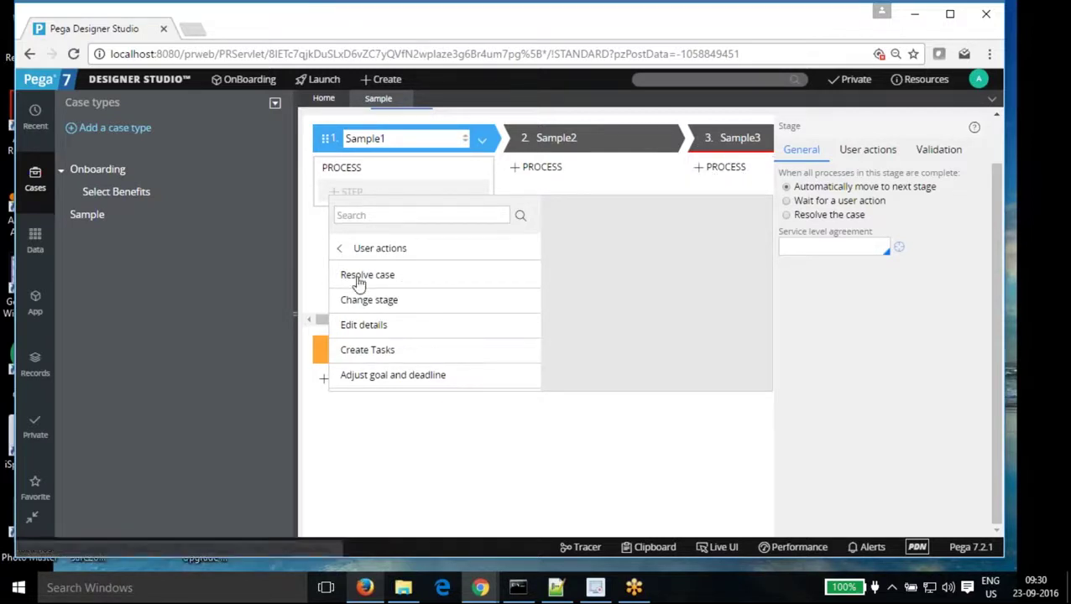
pyautogui.click(340, 250)
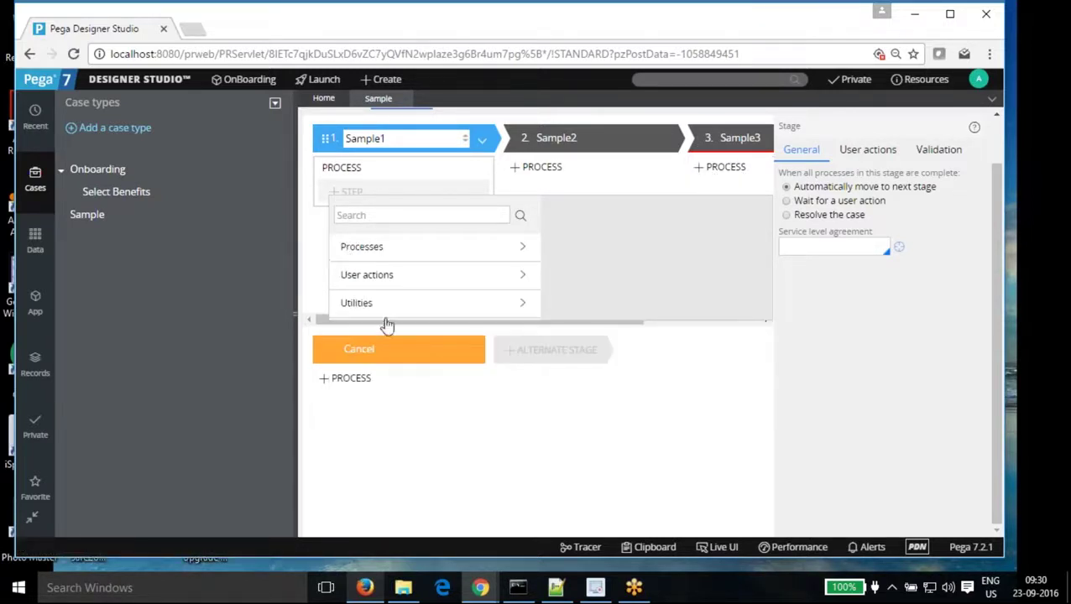
pyautogui.click(523, 304)
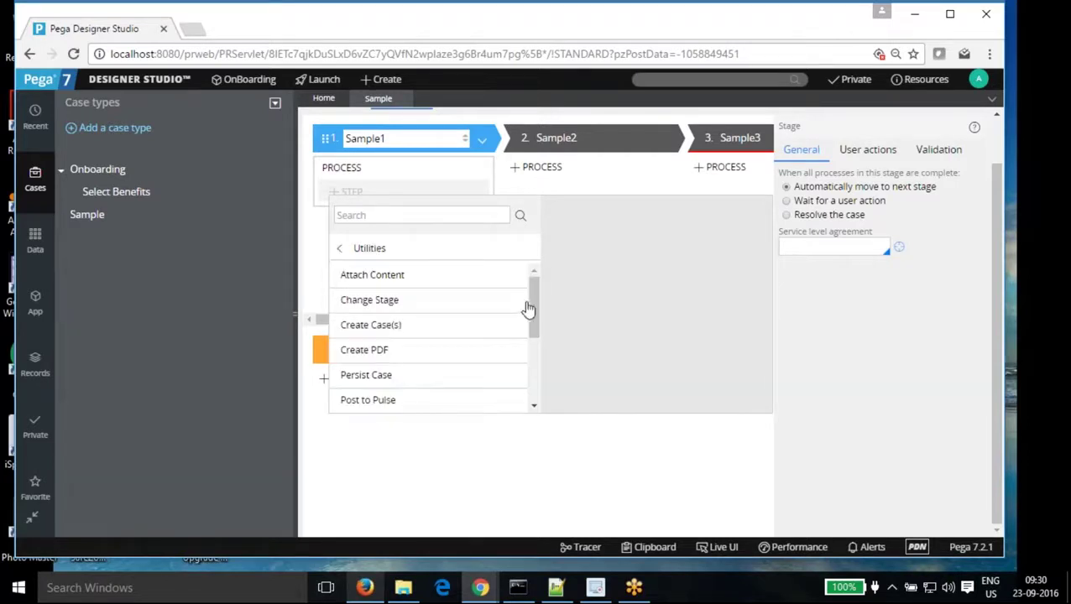
pyautogui.scroll(-1, 534, 301)
pyautogui.scroll(1, 535, 299)
pyautogui.scroll(-1, 537, 352)
pyautogui.moveTo(538, 352); pyautogui.dragTo(530, 409)
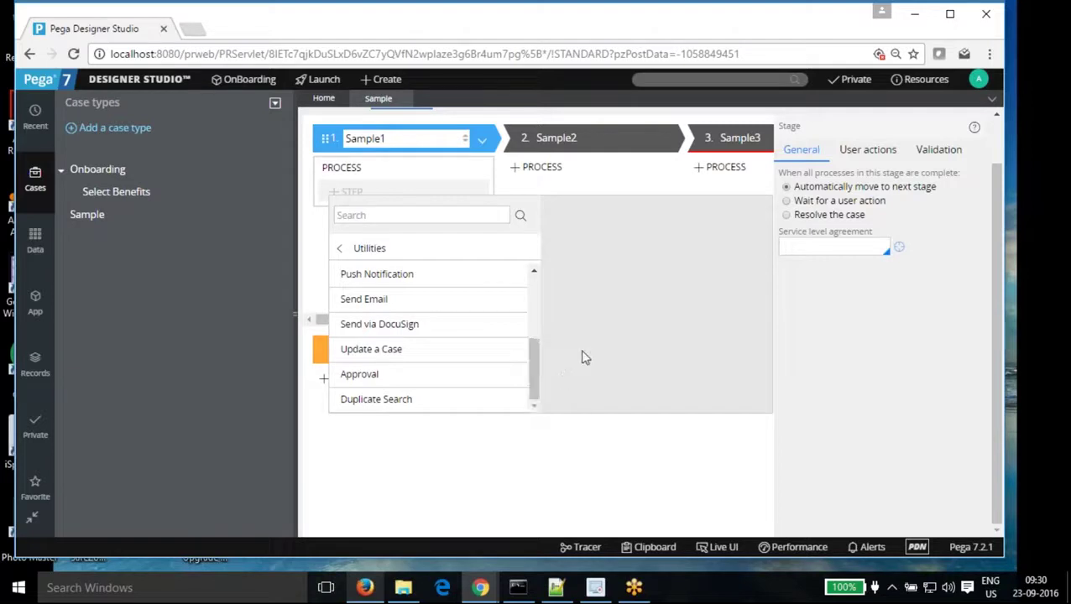
pyautogui.click(339, 251)
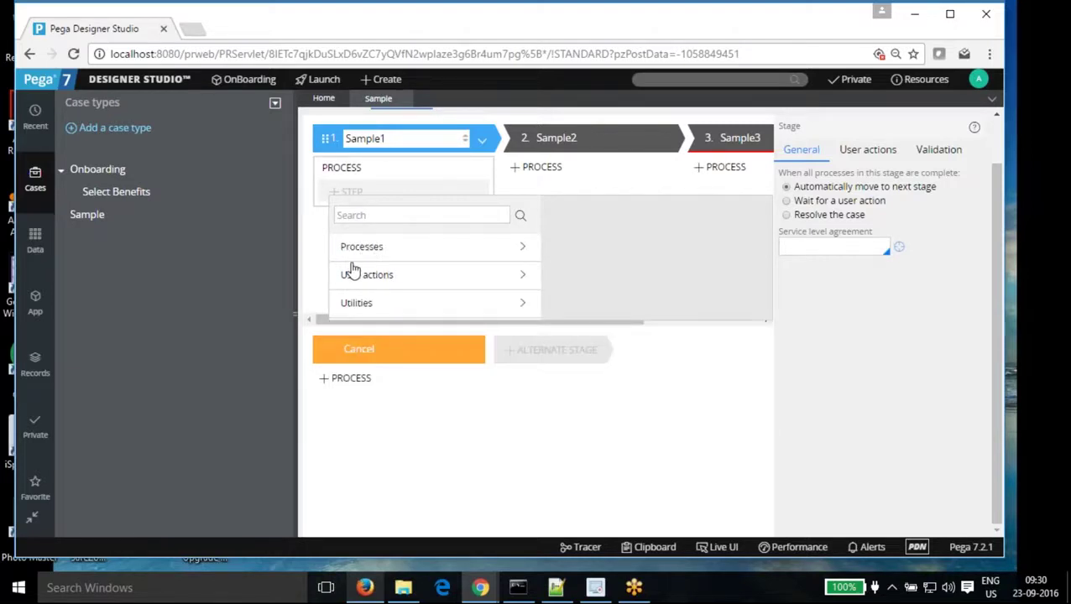
pyautogui.scroll(1, 403, 285)
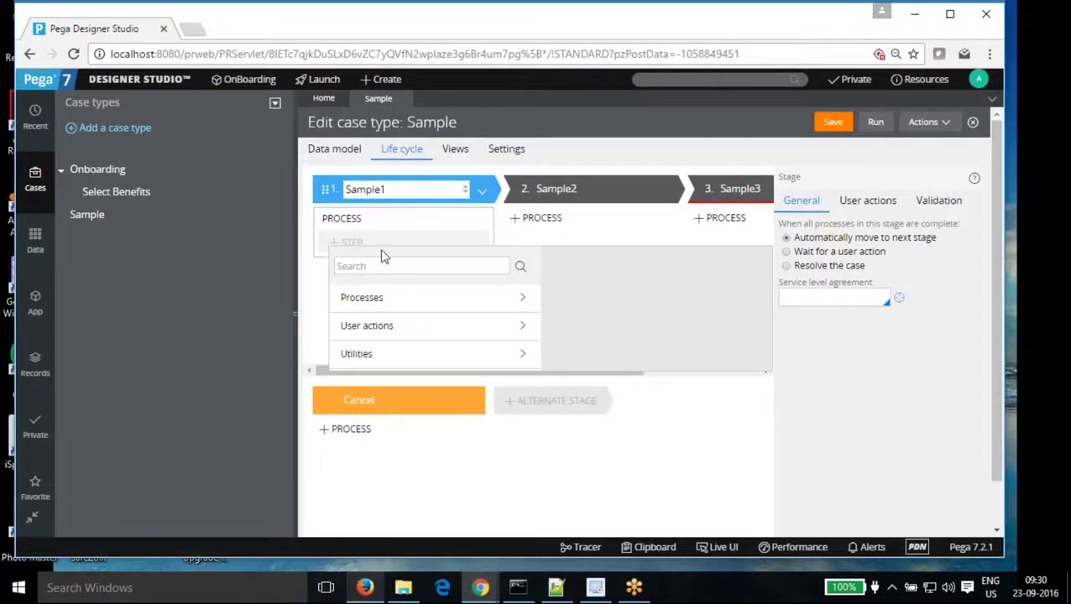
# - Add a Collect information step named Sample1Process1 to the process in stage Sample1
pyautogui.click(343, 243)
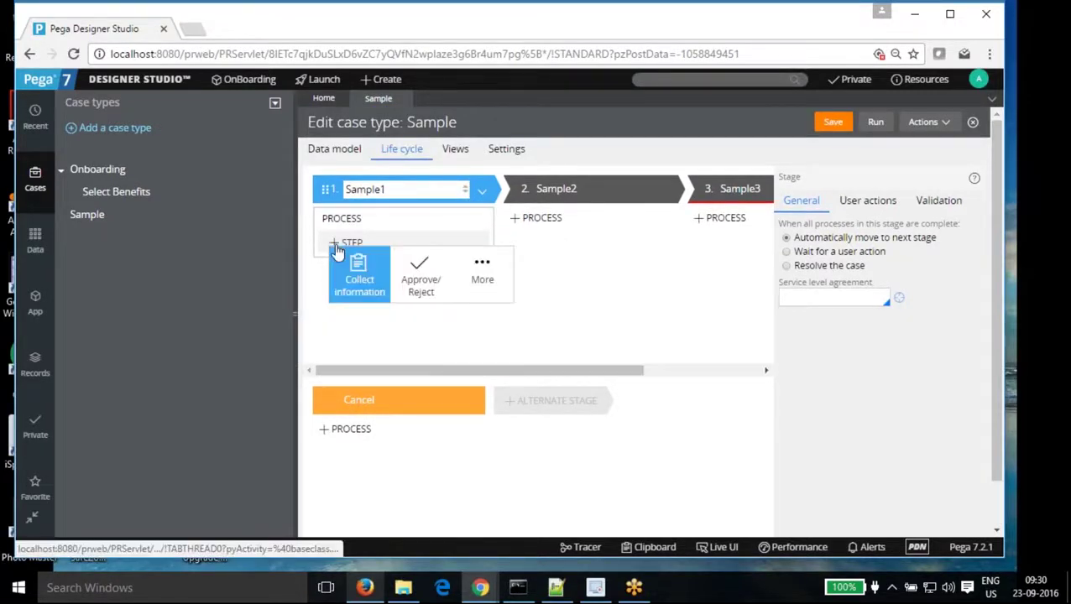
pyautogui.click(363, 282)
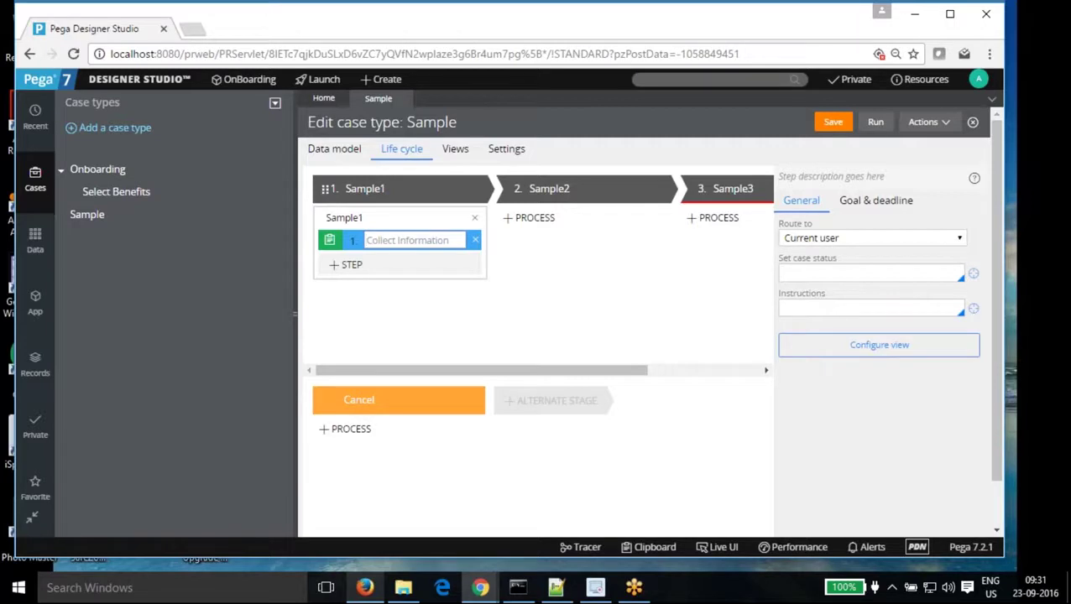
pyautogui.write('Pr')
pyautogui.press('BackSpace')
pyautogui.press('BackSpace')
pyautogui.write('Samp')
pyautogui.click(414, 282)
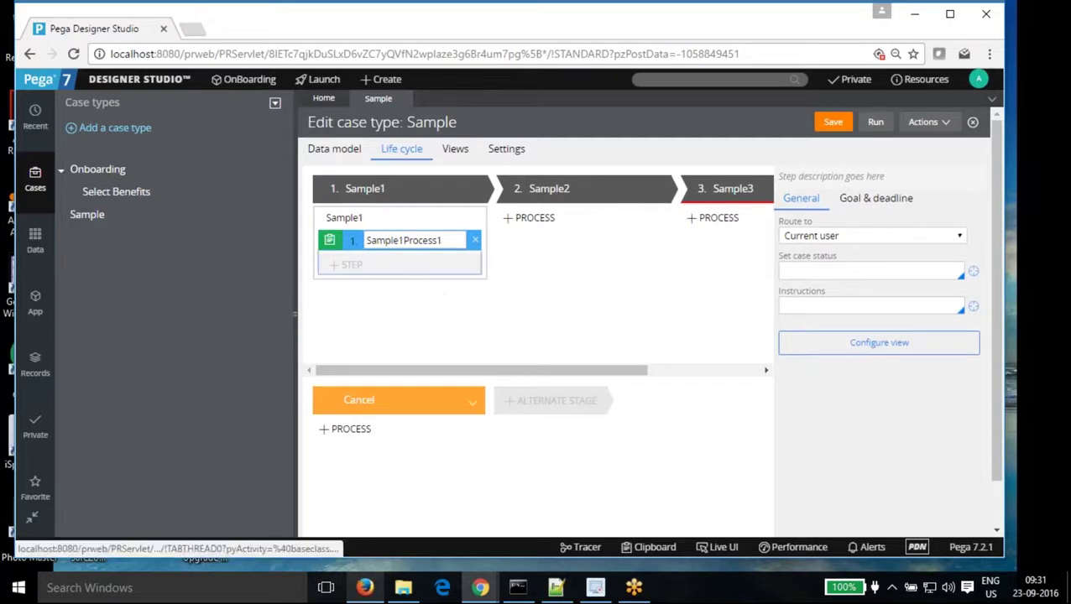
# - Add a second, sequential process to stage Sample1 and name it Sample11
pyautogui.click(475, 191)
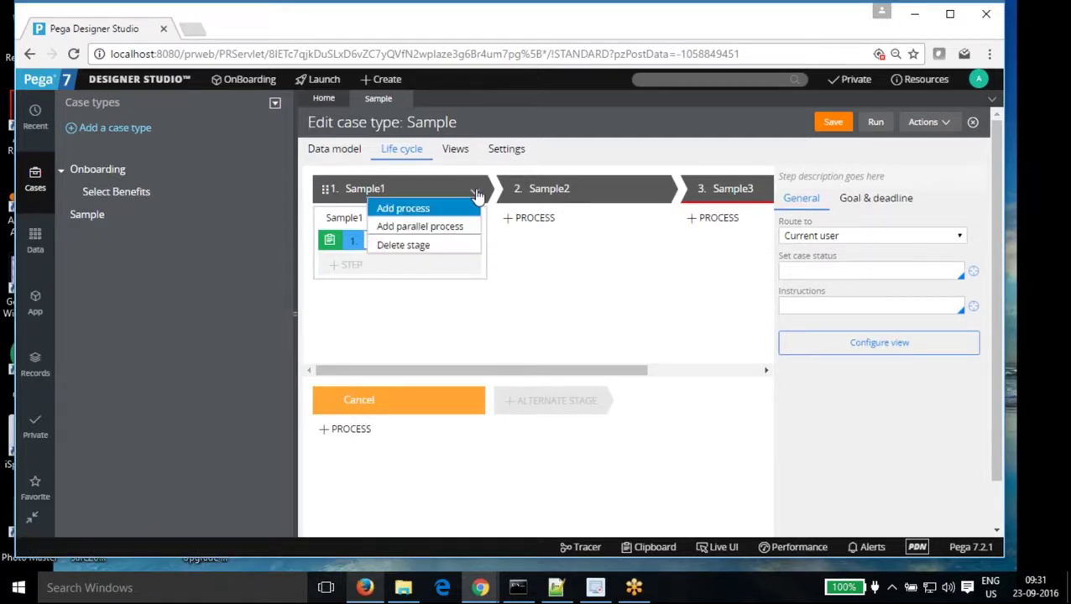
pyautogui.click(422, 211)
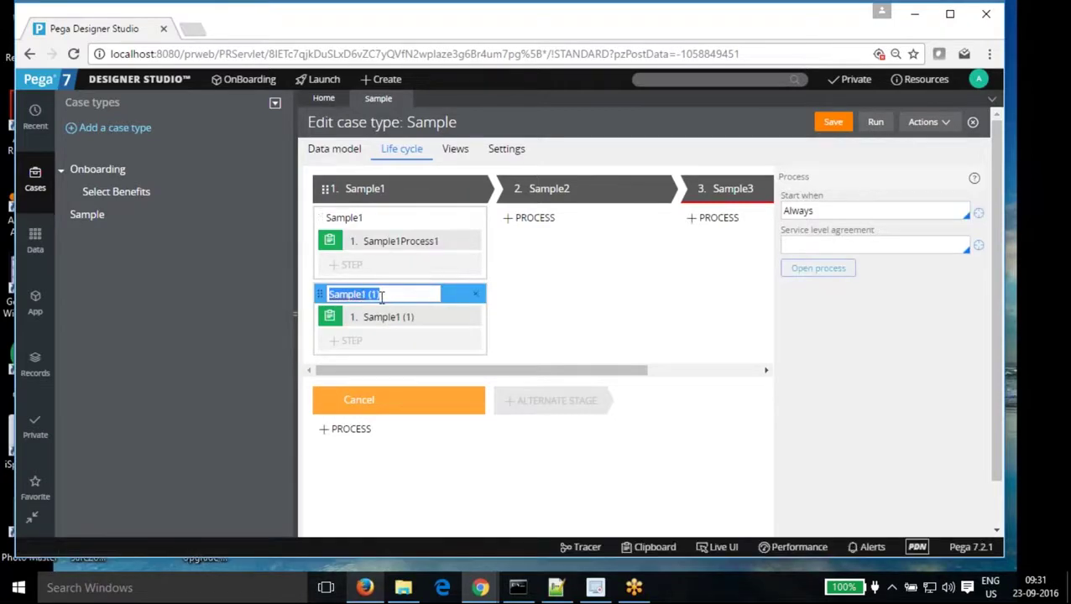
pyautogui.click(388, 295)
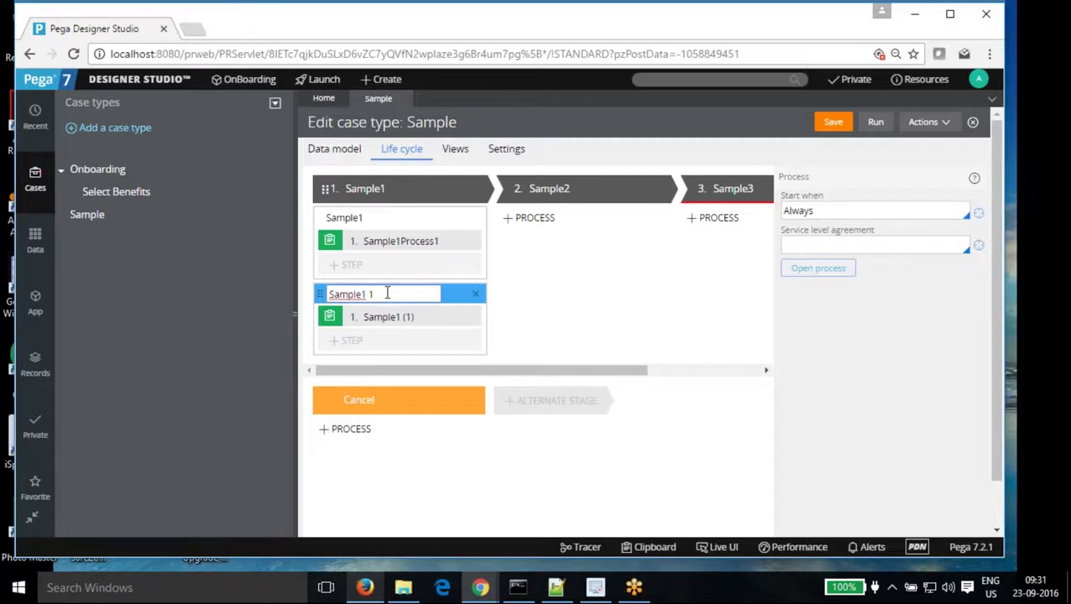
pyautogui.press('Left')
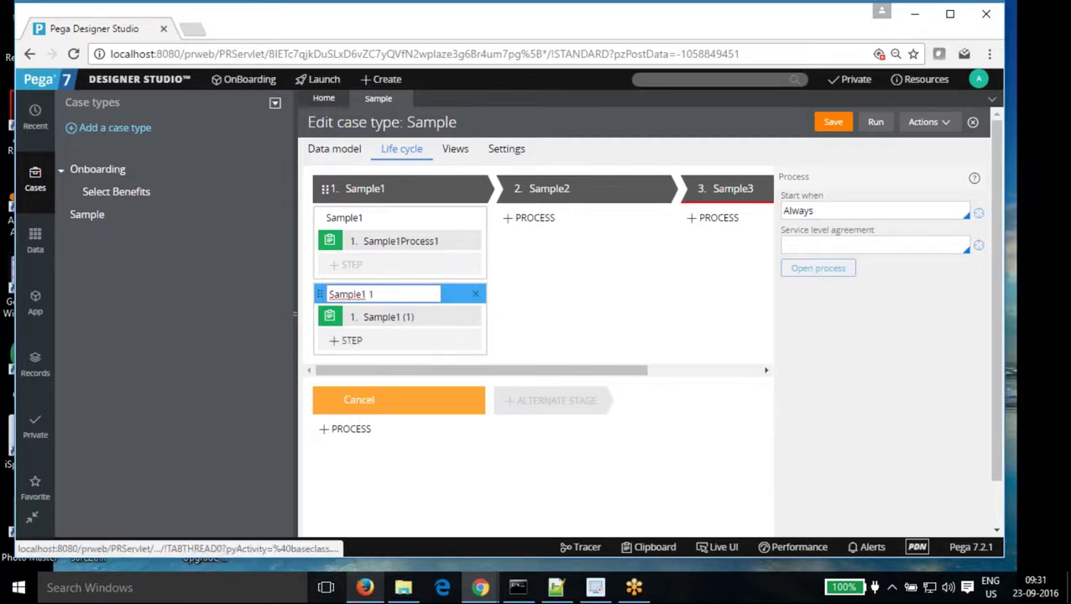
pyautogui.press('BackSpace')
# - Rename the step in process Sample11 as Sample11Process1
pyautogui.click(359, 326)
pyautogui.write('Samp')
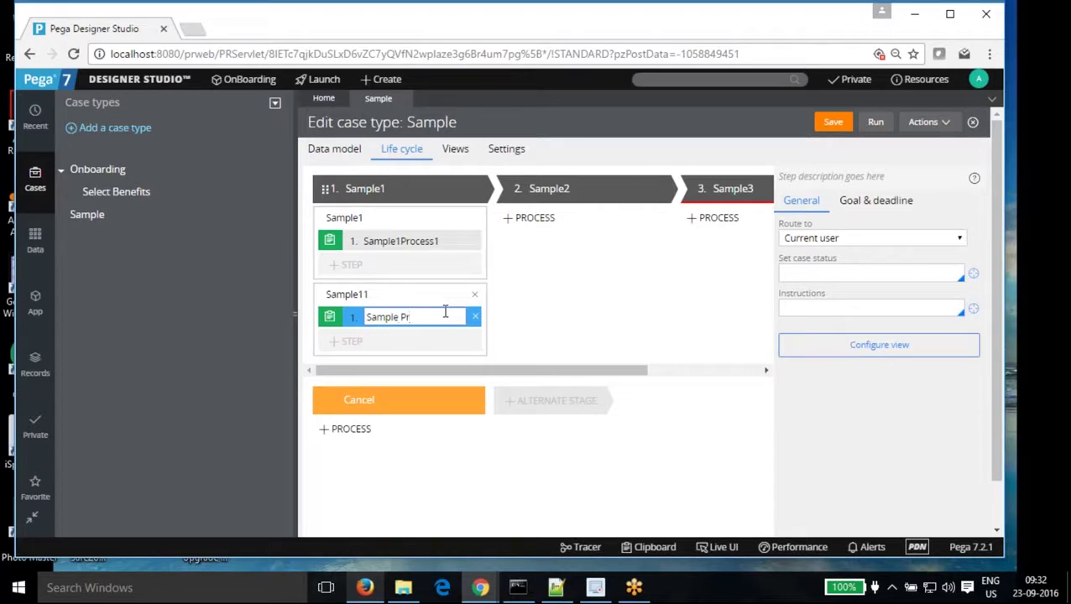
pyautogui.write('le11Process1')
pyautogui.click(587, 320)
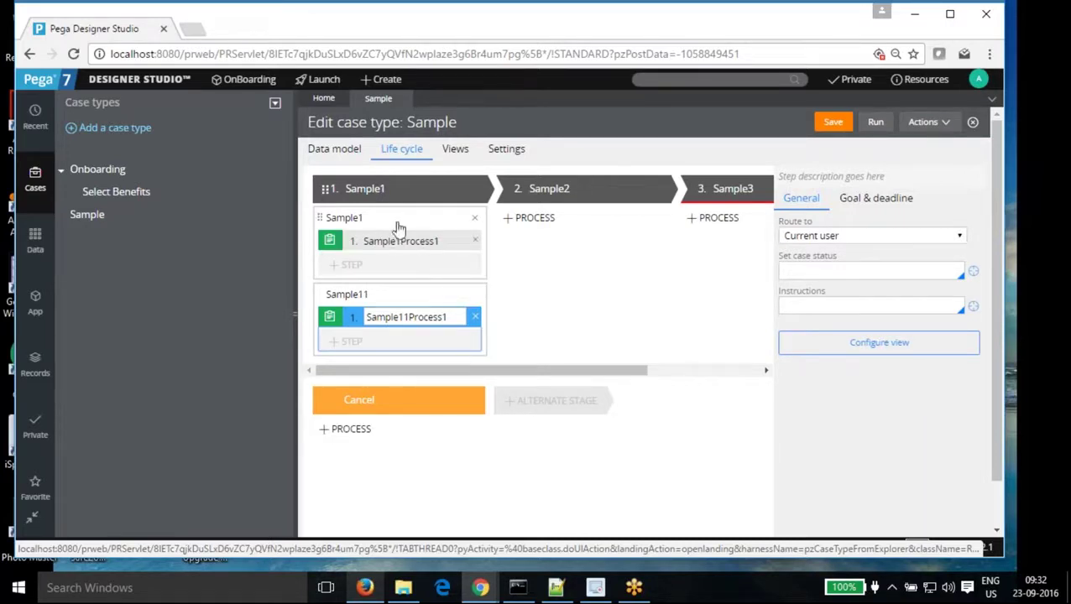
# - Add the Create PDF utility as the second step of the first process in stage Sample1
pyautogui.click(347, 264)
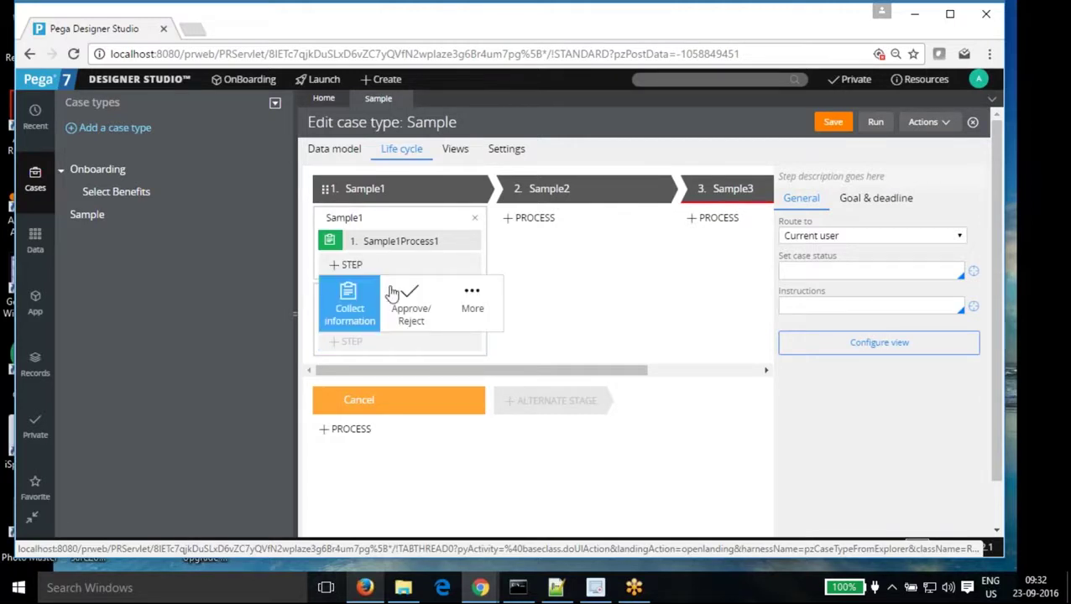
pyautogui.click(458, 304)
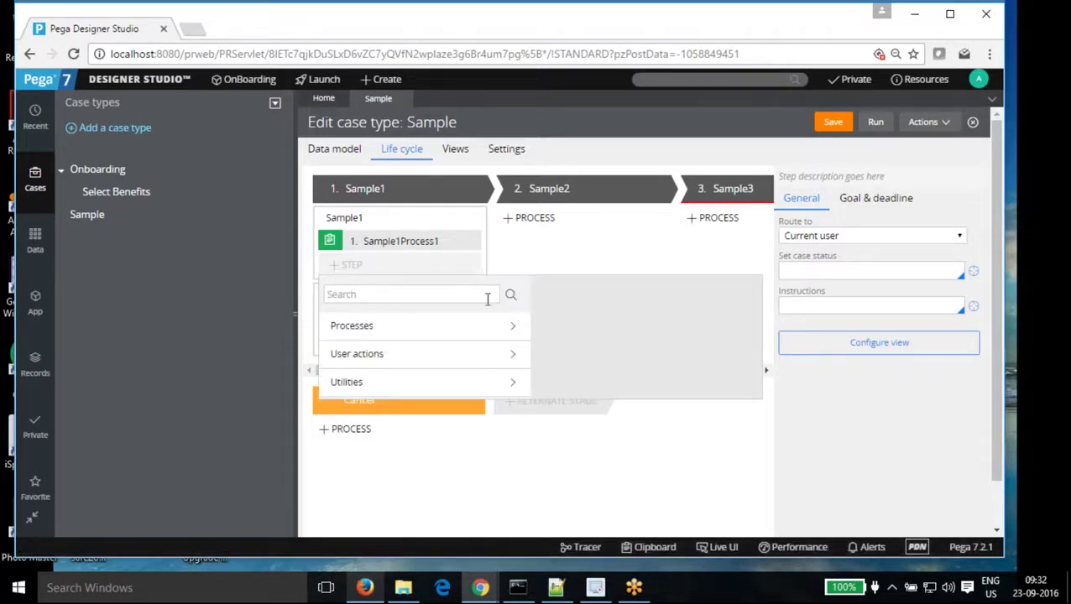
pyautogui.click(510, 384)
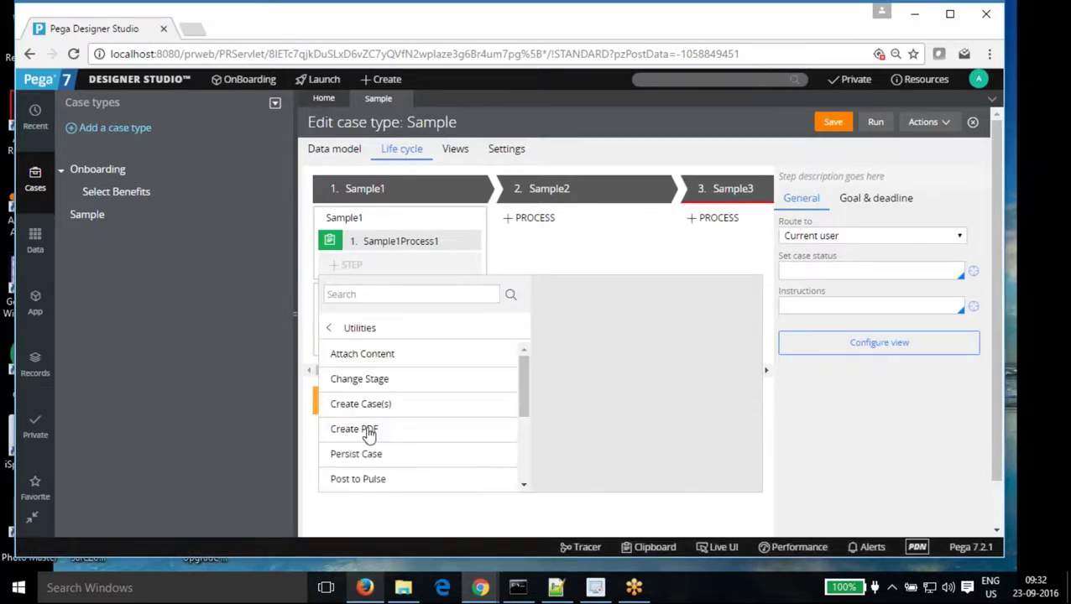
pyautogui.moveTo(367, 432)
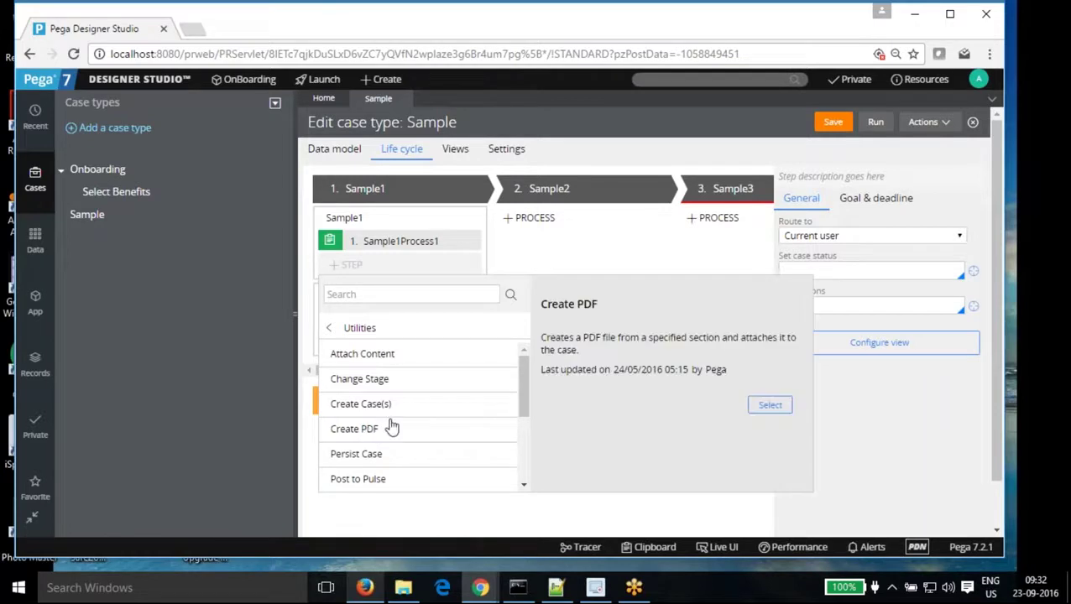
pyautogui.click(770, 405)
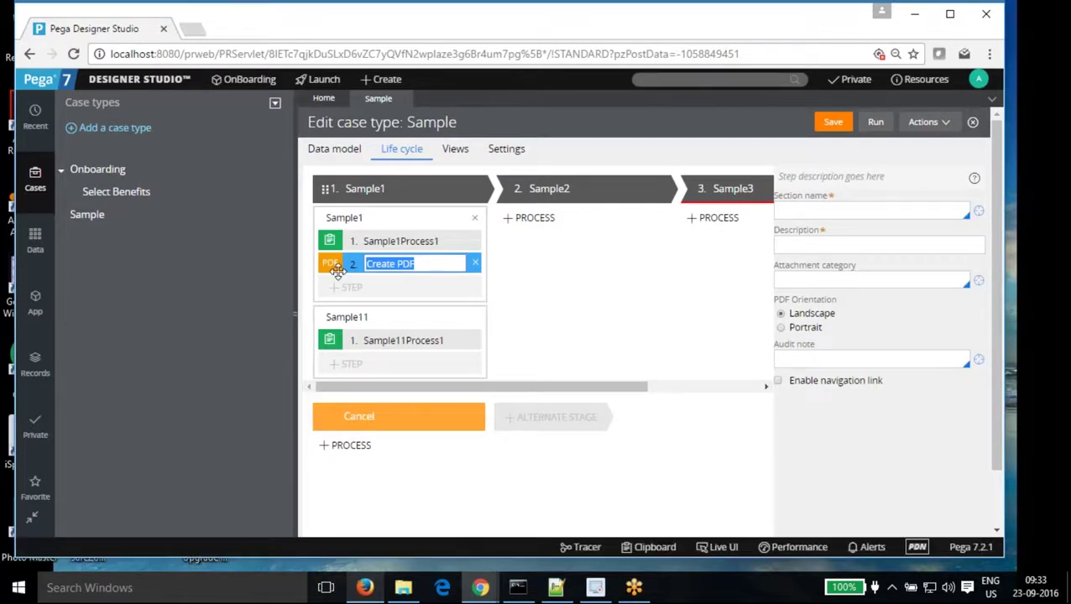
pyautogui.click(531, 309)
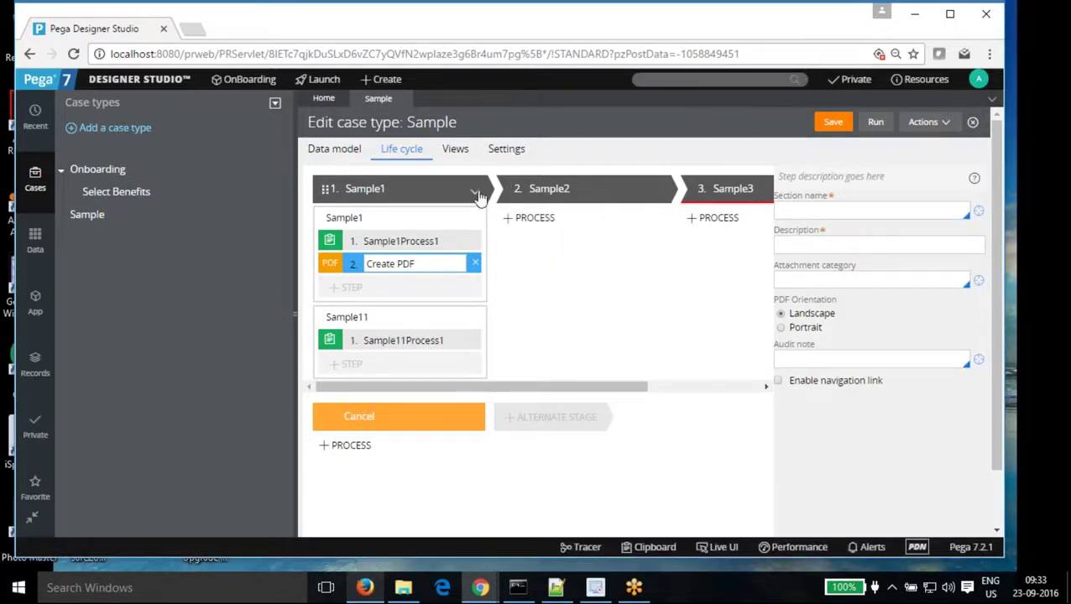
# - Add a parallel process to stage Sample1 and name it Sample Parallel
pyautogui.click(477, 194)
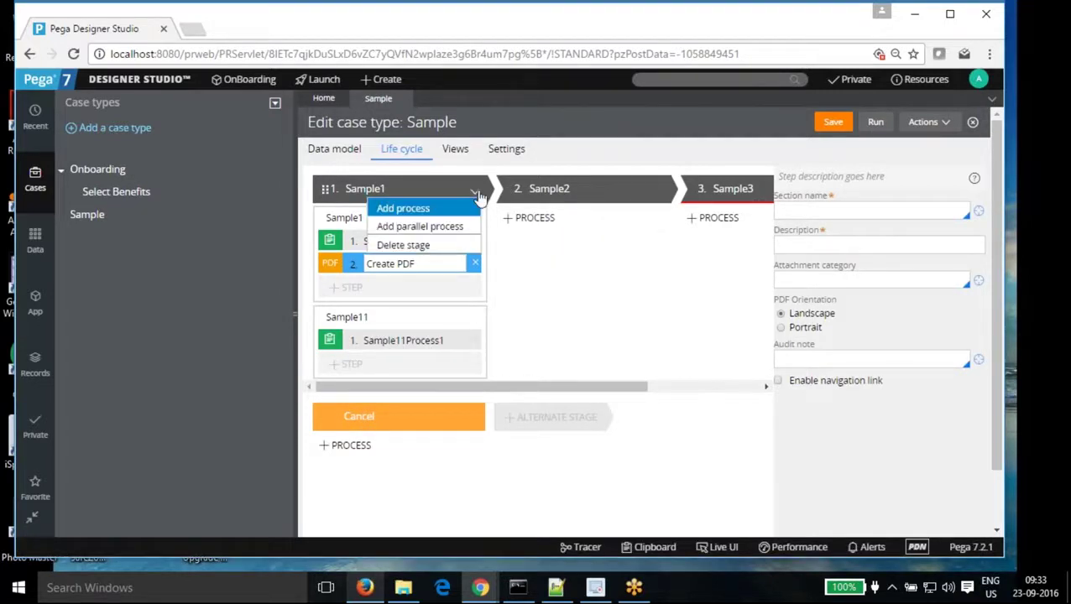
pyautogui.click(447, 232)
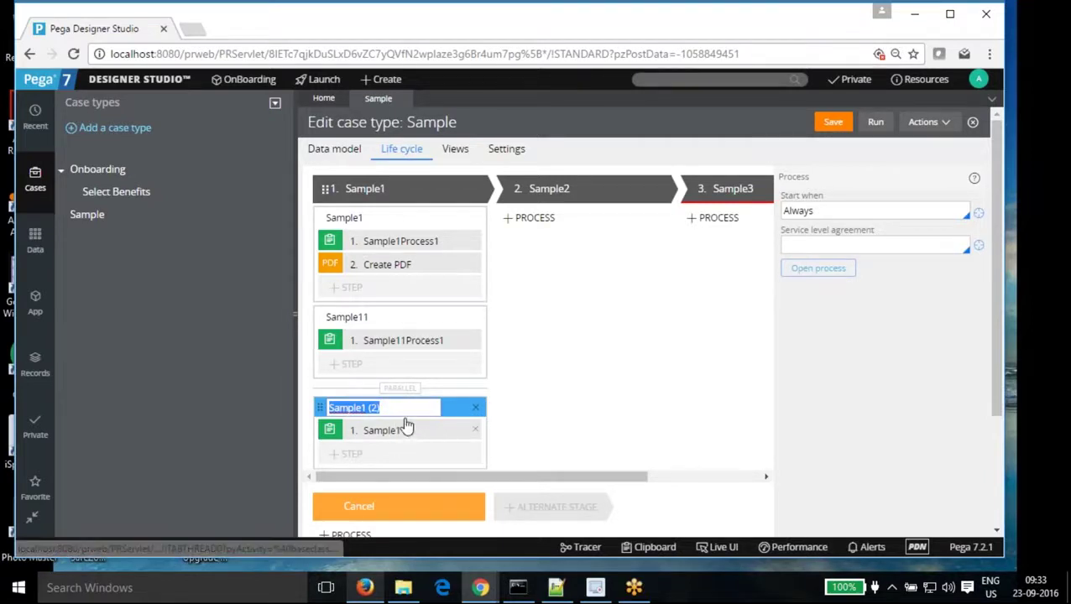
pyautogui.write('Sample')
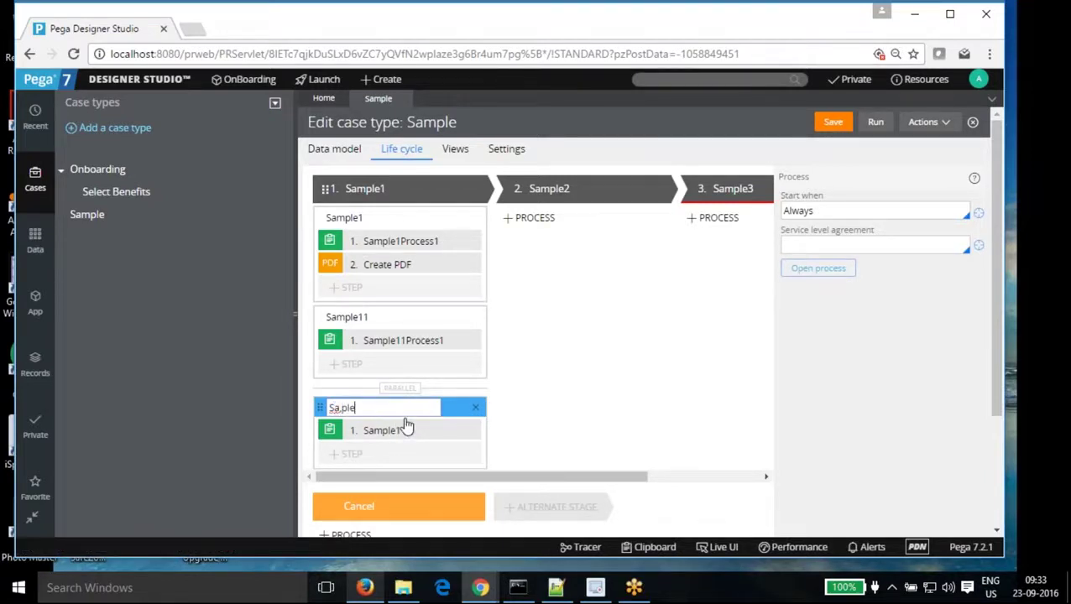
pyautogui.press('BackSpace')
pyautogui.press('BackSpace')
pyautogui.press('BackSpace')
pyautogui.write('Mp')
pyautogui.press('BackSpace')
pyautogui.press('BackSpace')
pyautogui.write('MPLE')
pyautogui.press('BackSpace')
pyautogui.press('BackSpace')
pyautogui.press('BackSpace')
pyautogui.press('BackSpace')
pyautogui.write('mple Parallel')
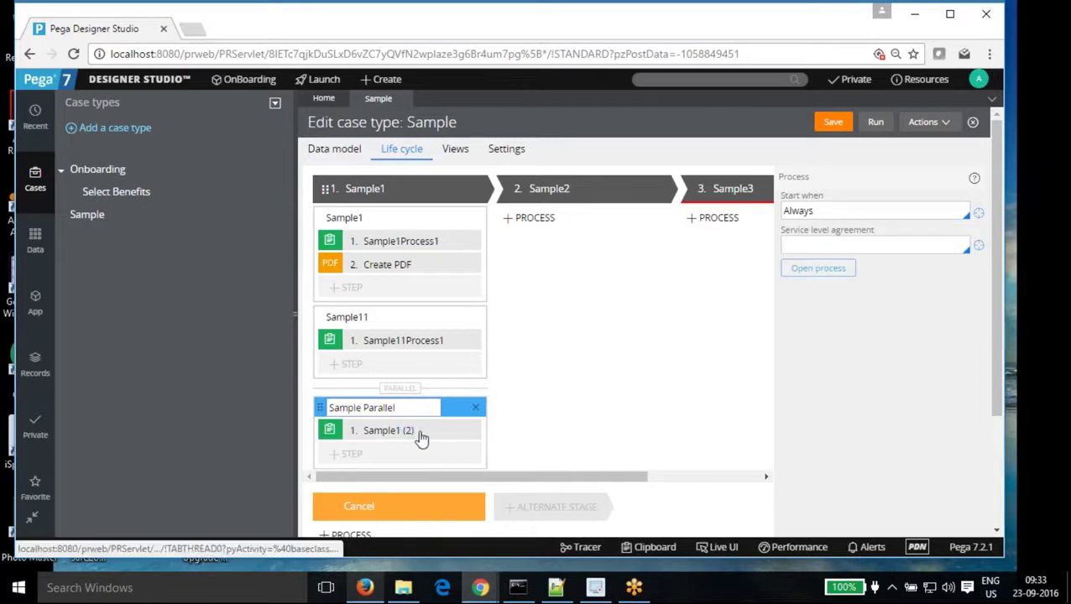
# - Rename the step in process Sample Parallel as Parallel1
pyautogui.click(421, 435)
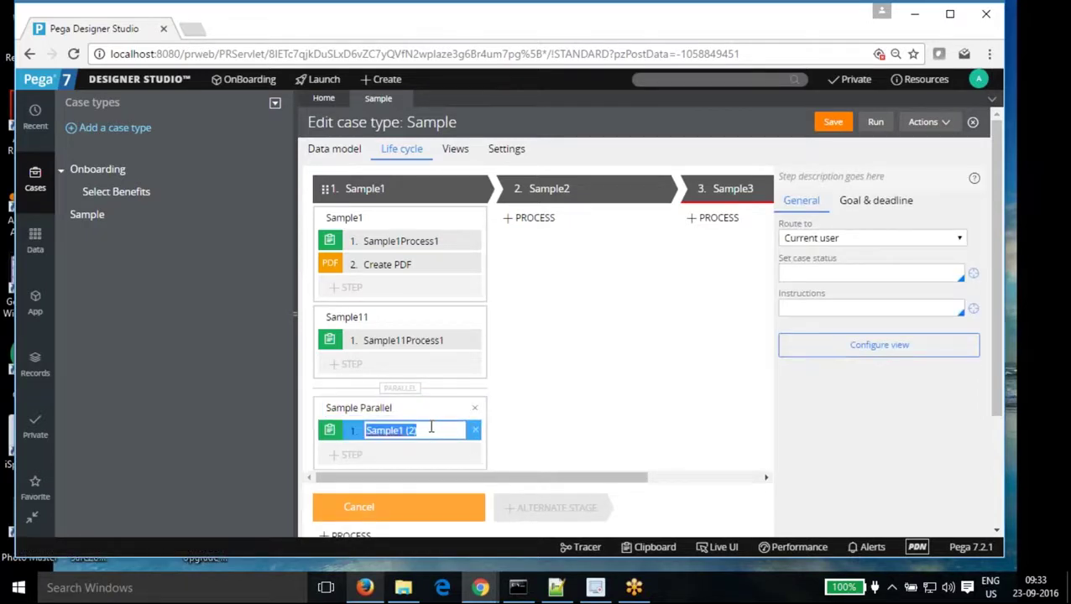
pyautogui.write('Pa')
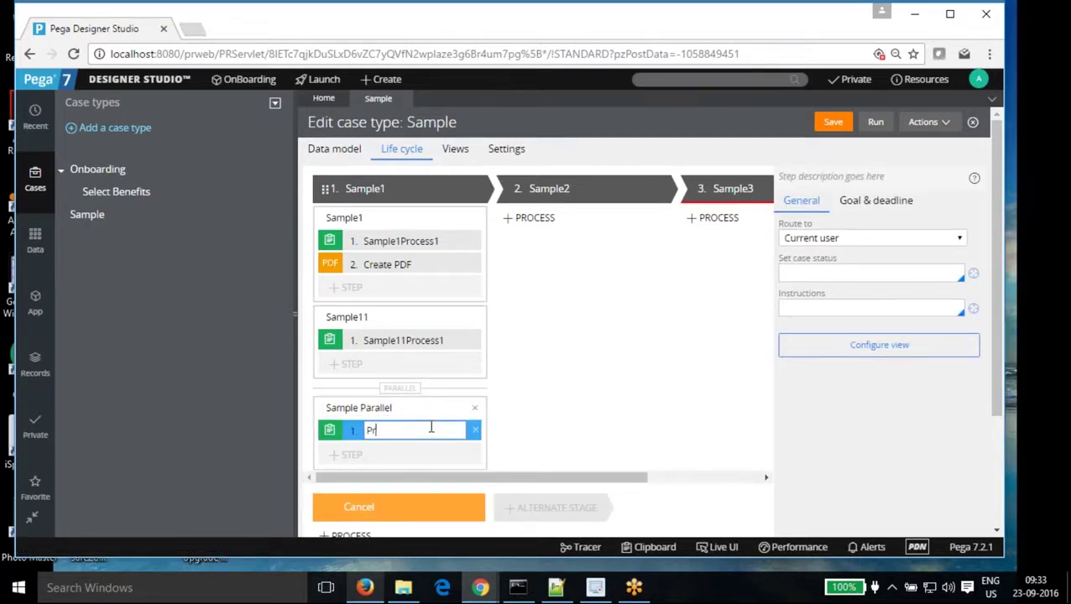
pyautogui.write('rallel1')
pyautogui.press('Tab')
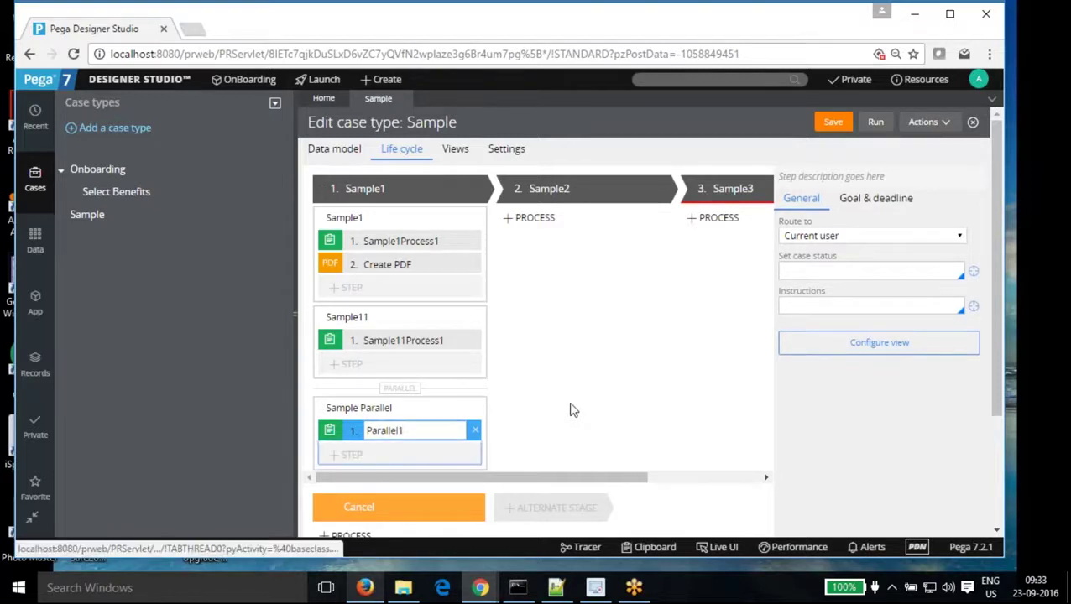
pyautogui.click(581, 405)
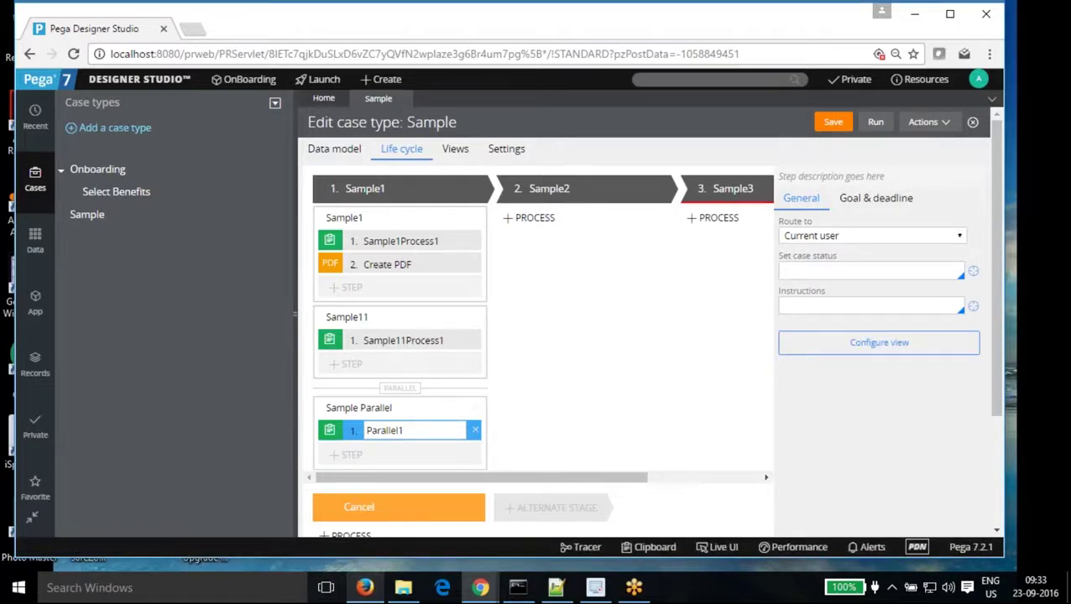
# - Add a process to stage Sample2
pyautogui.click(528, 218)
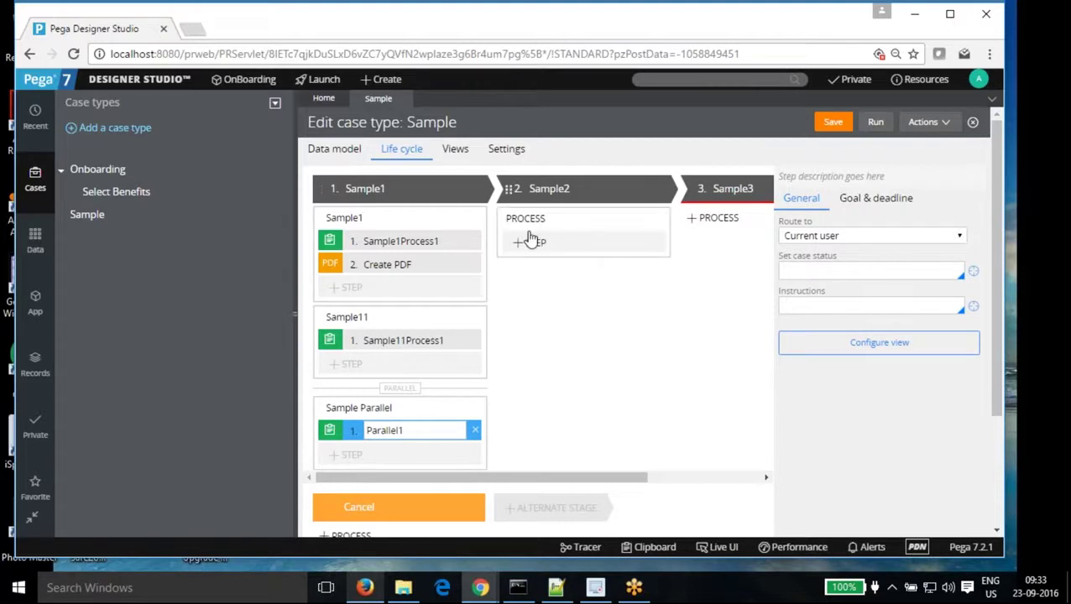
pyautogui.click(522, 244)
pyautogui.click(537, 279)
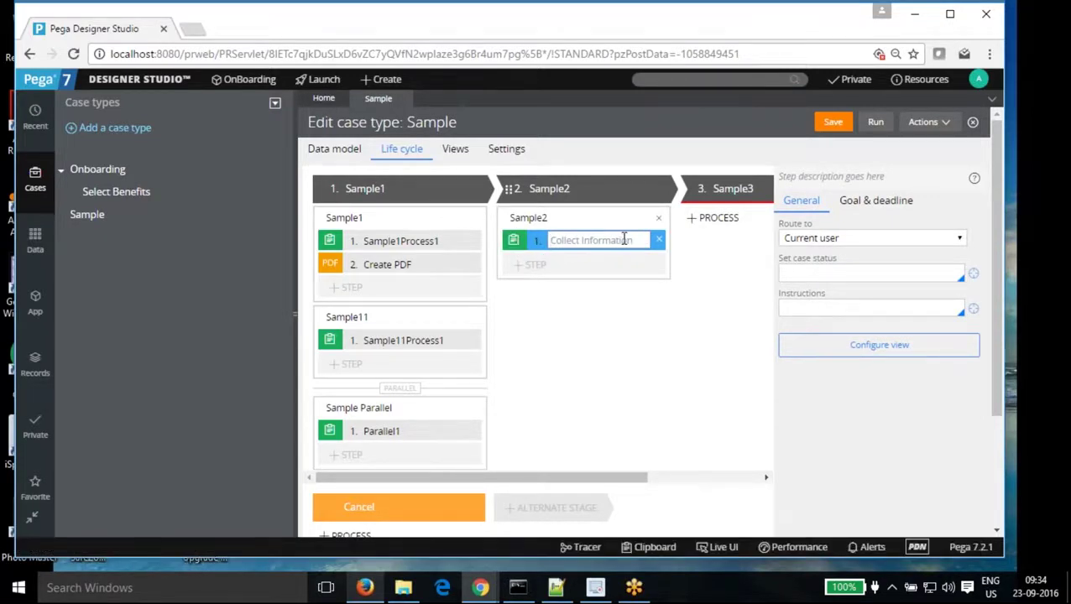
pyautogui.click(662, 242)
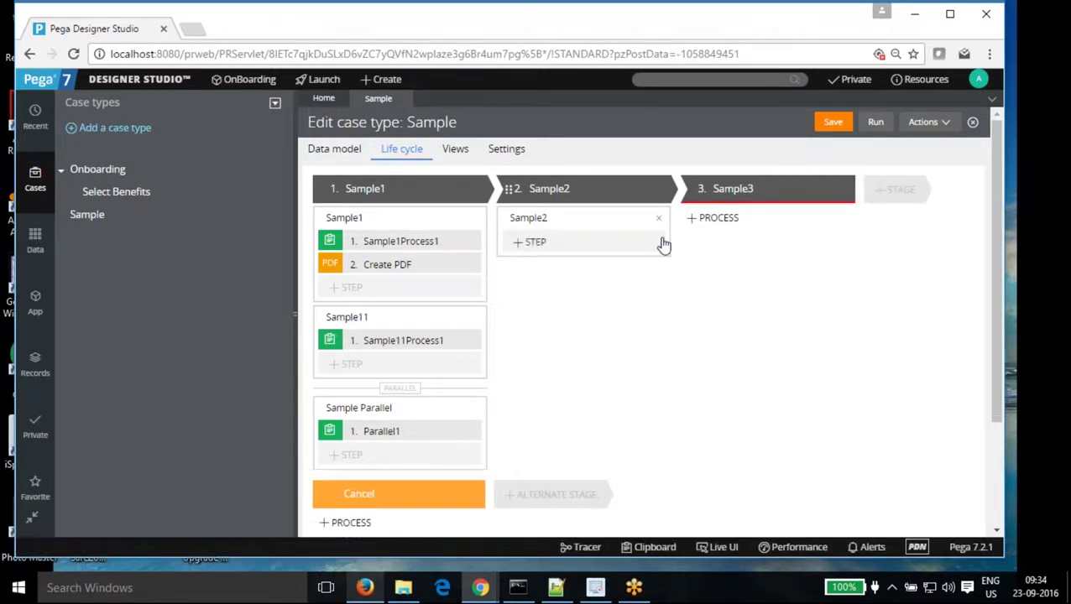
# - Add an Approve/Reject step to the process in stage Sample2 and name it Approval
pyautogui.click(517, 243)
pyautogui.click(608, 284)
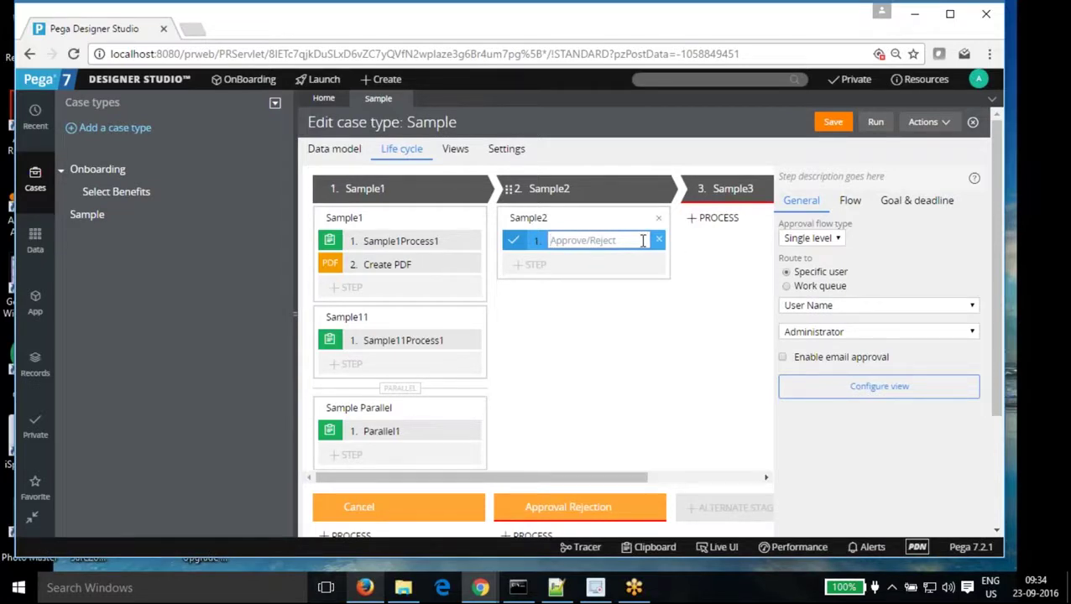
pyautogui.write('Approval')
pyautogui.click(569, 235)
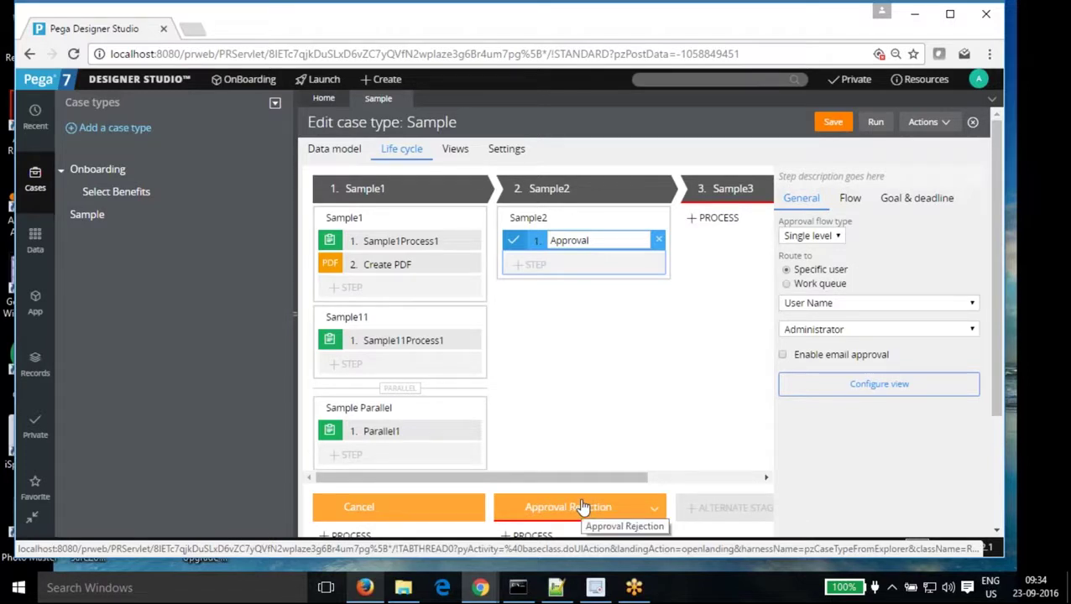
# - Add a process to stage Sample3 with the Resolve case user action as its first step
pyautogui.click(698, 219)
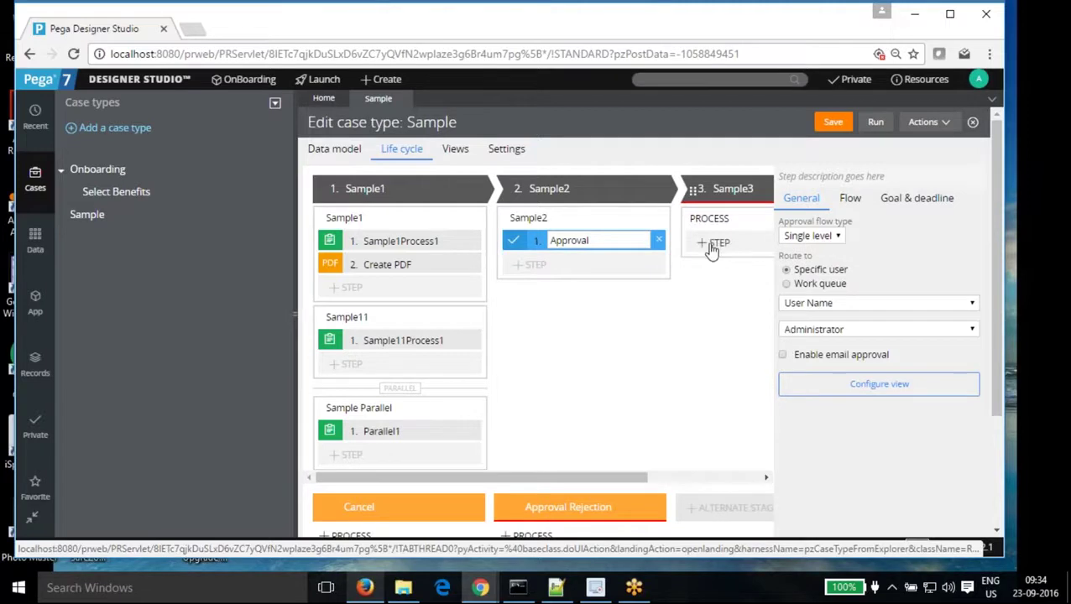
pyautogui.click(711, 245)
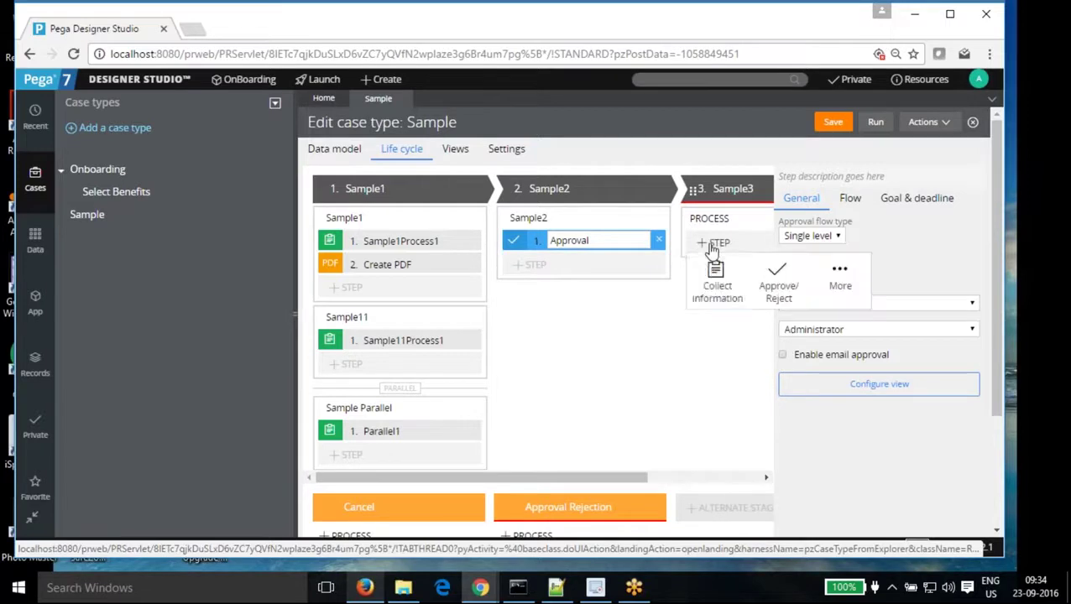
pyautogui.click(839, 277)
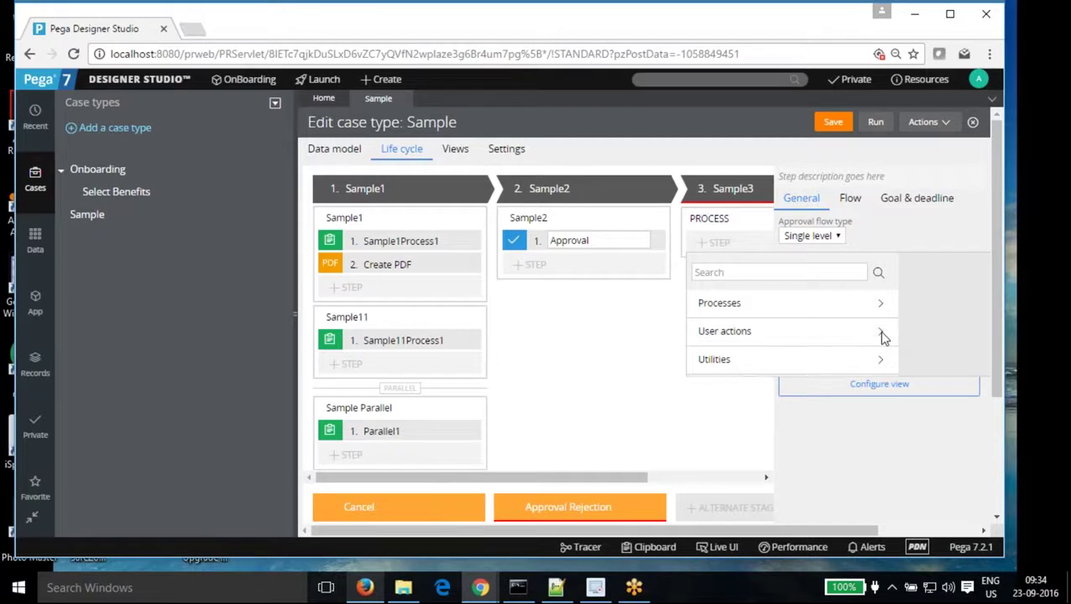
pyautogui.click(736, 332)
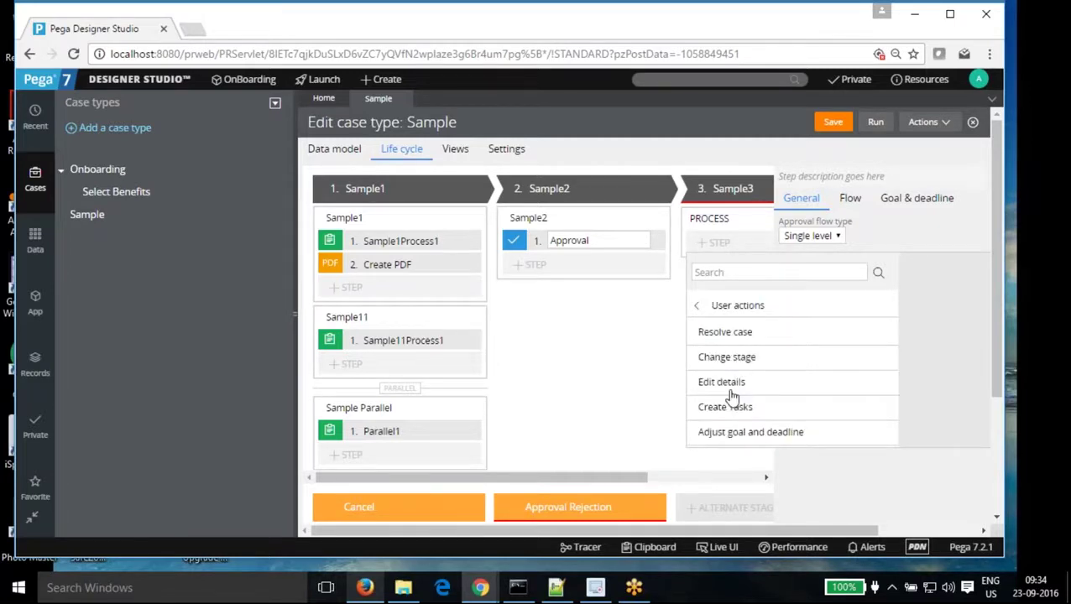
pyautogui.click(733, 334)
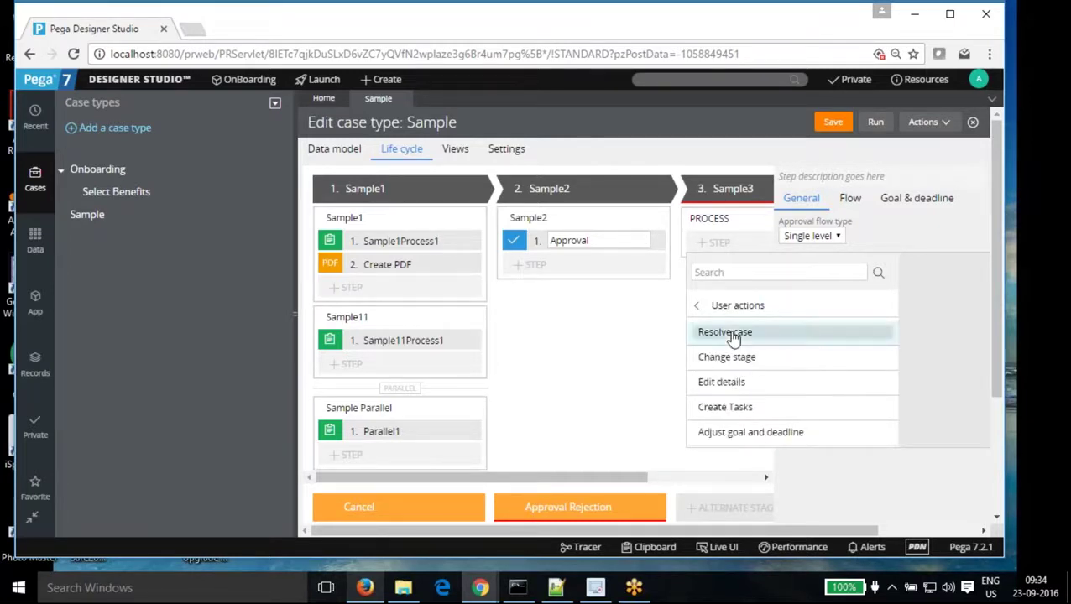
pyautogui.click(733, 334)
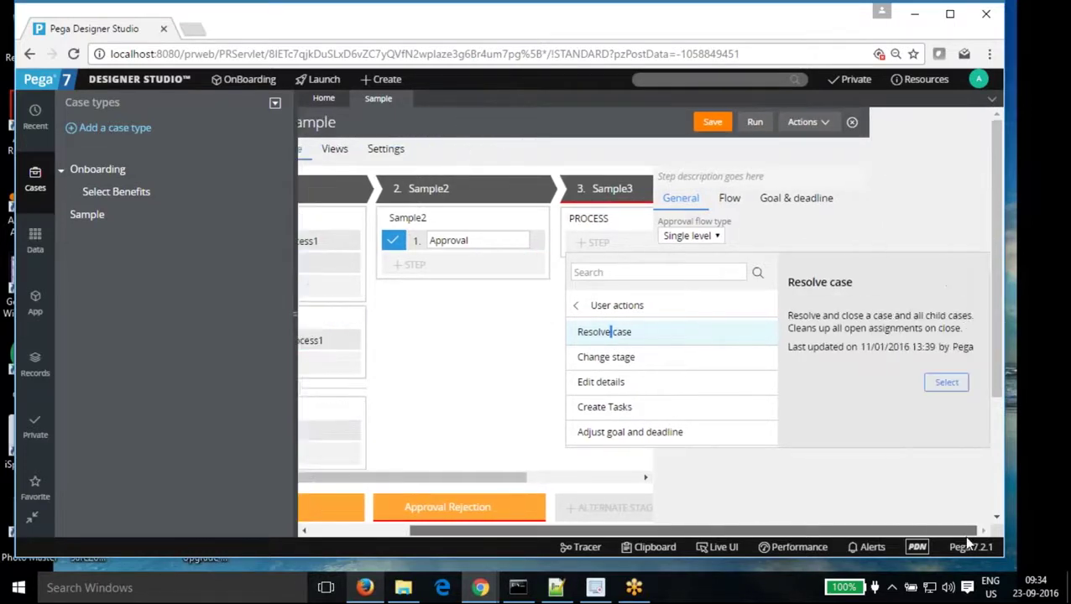
pyautogui.click(948, 385)
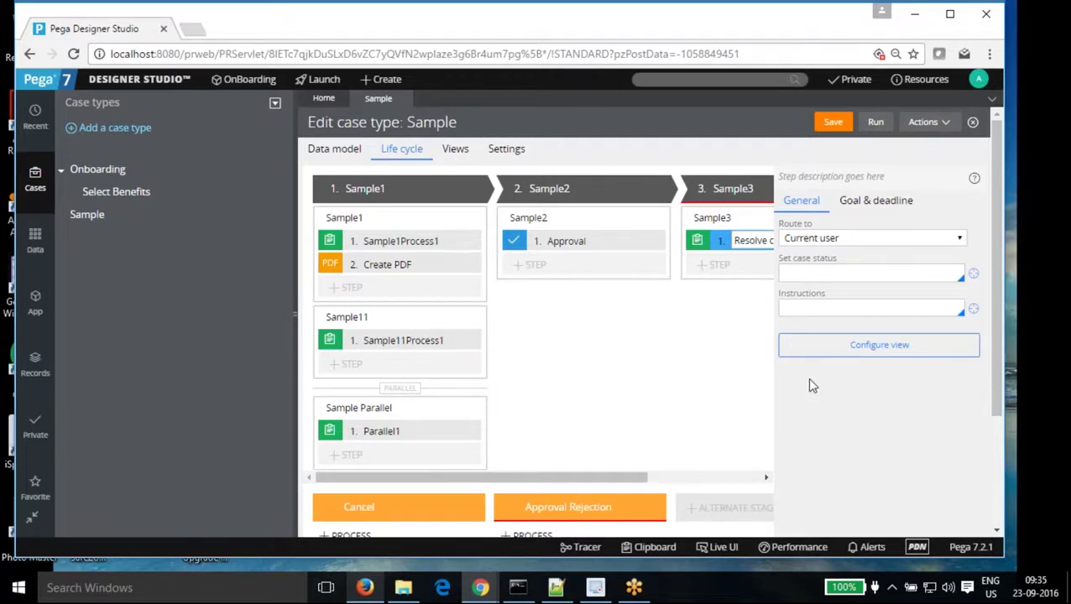
# - Review the settings of process Sample1 and the general and goal and deadline options of step Sample1Process1
pyautogui.click(380, 223)
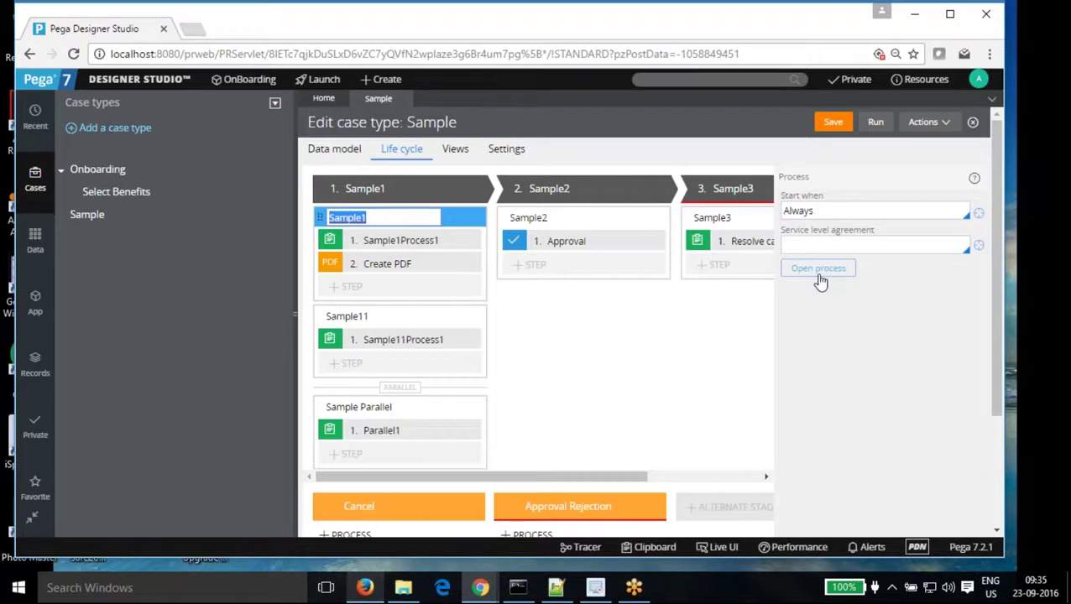
pyautogui.click(420, 249)
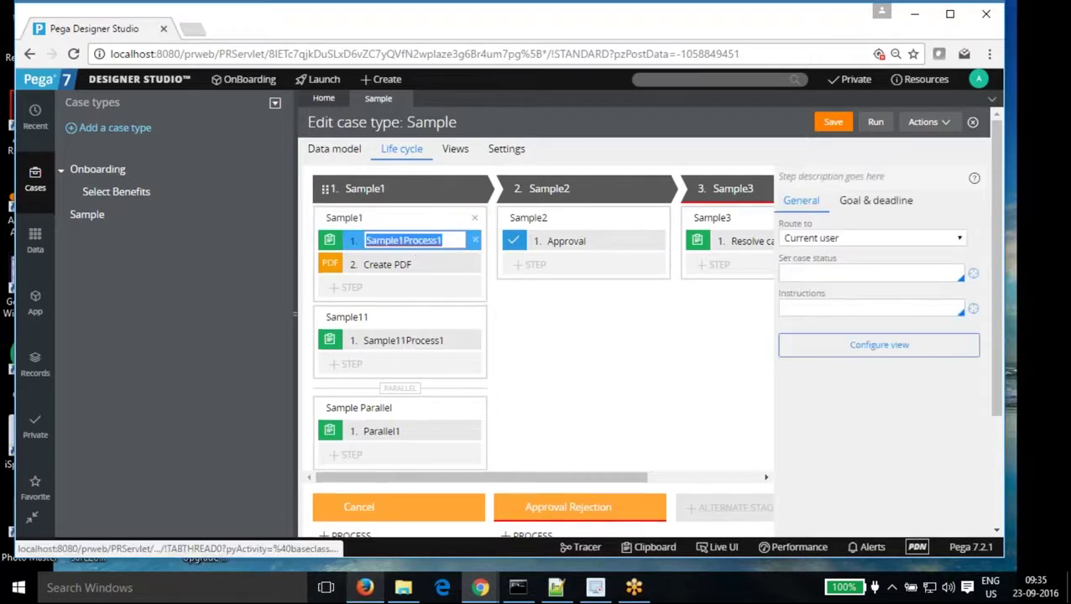
pyautogui.click(873, 203)
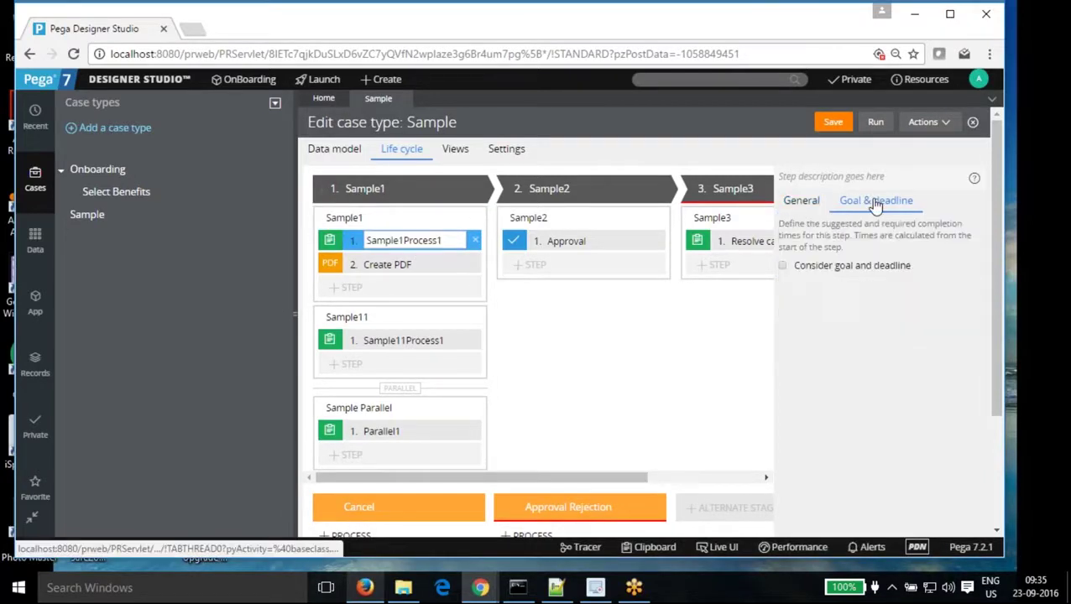
pyautogui.click(789, 211)
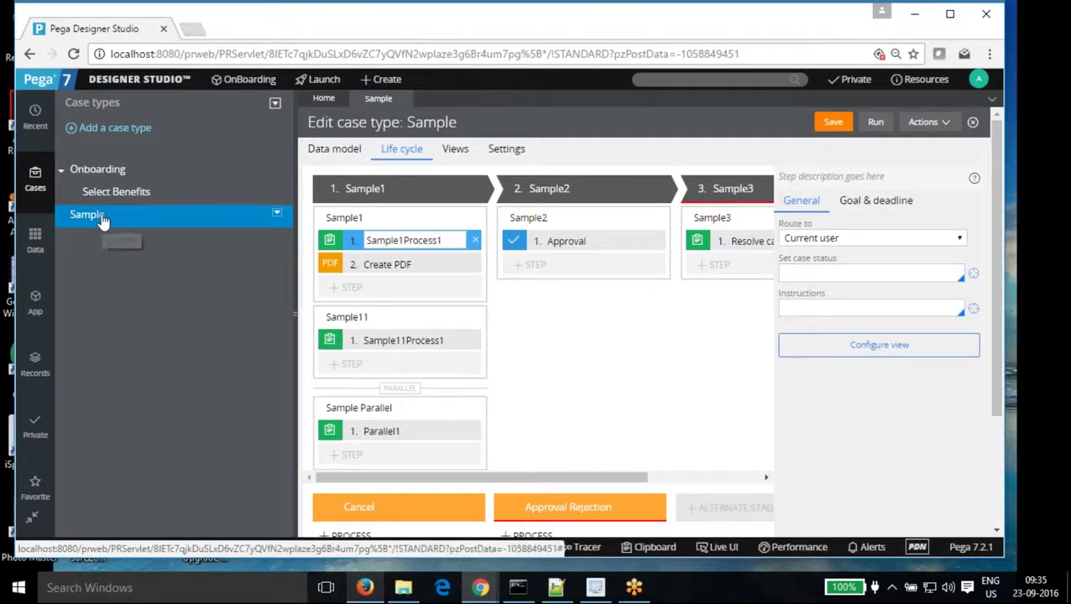
# - Create a new child case type named SampleChild under the Sample case type
pyautogui.rightClick(274, 218)
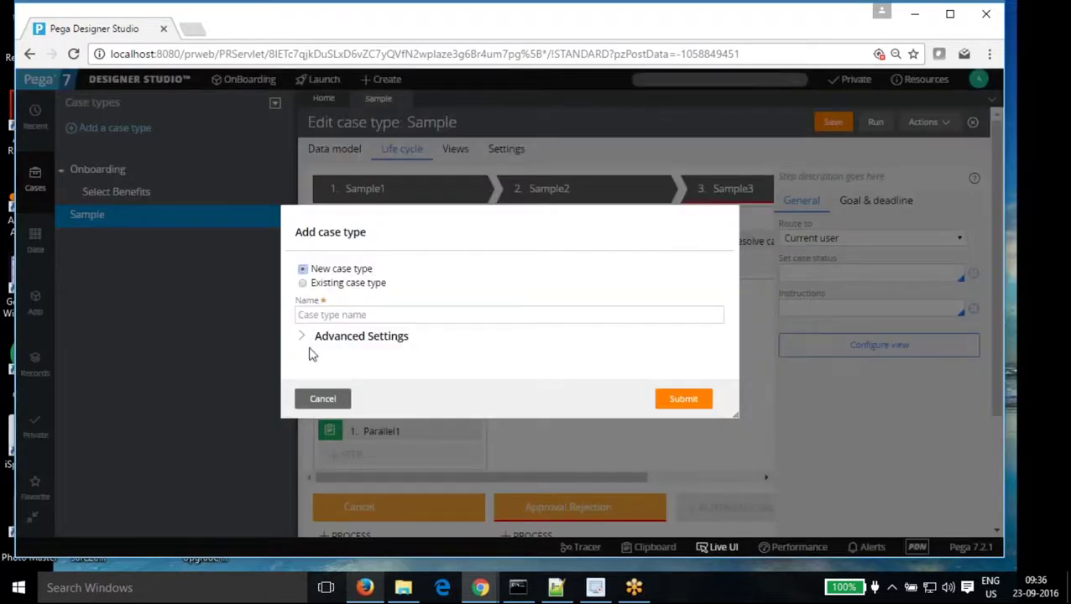
pyautogui.click(345, 310)
pyautogui.write('Sampl')
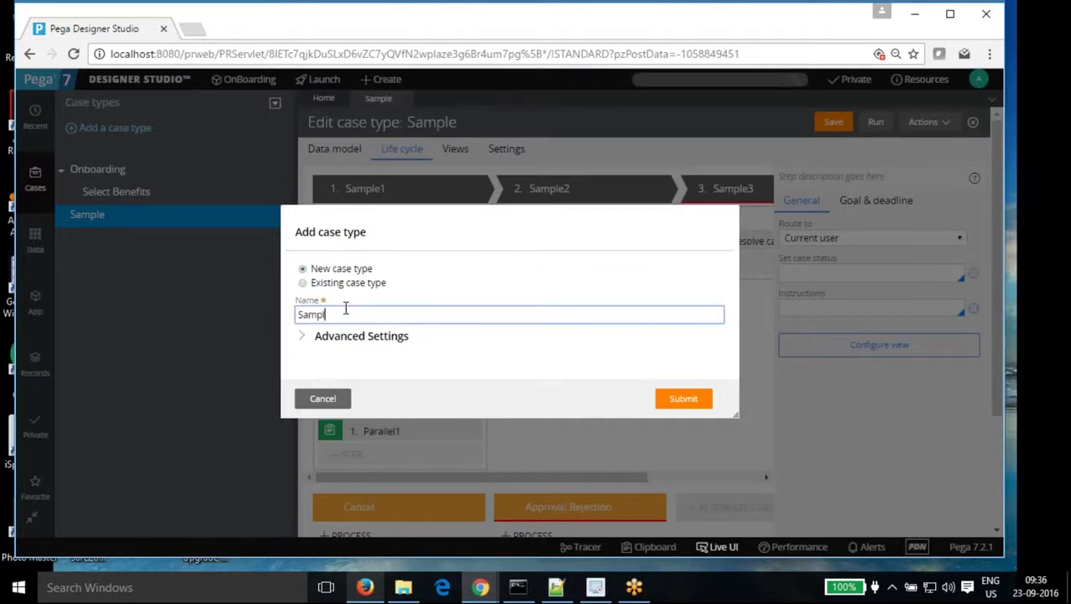
pyautogui.write('eChild')
pyautogui.click(678, 403)
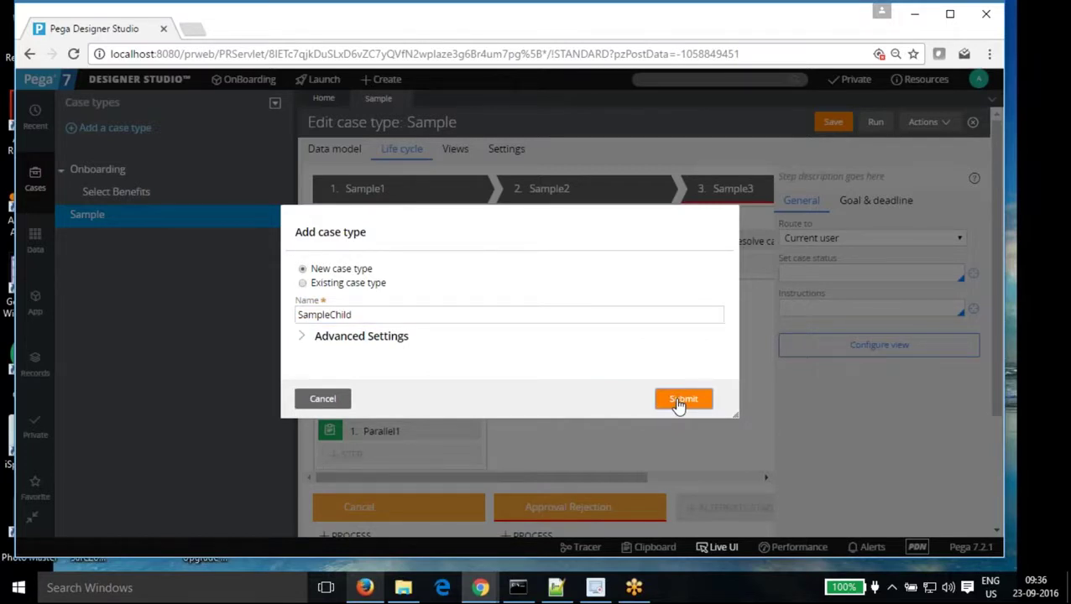
pyautogui.click(678, 403)
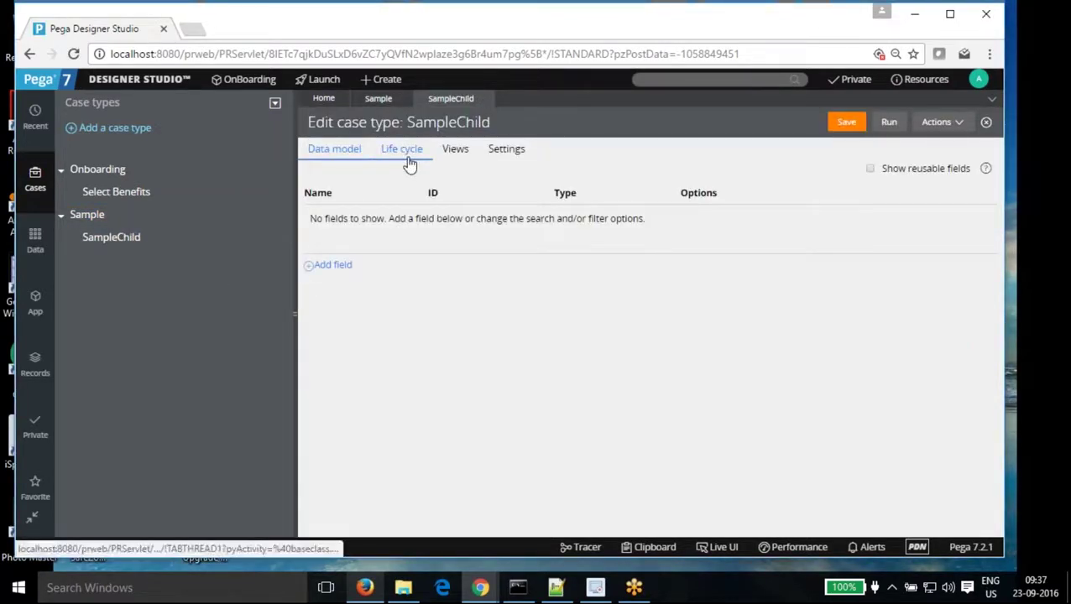
# - Check the life cycle of SampleChild and return to the Sample case type
pyautogui.click(406, 156)
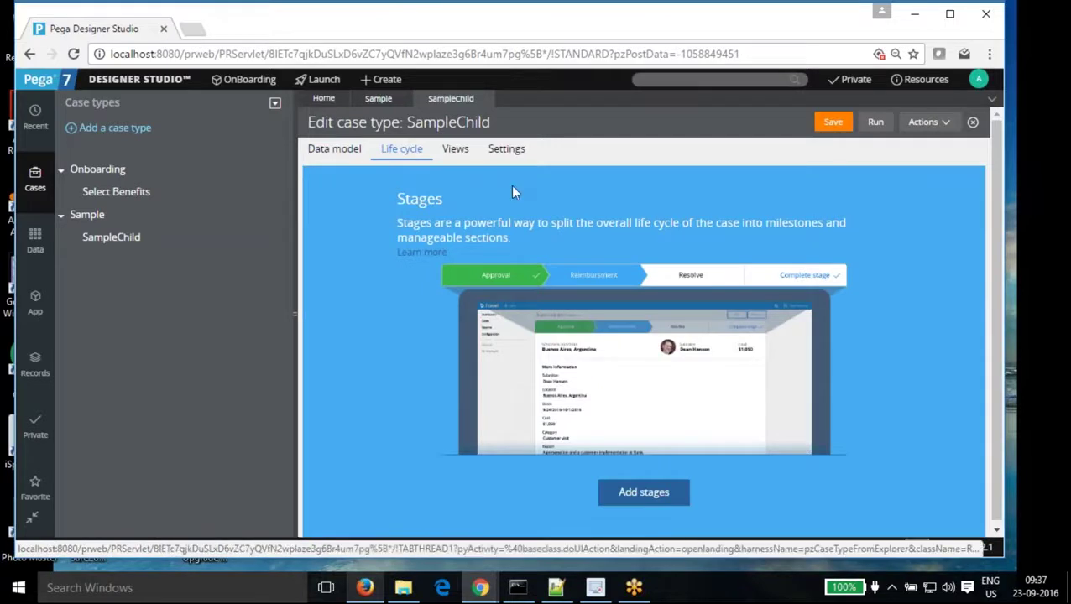
pyautogui.click(379, 99)
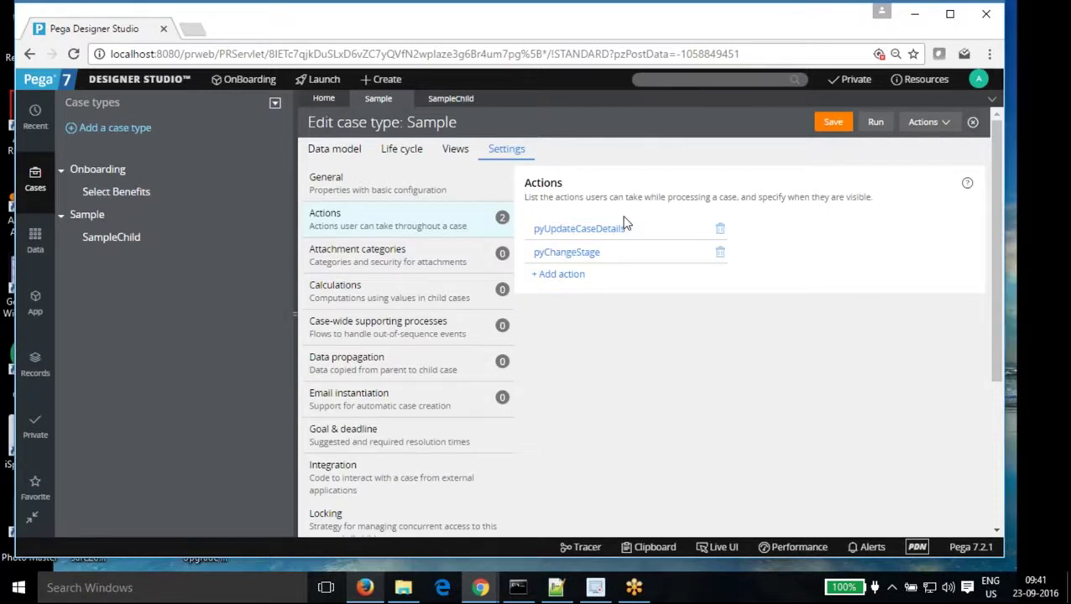
# - Try to add the AdHocProcesses user action to the actions in the Sample case type's settings
pyautogui.click(561, 277)
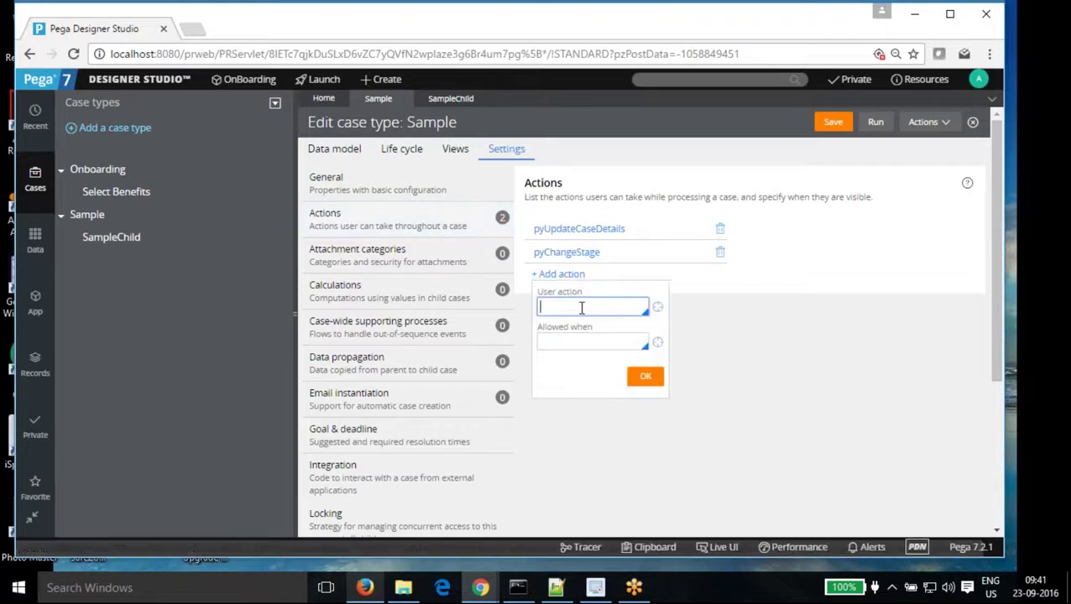
pyautogui.click(581, 308)
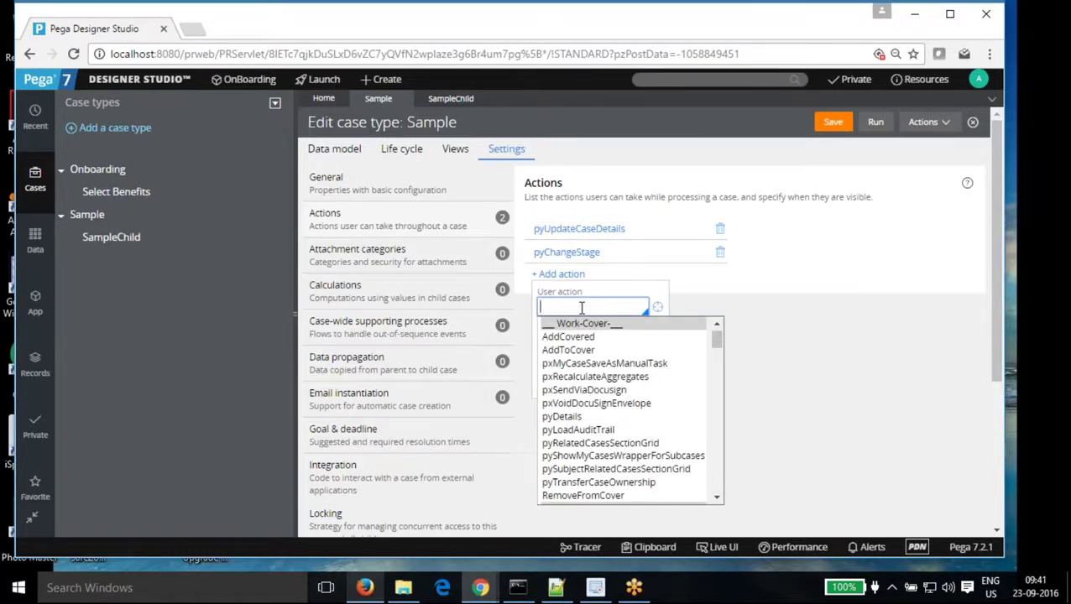
pyautogui.click(717, 499)
pyautogui.click(718, 499)
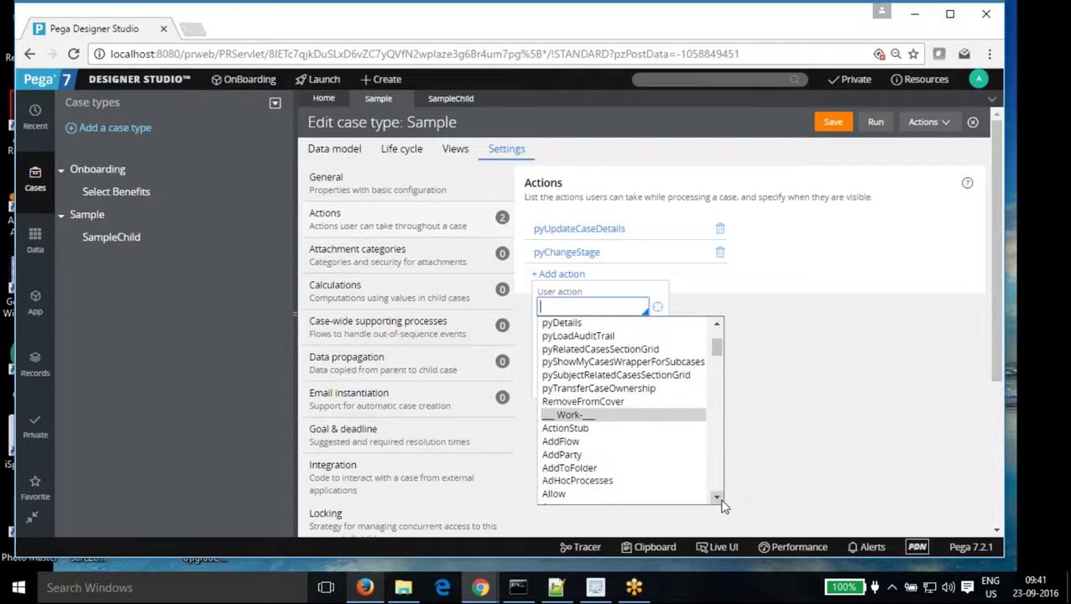
pyautogui.click(718, 499)
pyautogui.write('ad')
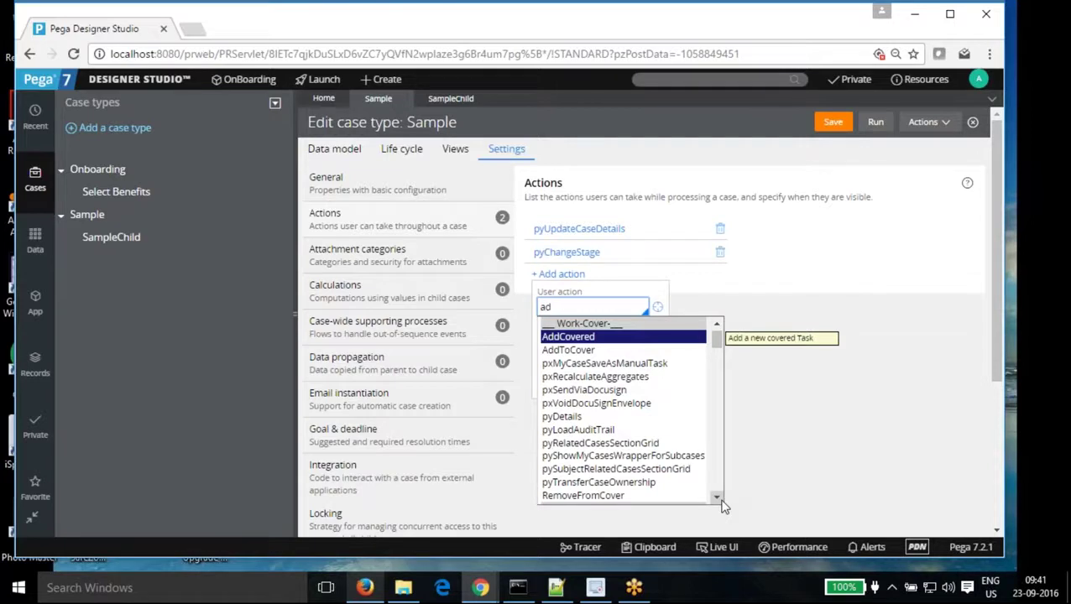
pyautogui.write('hio')
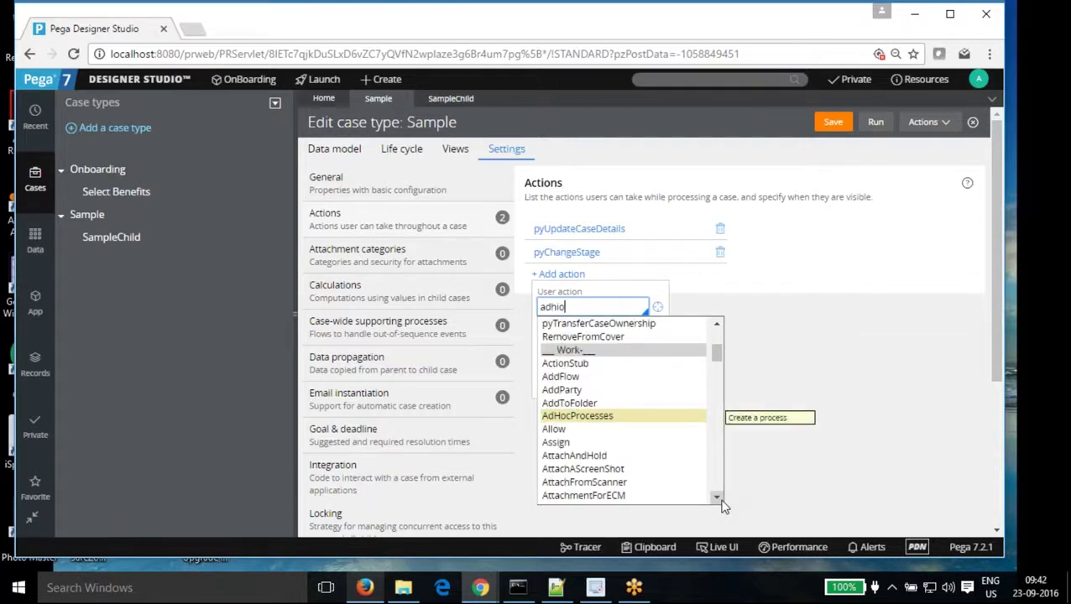
pyautogui.press('BackSpace')
pyautogui.press('BackSpace')
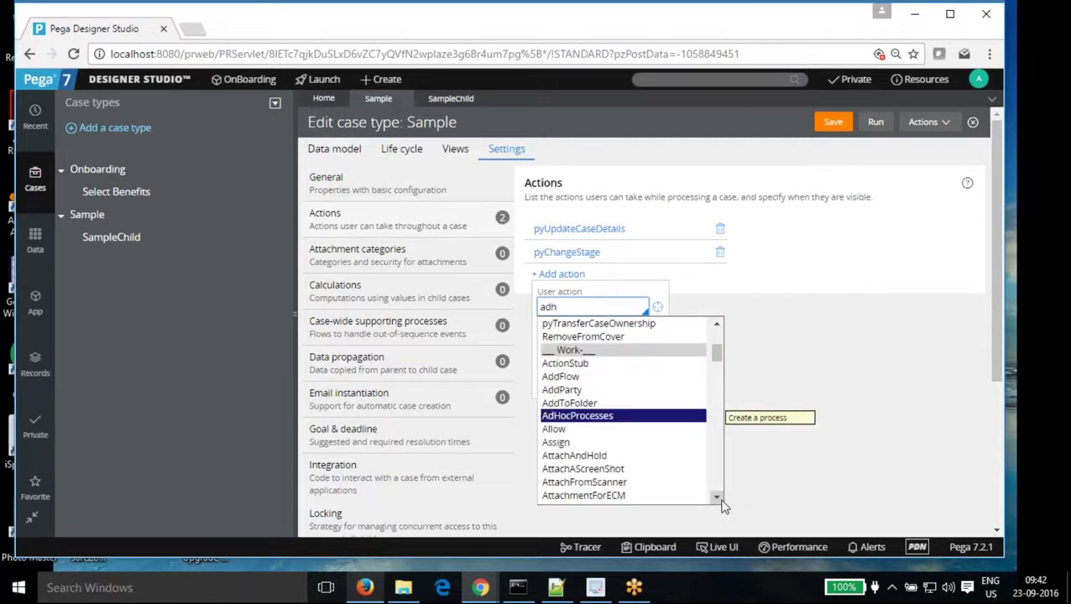
pyautogui.click(584, 416)
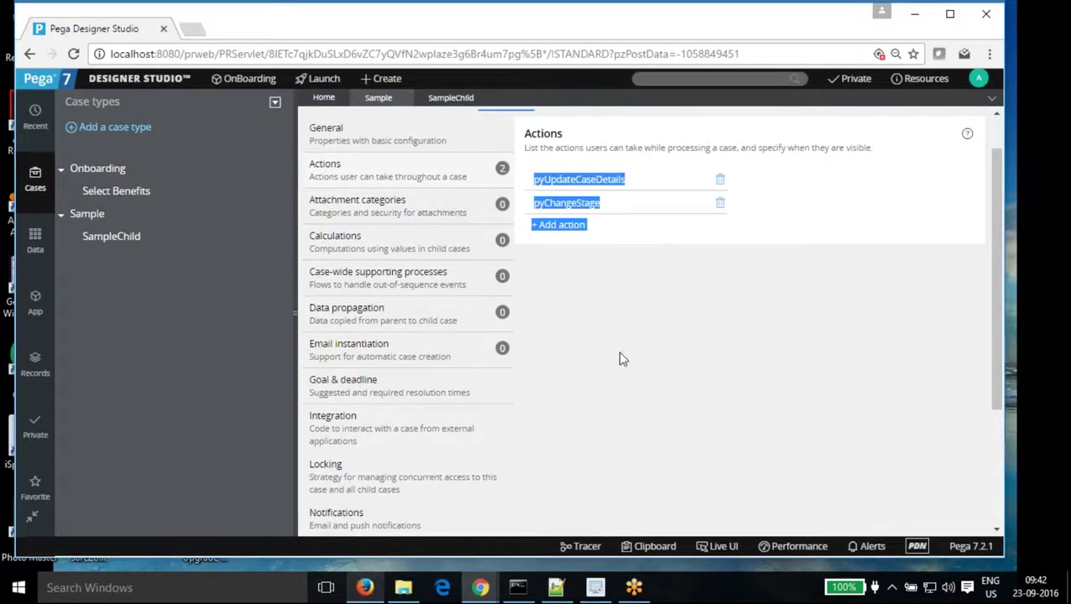
# - Try again to add AdHocProcesses as a user action for the Sample case type
pyautogui.click(560, 225)
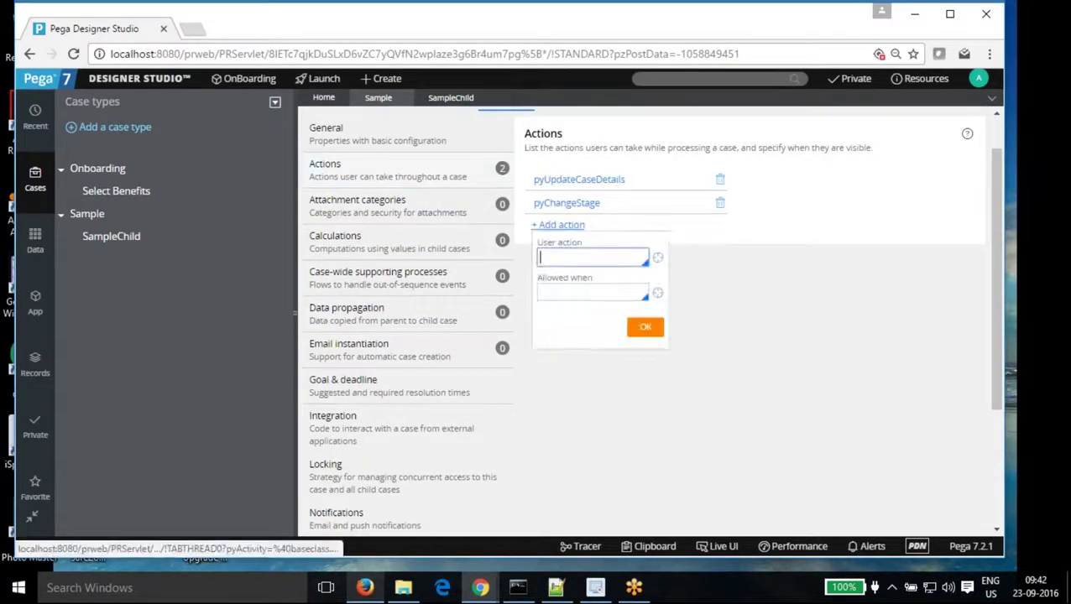
pyautogui.write('adhoc')
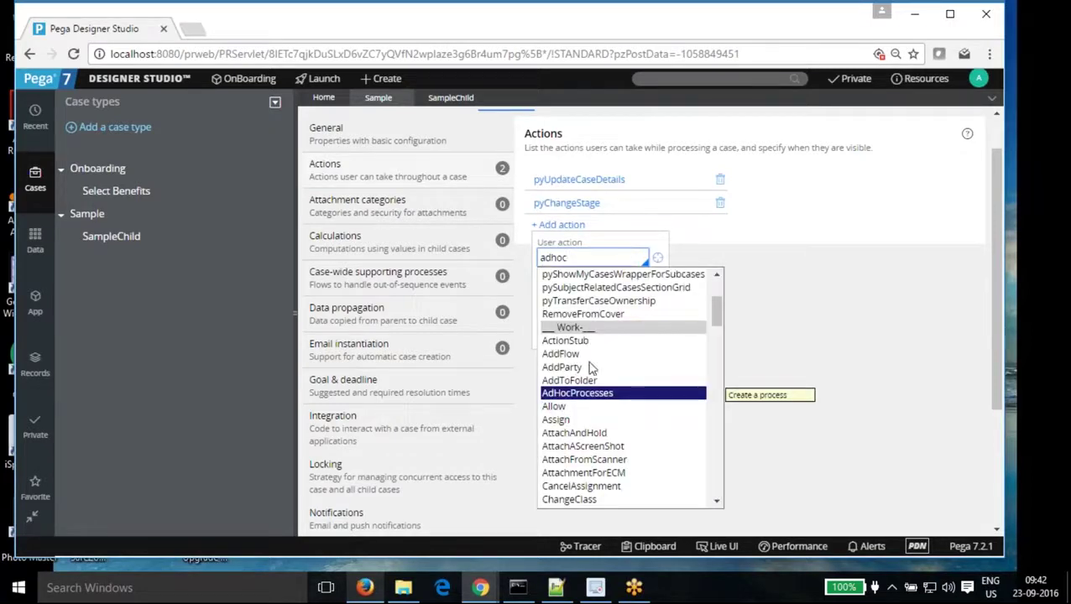
pyautogui.scroll(-1, 590, 398)
pyautogui.click(590, 396)
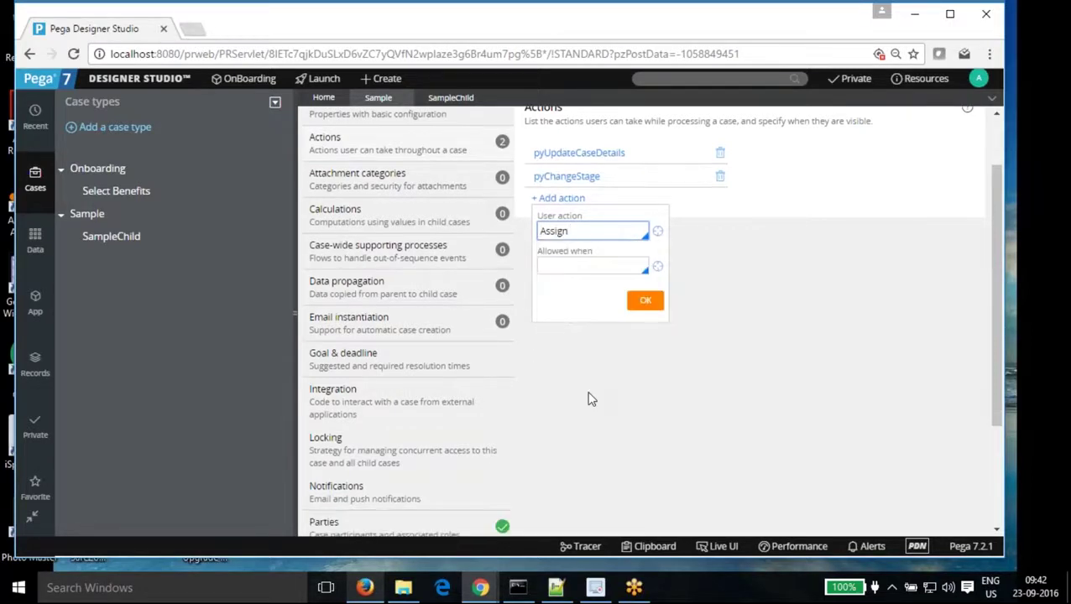
pyautogui.doubleClick(582, 223)
pyautogui.write('adhoc')
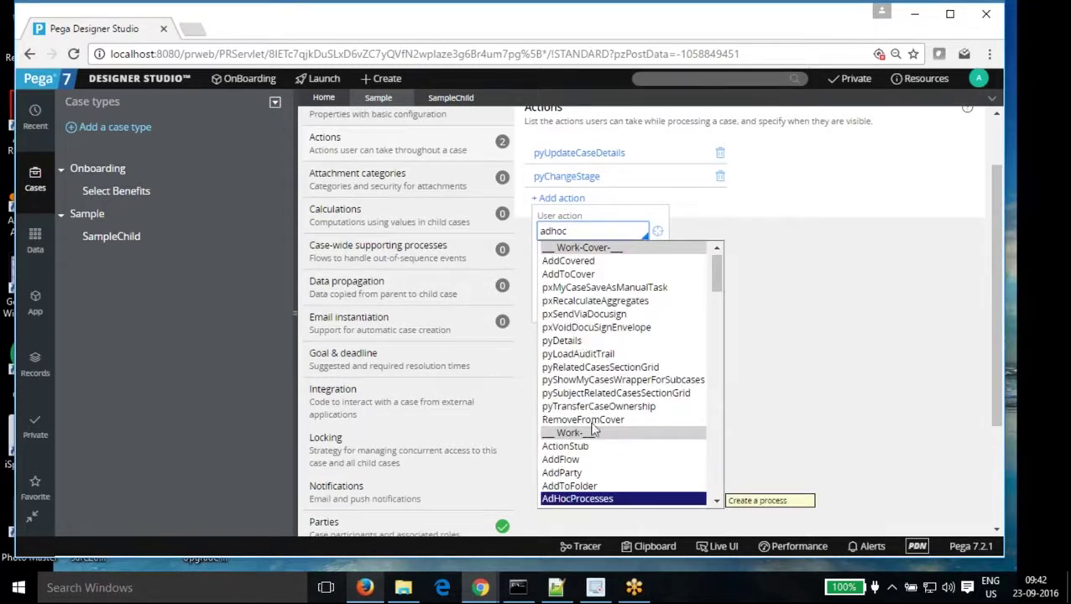
pyautogui.scroll(-2, 593, 506)
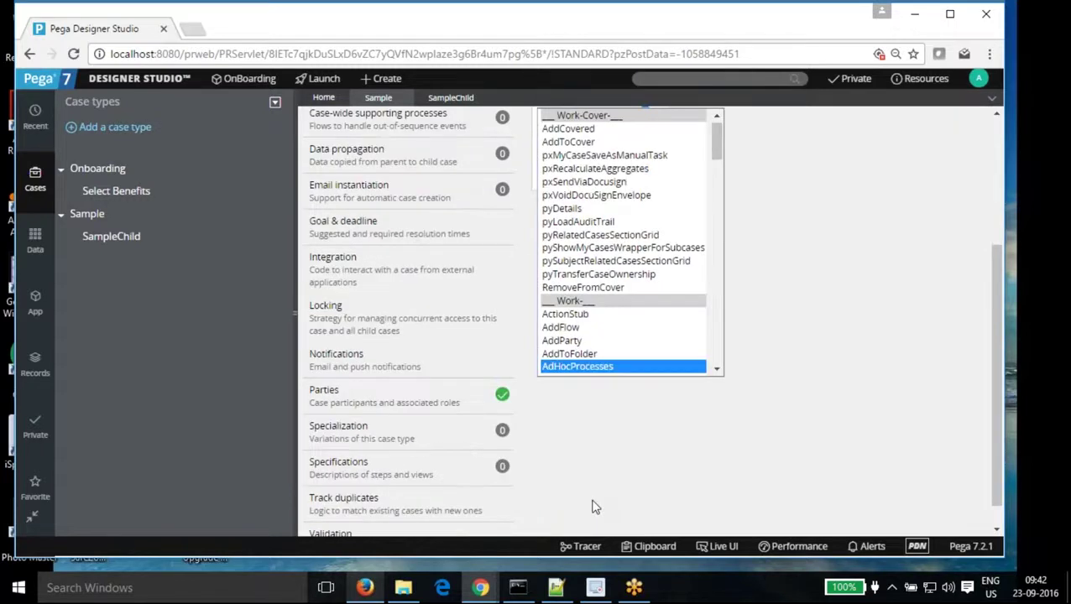
pyautogui.click(592, 370)
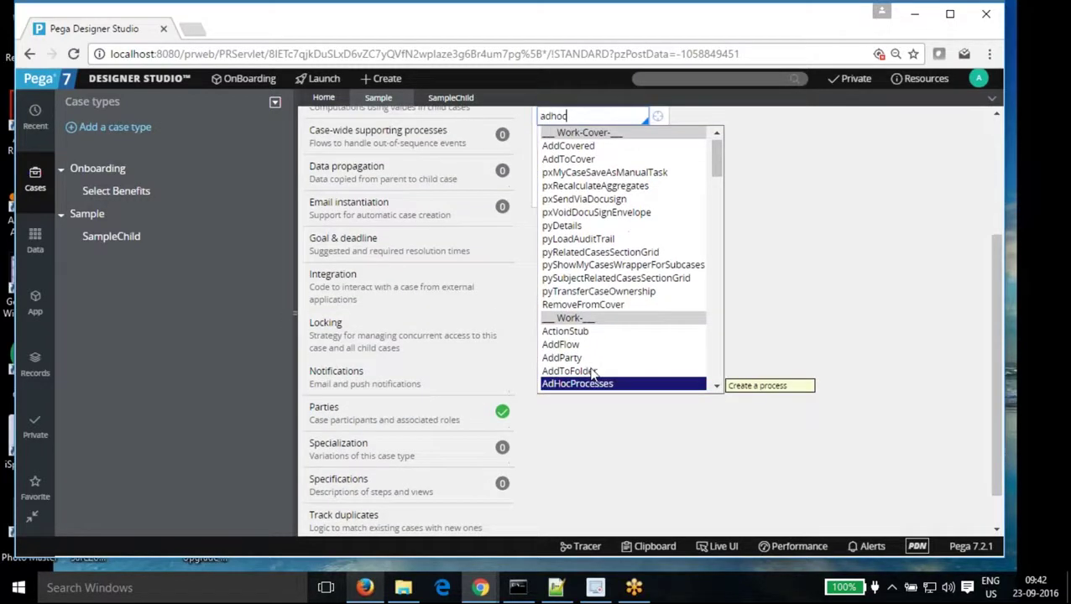
pyautogui.click(591, 386)
pyautogui.click(591, 391)
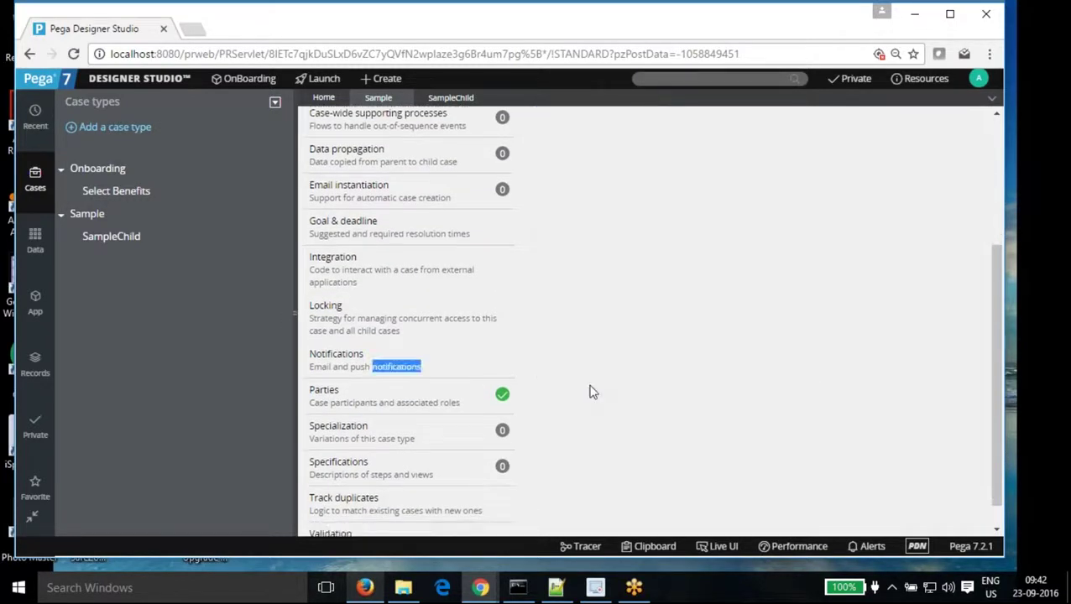
pyautogui.scroll(3, 658, 373)
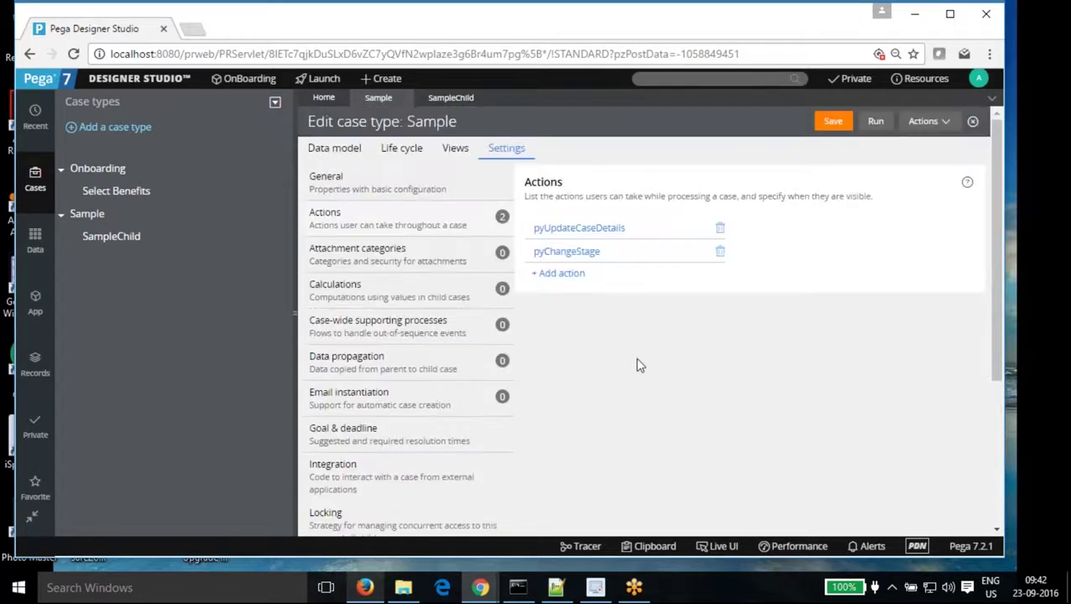
pyautogui.click(559, 274)
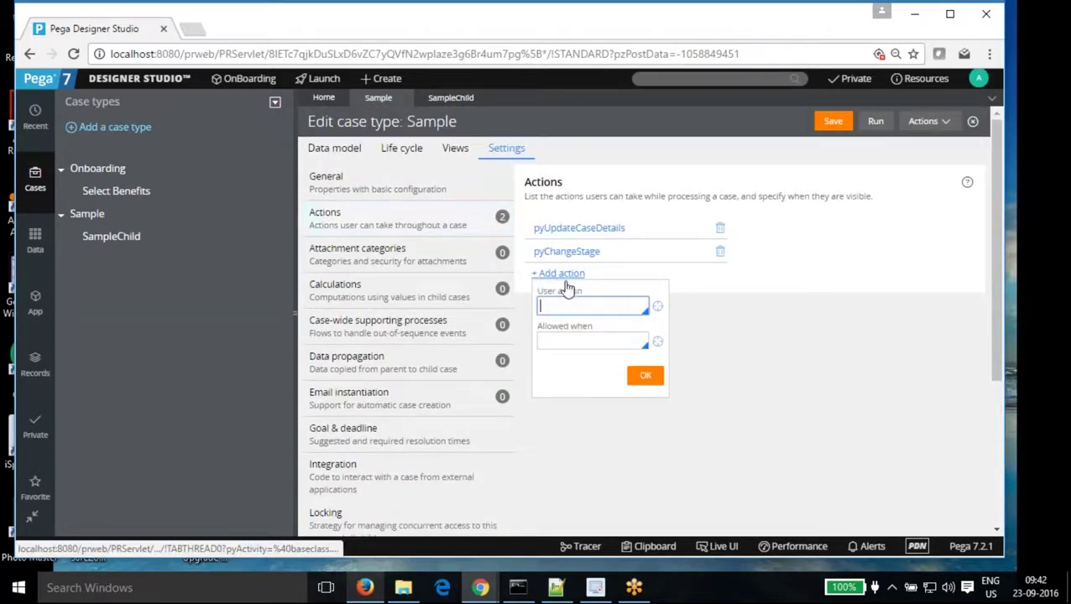
pyautogui.write('add')
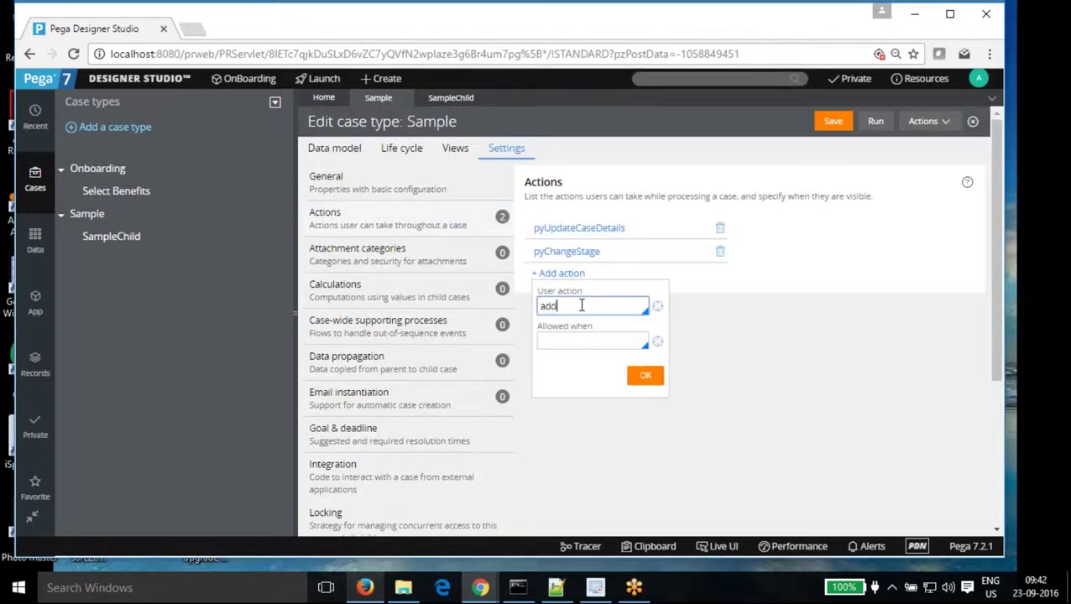
pyautogui.press('BackSpace')
pyautogui.press('BackSpace')
pyautogui.write('dd')
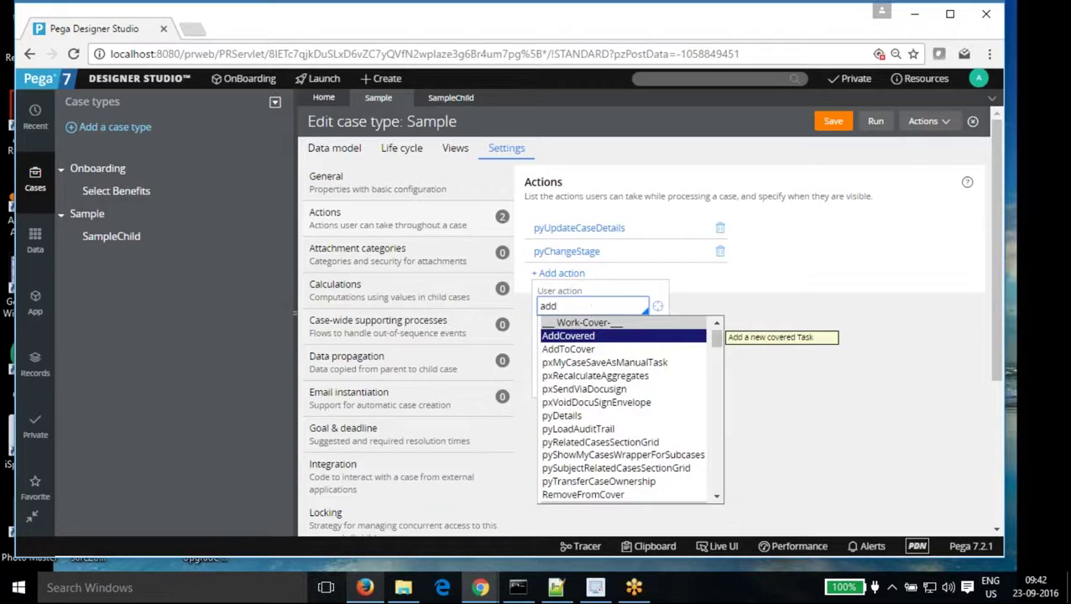
pyautogui.scroll(-3, 579, 354)
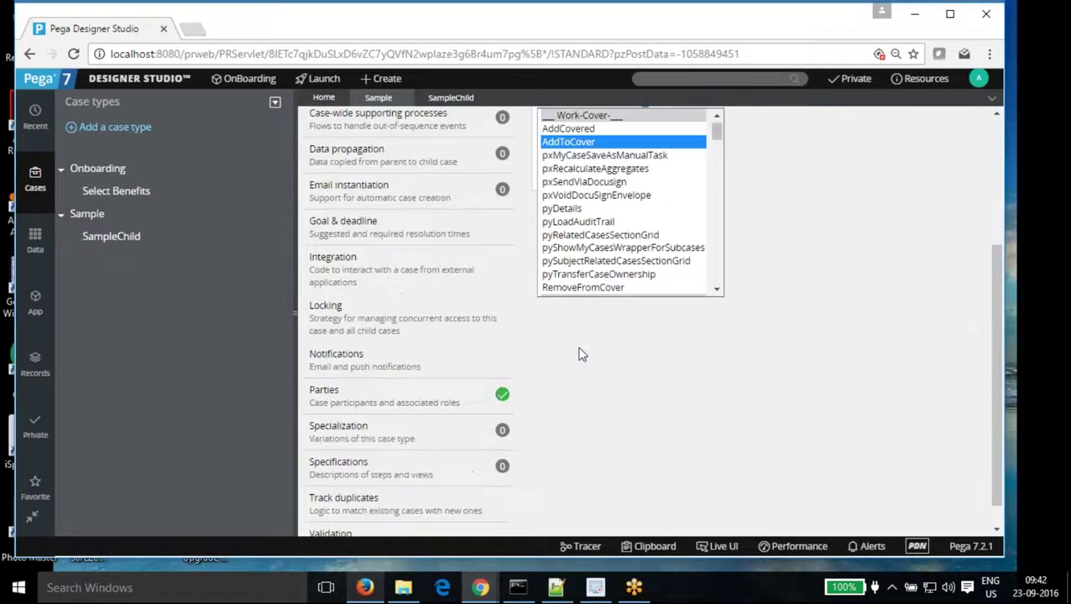
pyautogui.scroll(3, 821, 344)
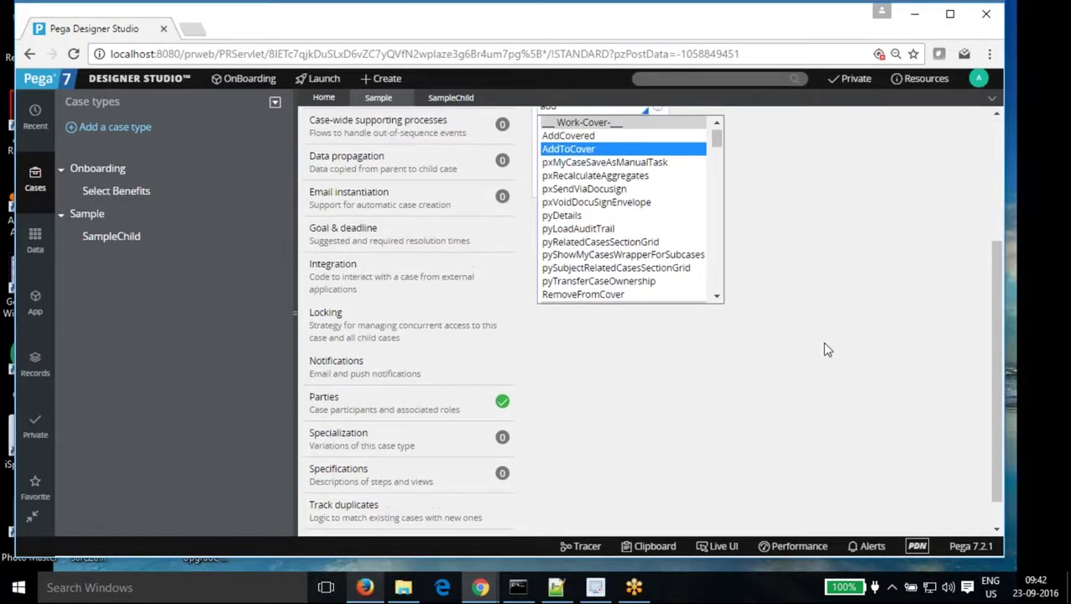
pyautogui.scroll(-3, 577, 357)
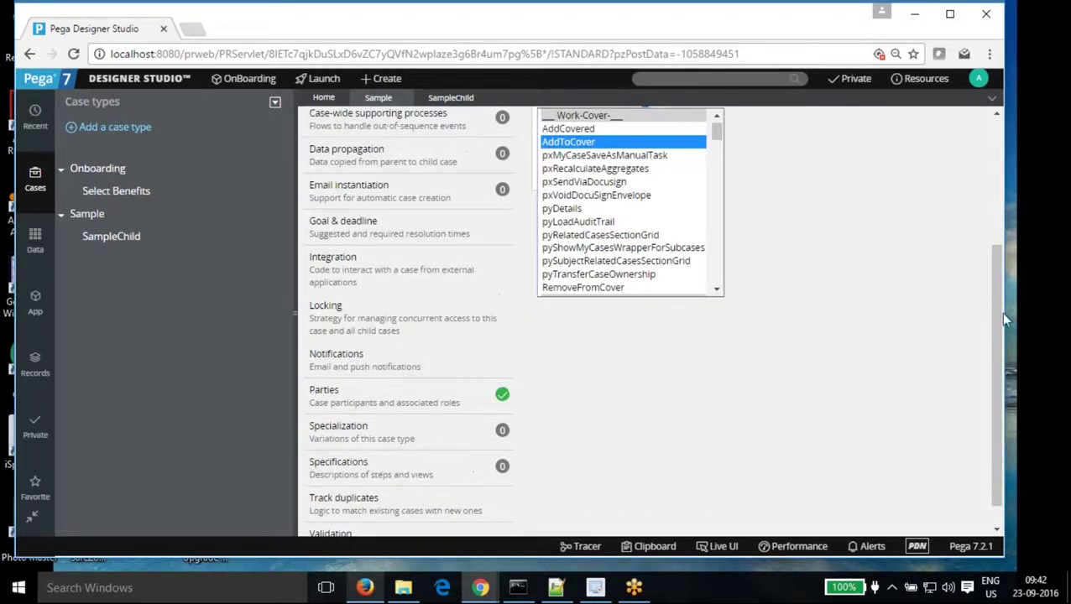
pyautogui.moveTo(994, 273); pyautogui.dragTo(990, 148)
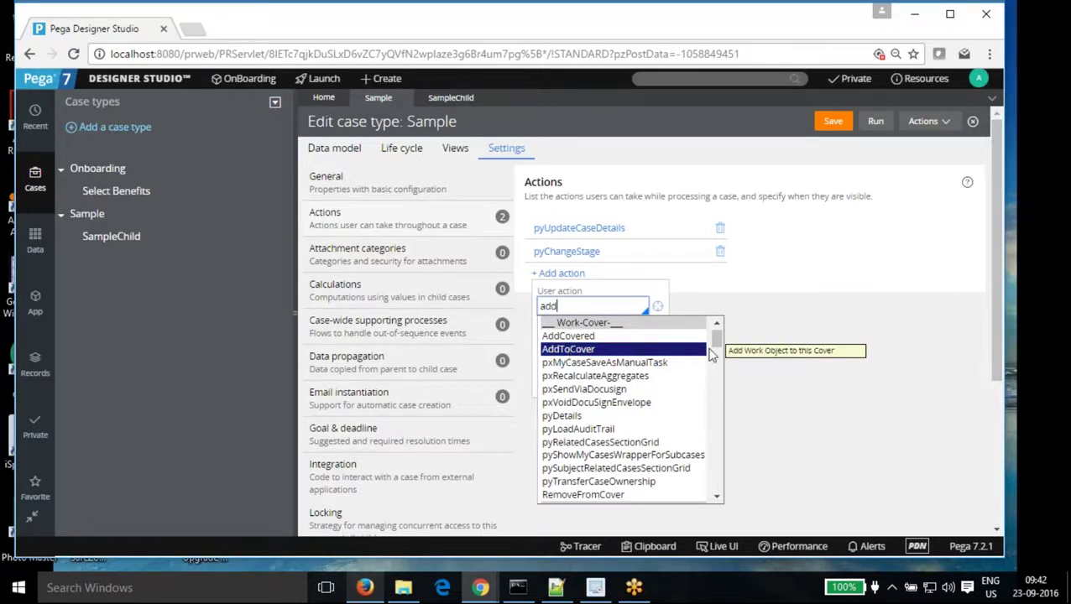
pyautogui.click(776, 357)
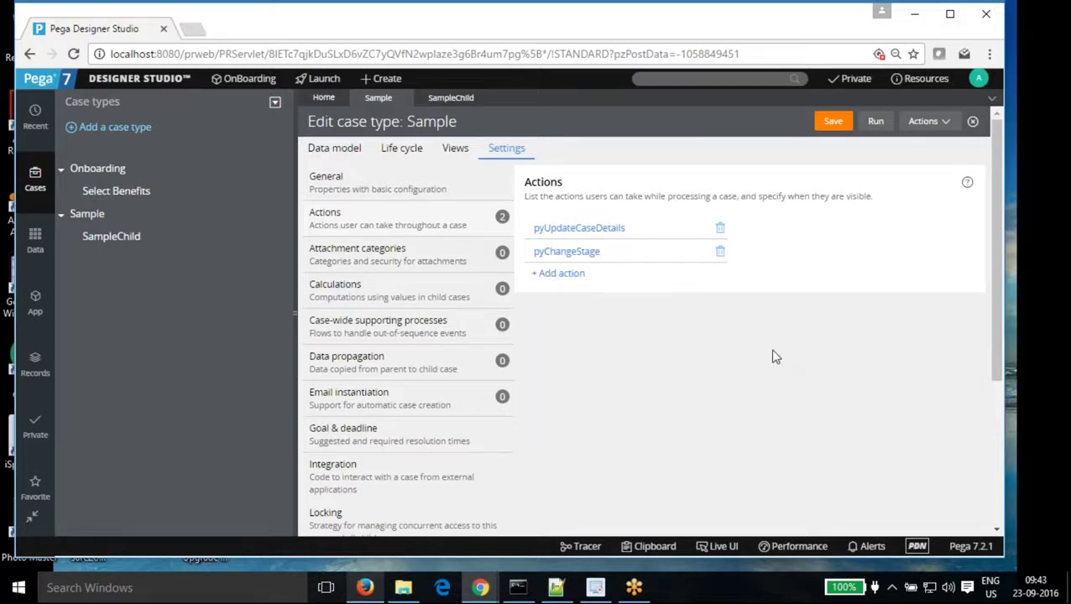
pyautogui.click(557, 275)
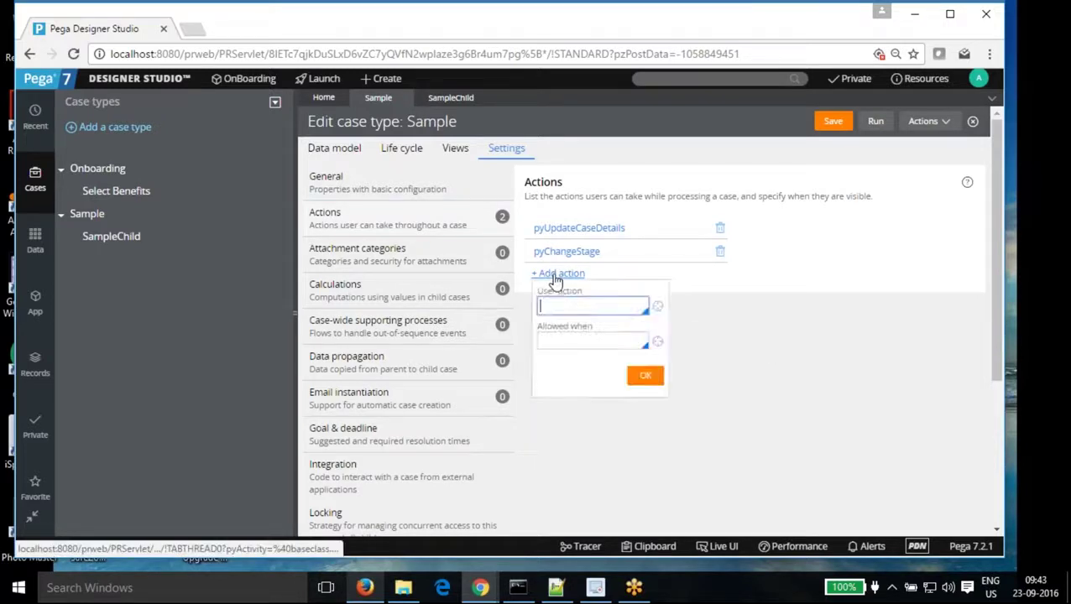
pyautogui.click(786, 326)
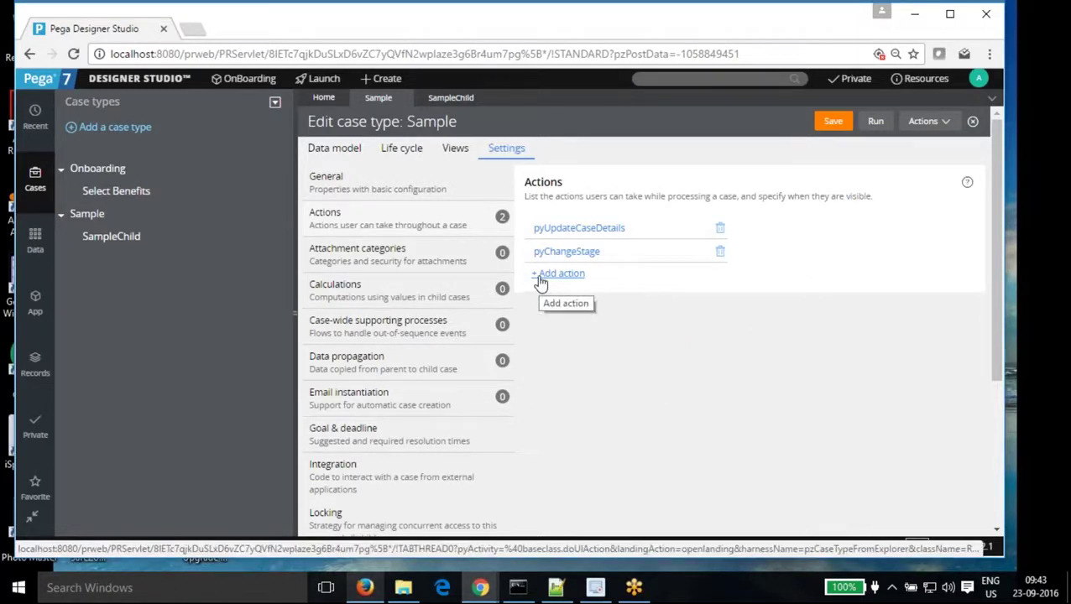
# - Add the AddToCover user action to the Sample case type's actions and save the case type
pyautogui.click(566, 273)
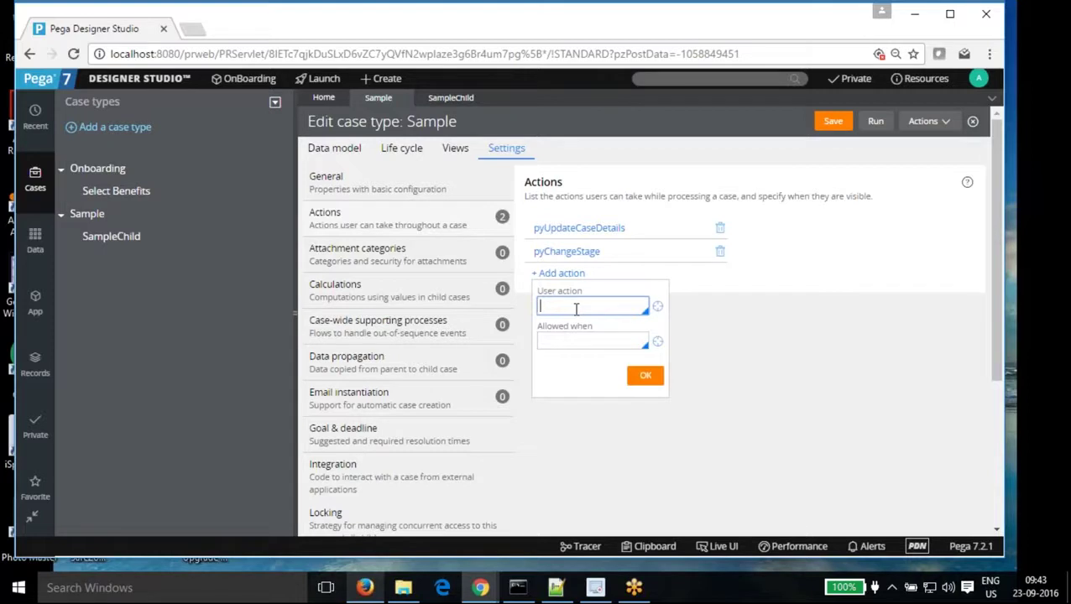
pyautogui.write('add')
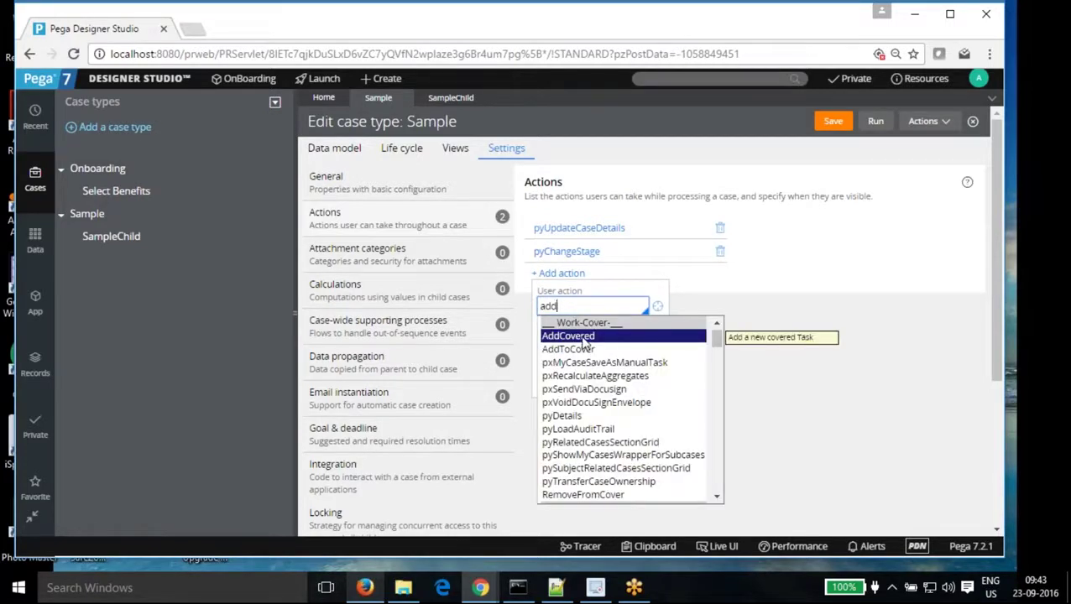
pyautogui.scroll(-3, 585, 346)
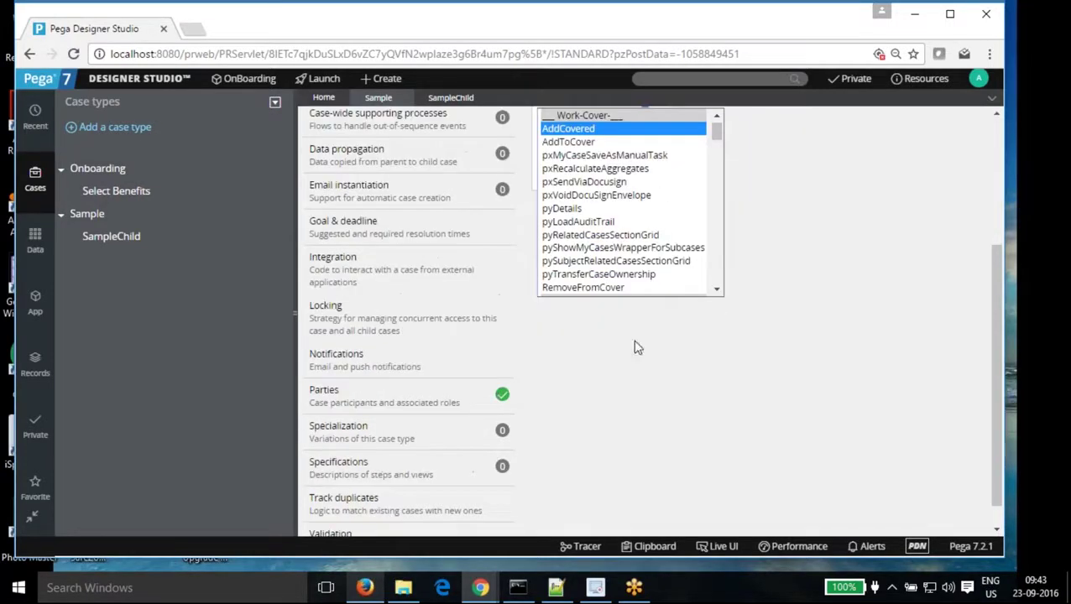
pyautogui.click(537, 185)
pyautogui.scroll(3, 574, 277)
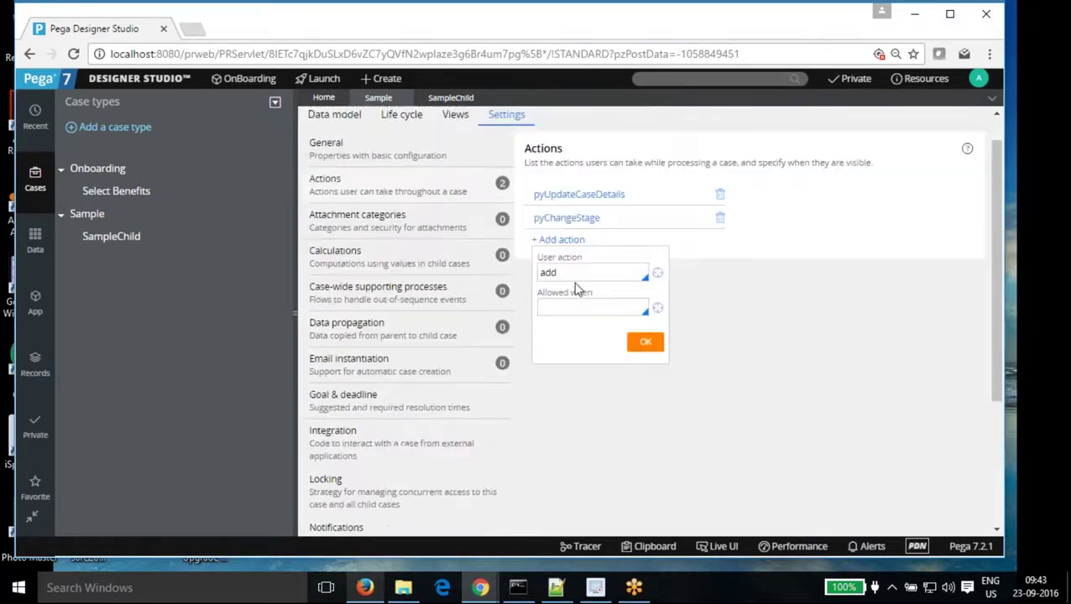
pyautogui.moveTo(580, 270); pyautogui.dragTo(527, 267)
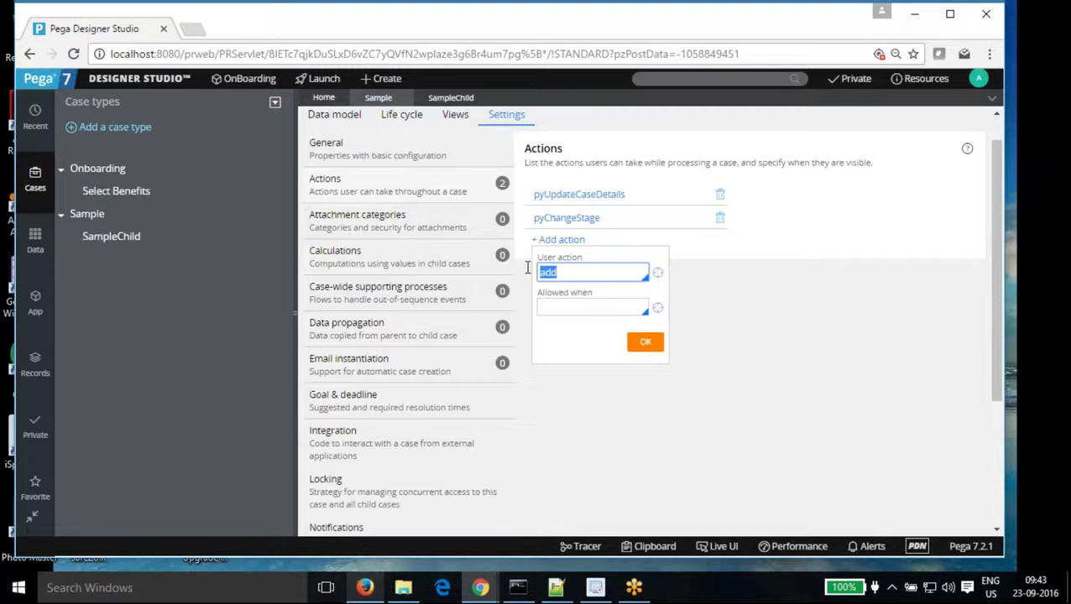
pyautogui.click(587, 272)
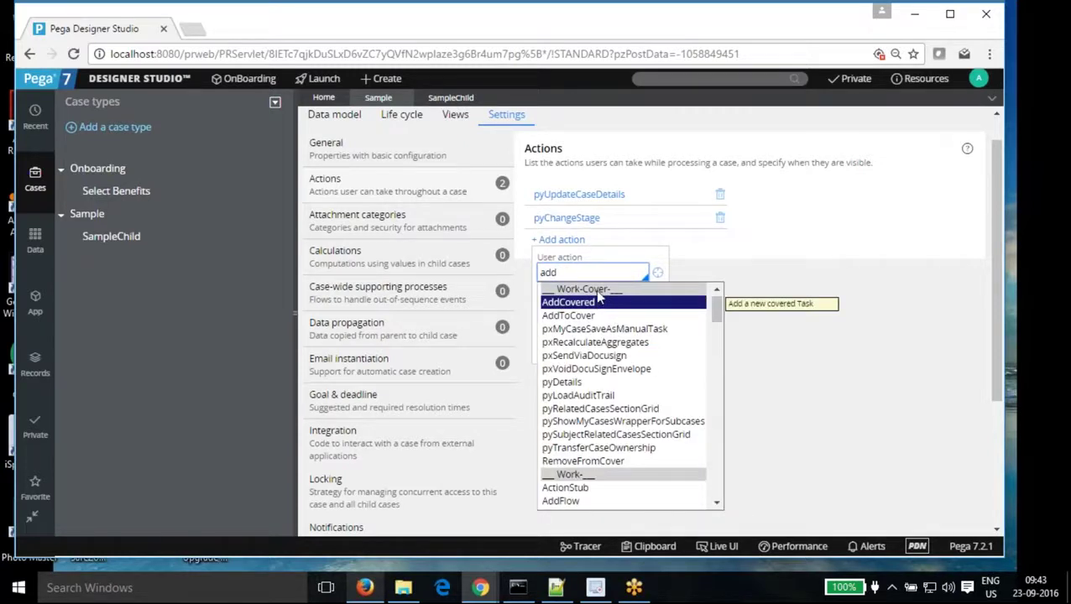
pyautogui.write('ToCover')
pyautogui.press('Return')
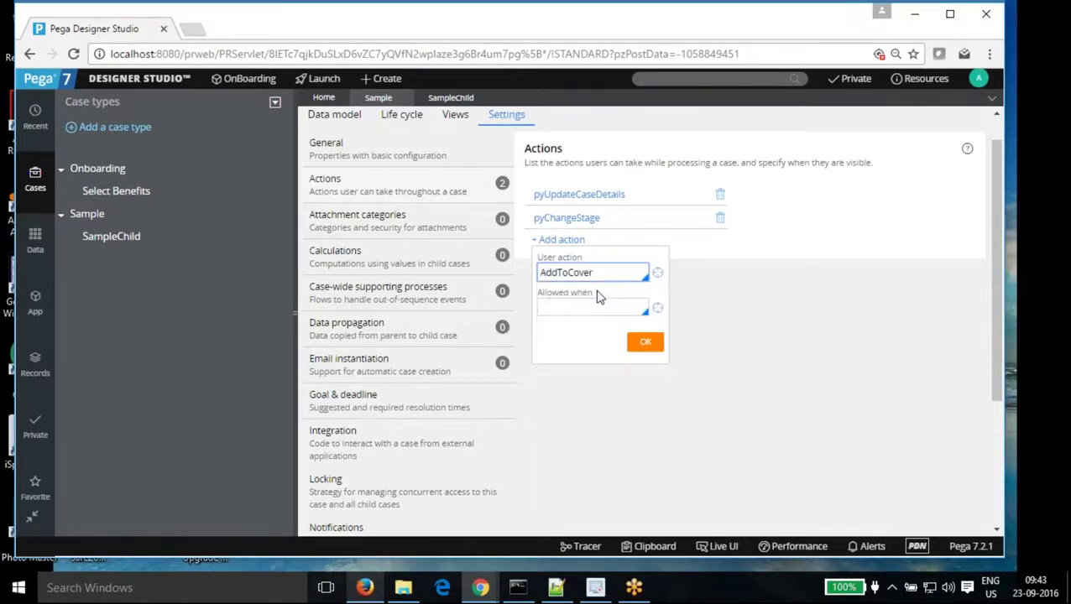
pyautogui.click(643, 340)
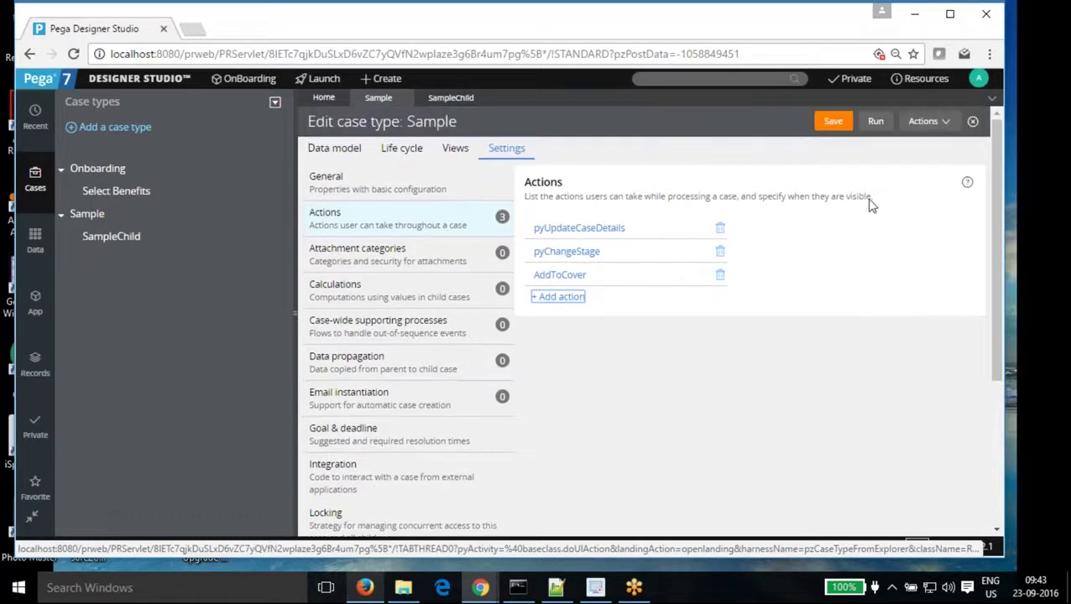
pyautogui.click(833, 122)
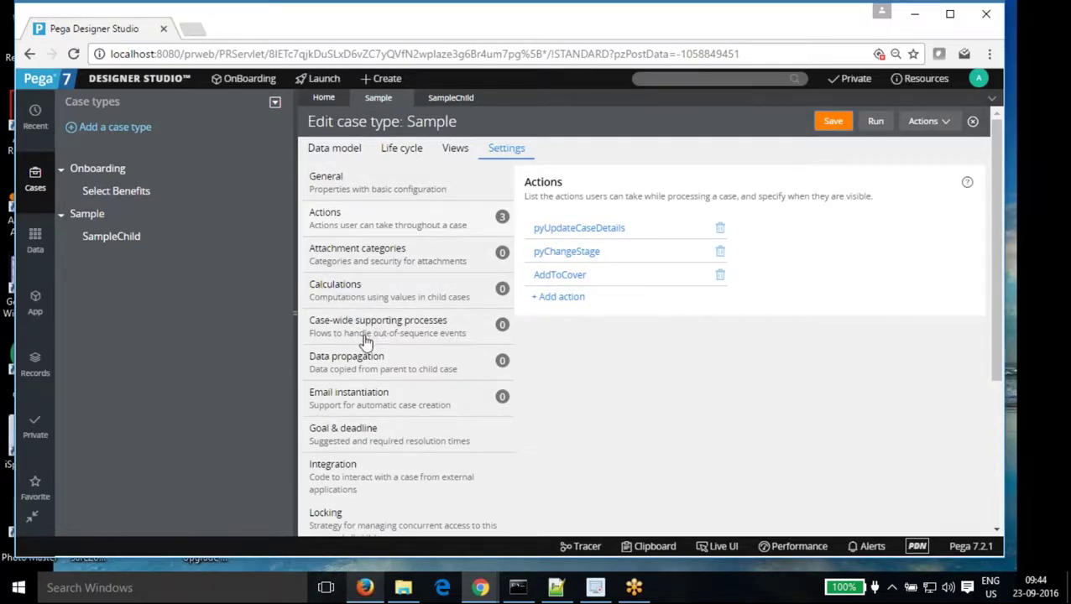
# - Examine the Sample case type's data propagation options into SampleChild
pyautogui.scroll(-1, 366, 342)
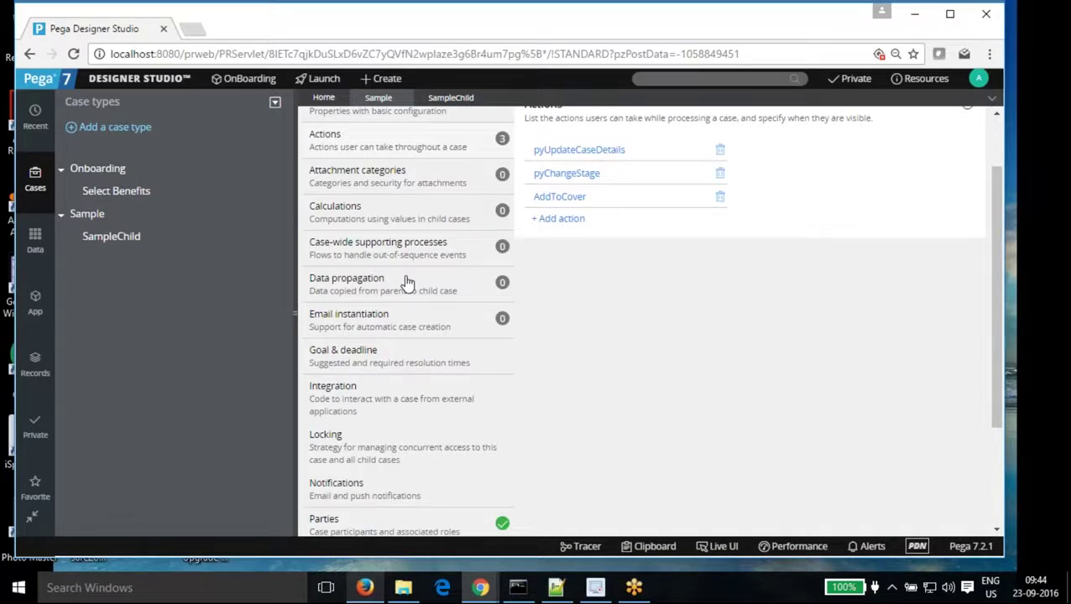
pyautogui.click(370, 281)
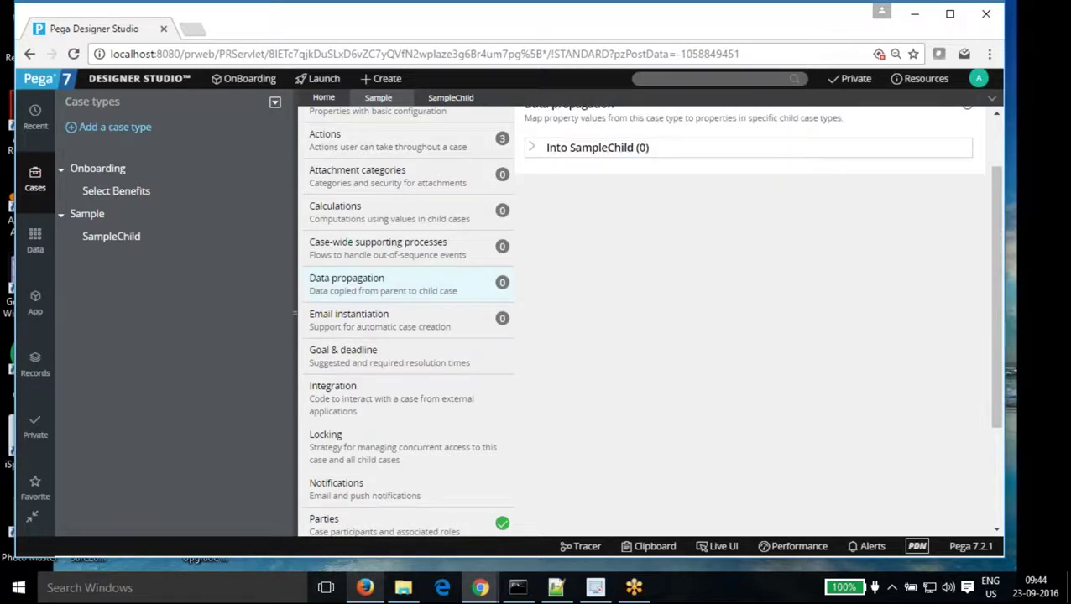
pyautogui.scroll(2, 614, 229)
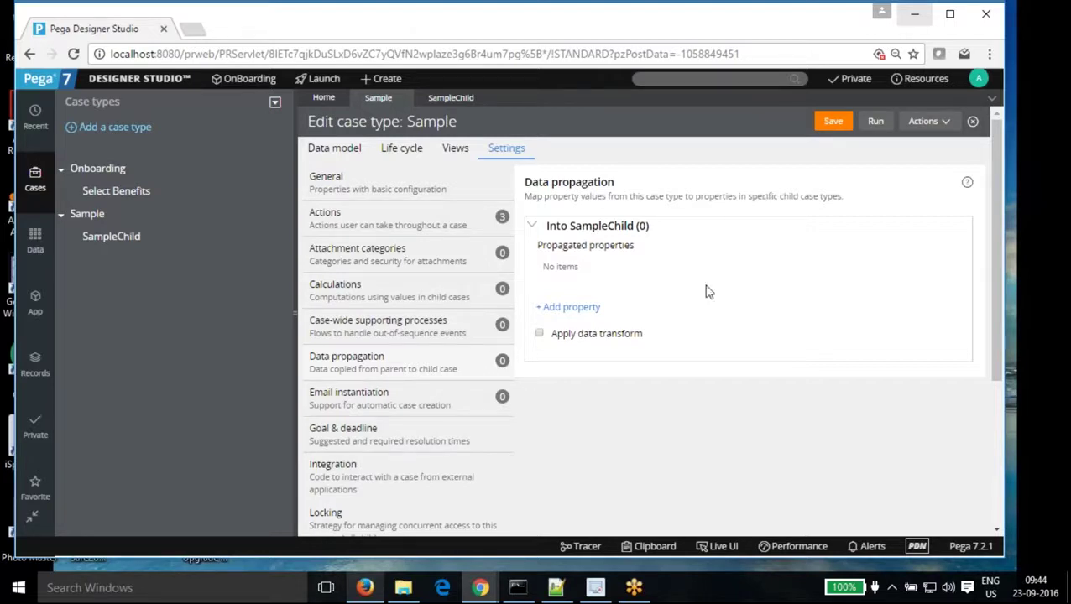
# - Enable consideration of goal and deadline for the Sample case type and review its timer, goal and deadline options
pyautogui.scroll(-1, 541, 439)
pyautogui.scroll(-1, 541, 440)
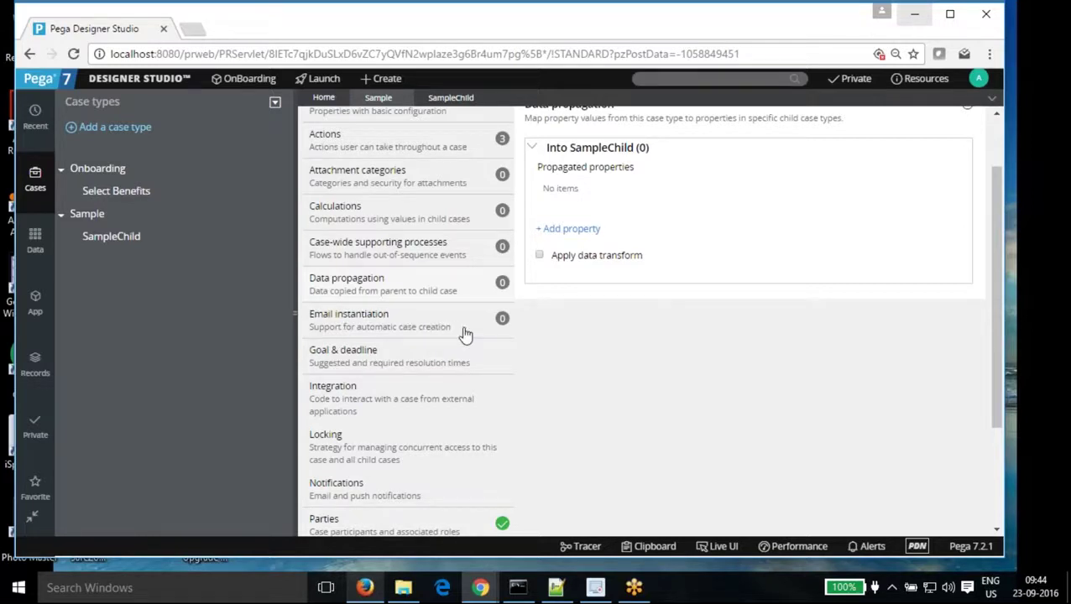
pyautogui.click(338, 359)
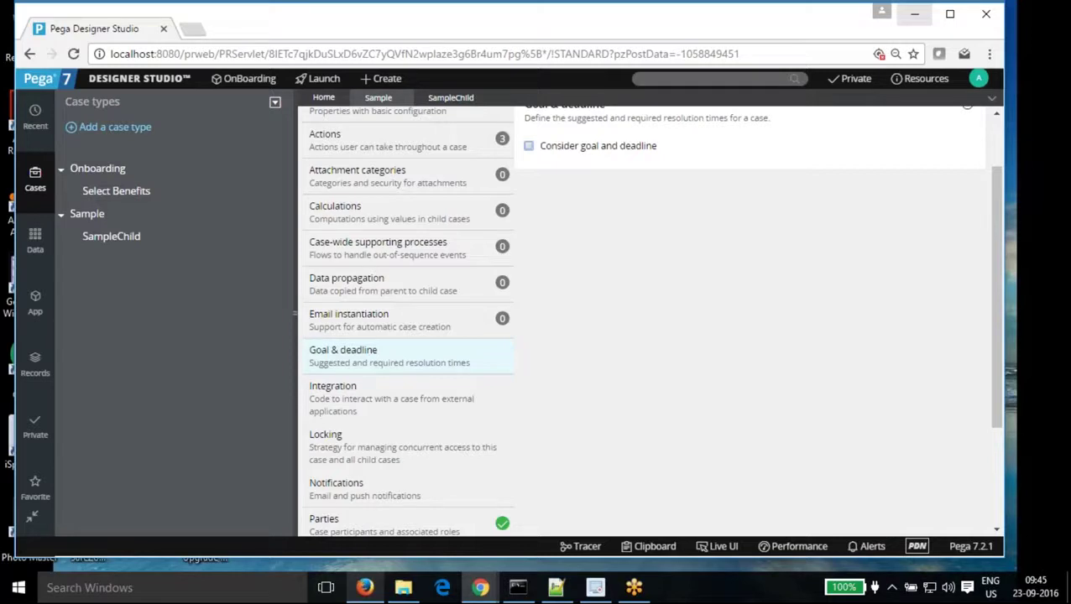
pyautogui.scroll(2, 651, 322)
pyautogui.click(528, 225)
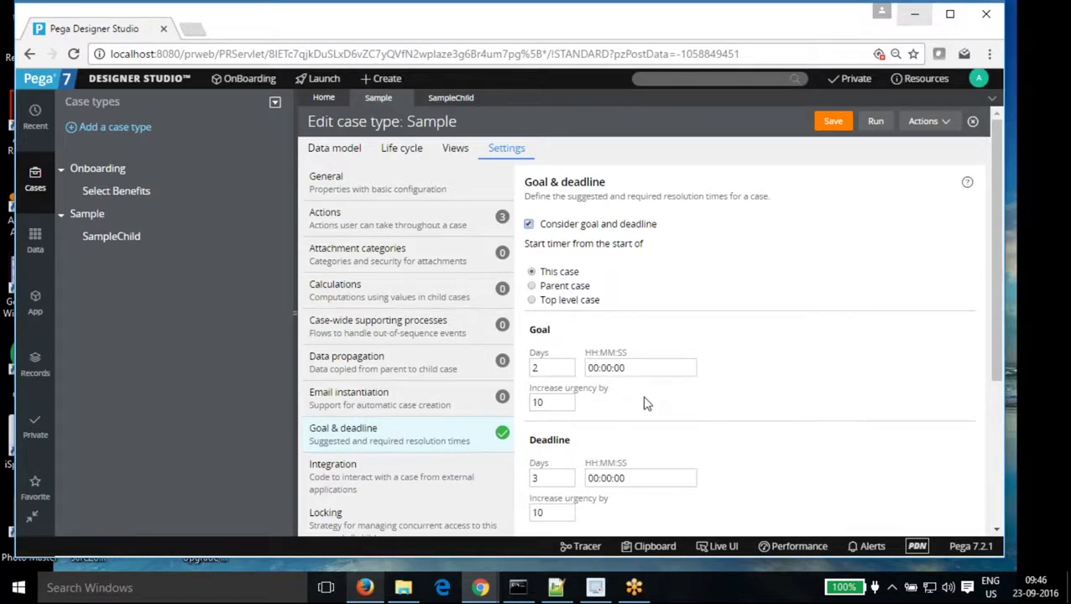
pyautogui.scroll(-2, 534, 243)
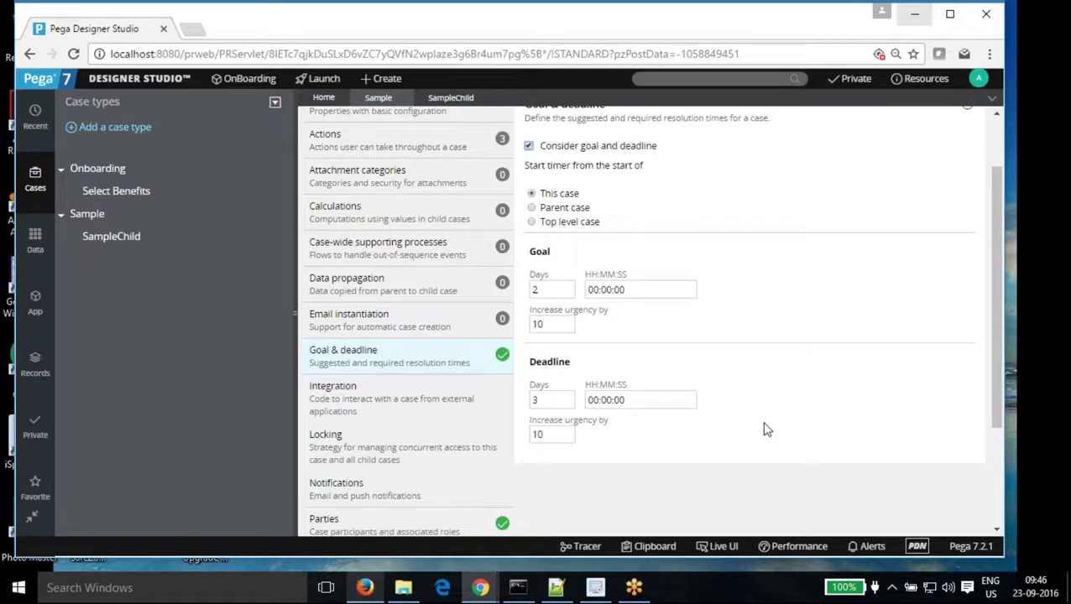
pyautogui.scroll(2, 763, 429)
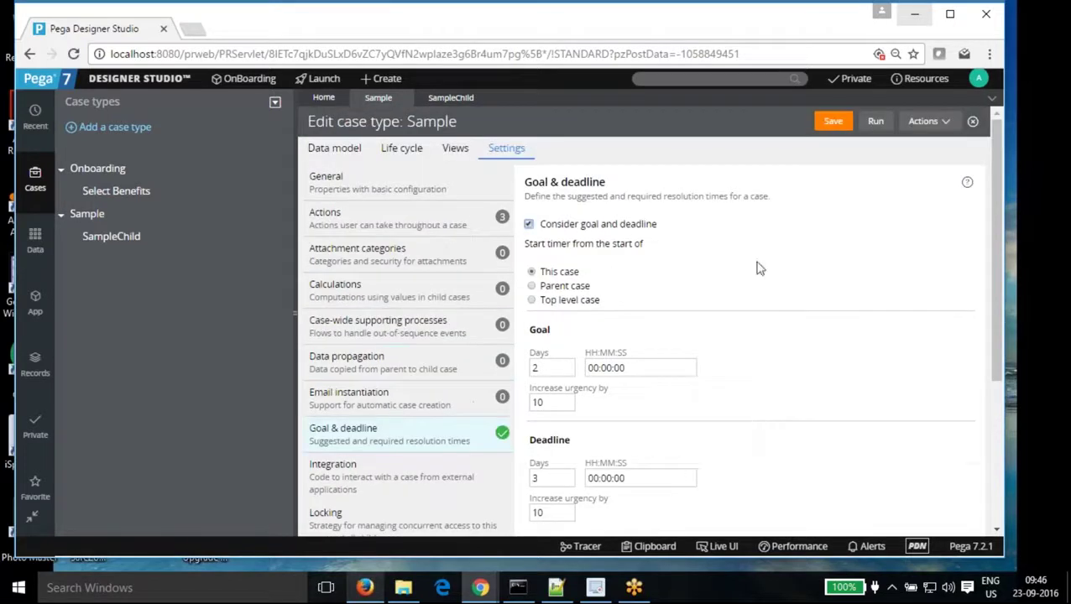
# - Save the Sample case type with its goal and deadline settings and look through its remaining settings categories
pyautogui.click(832, 122)
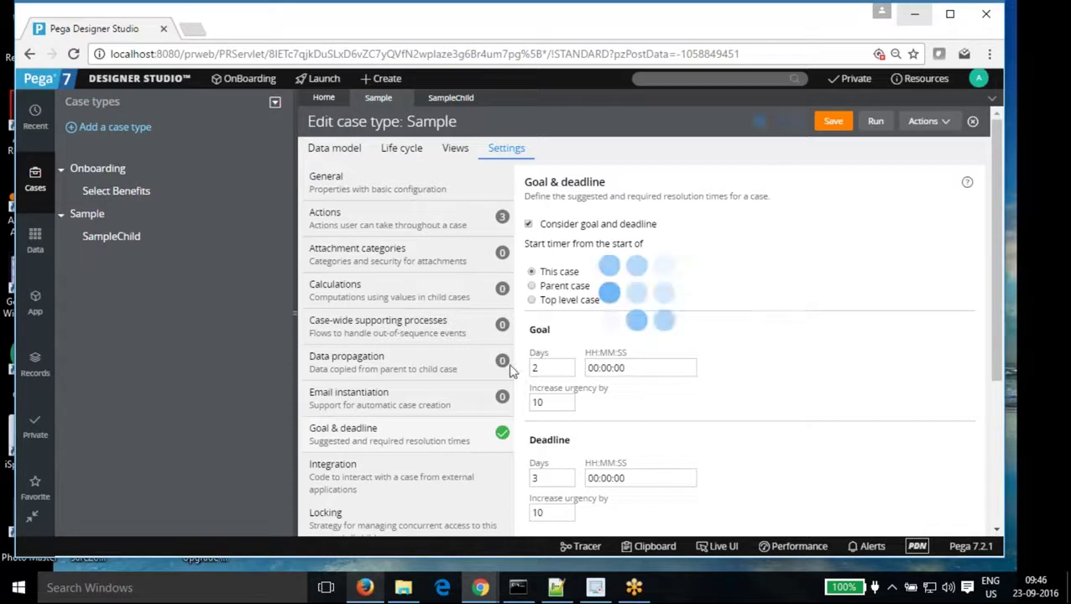
pyautogui.scroll(-3, 433, 414)
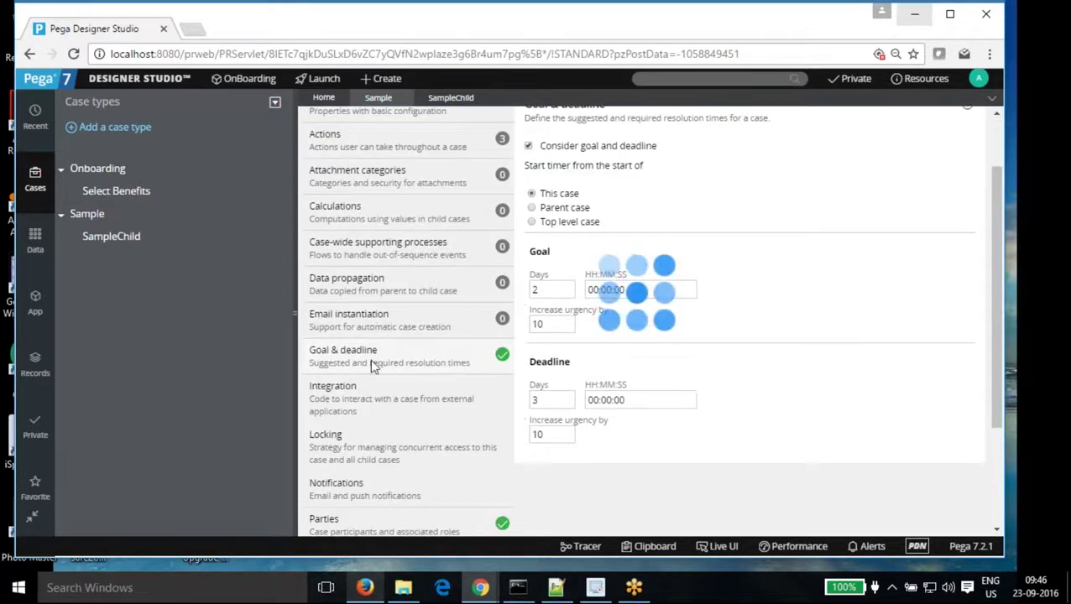
pyautogui.scroll(-1, 375, 402)
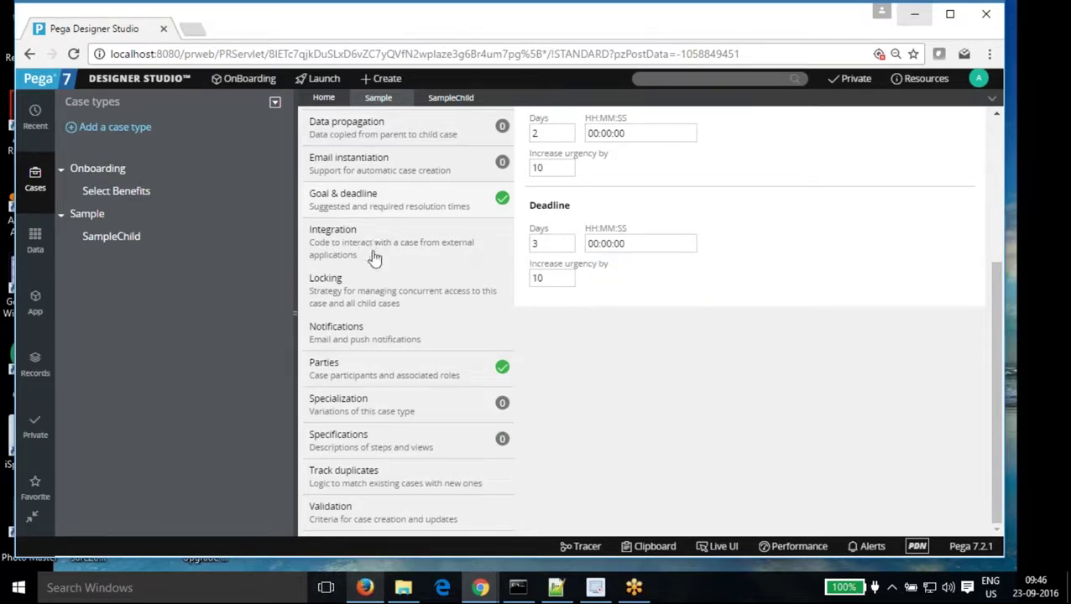
pyautogui.scroll(3, 375, 258)
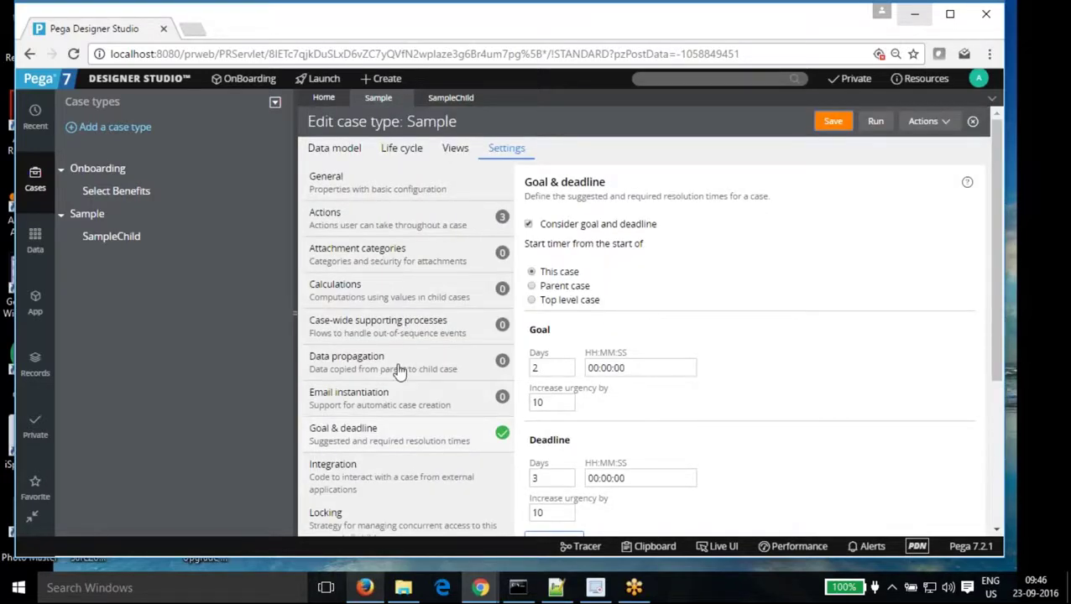
pyautogui.scroll(-2, 400, 372)
pyautogui.scroll(-1, 399, 371)
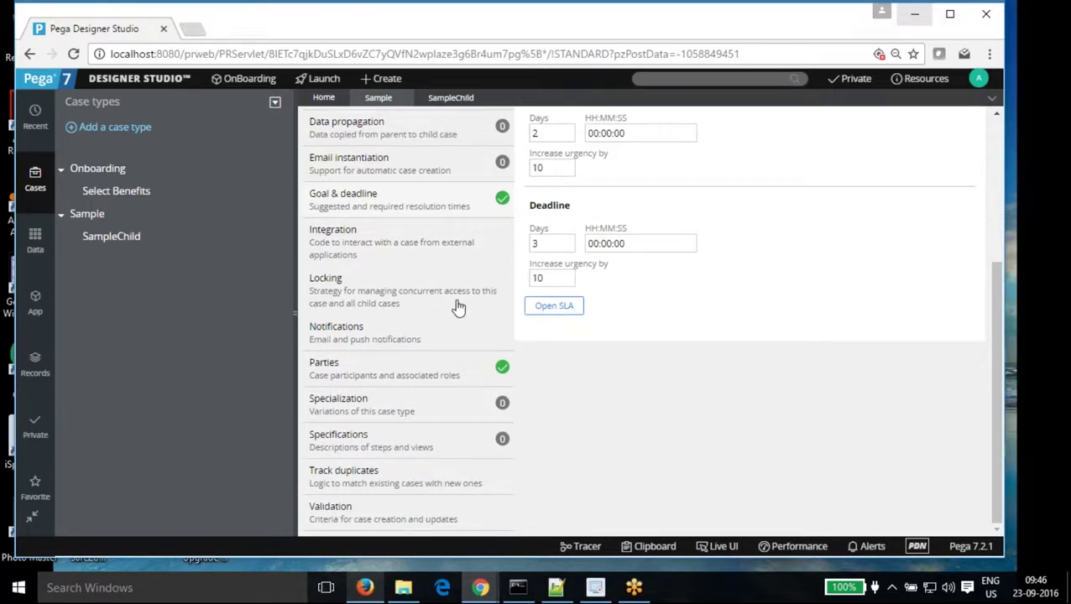
# - Switch to the Notepad++ notes and extend the Locking topic to read "Locking - default , Optimistic Locking"
pyautogui.click(556, 587)
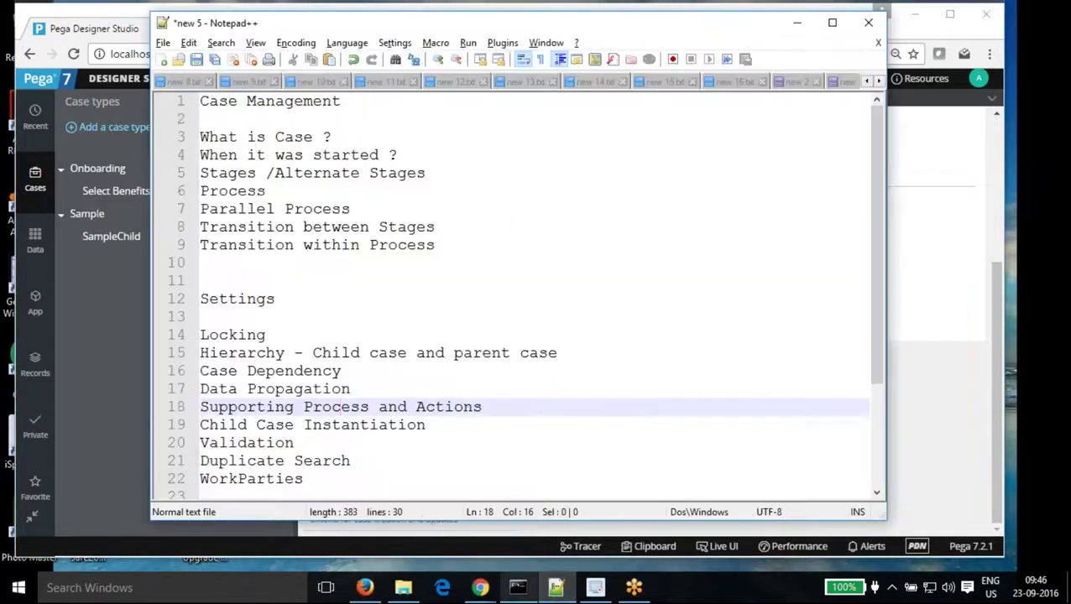
pyautogui.moveTo(265, 334); pyautogui.dragTo(198, 337)
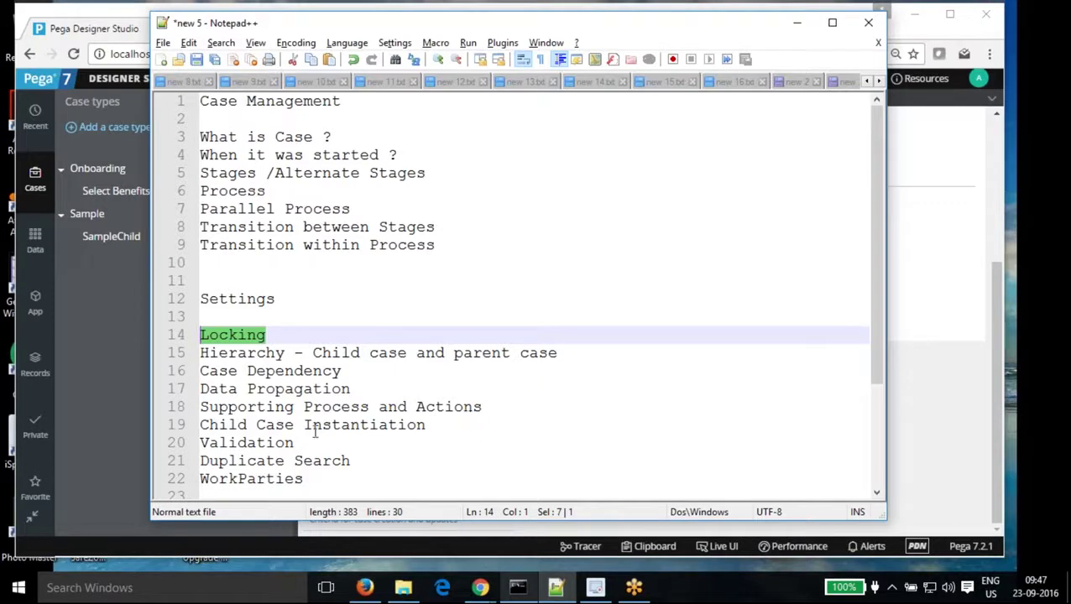
pyautogui.click(294, 335)
pyautogui.write('- d')
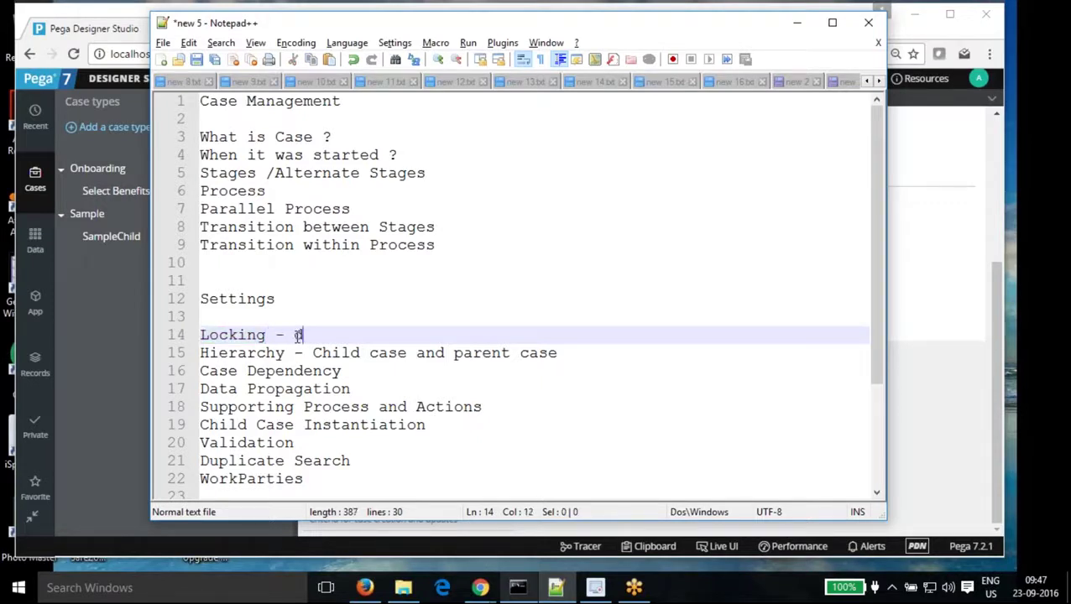
pyautogui.write('efault , ')
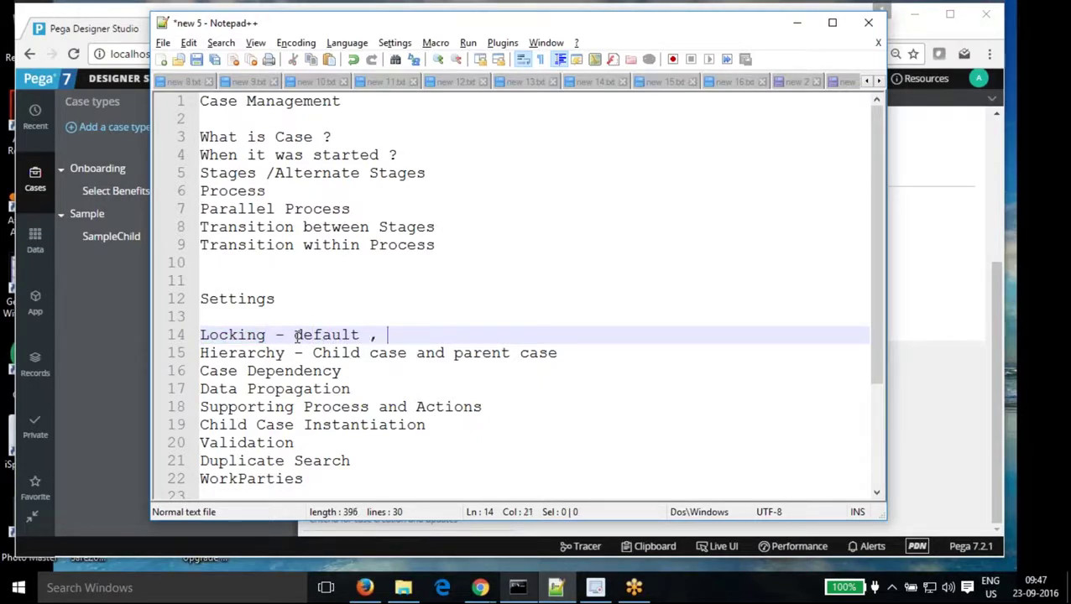
pyautogui.write('Optimistric')
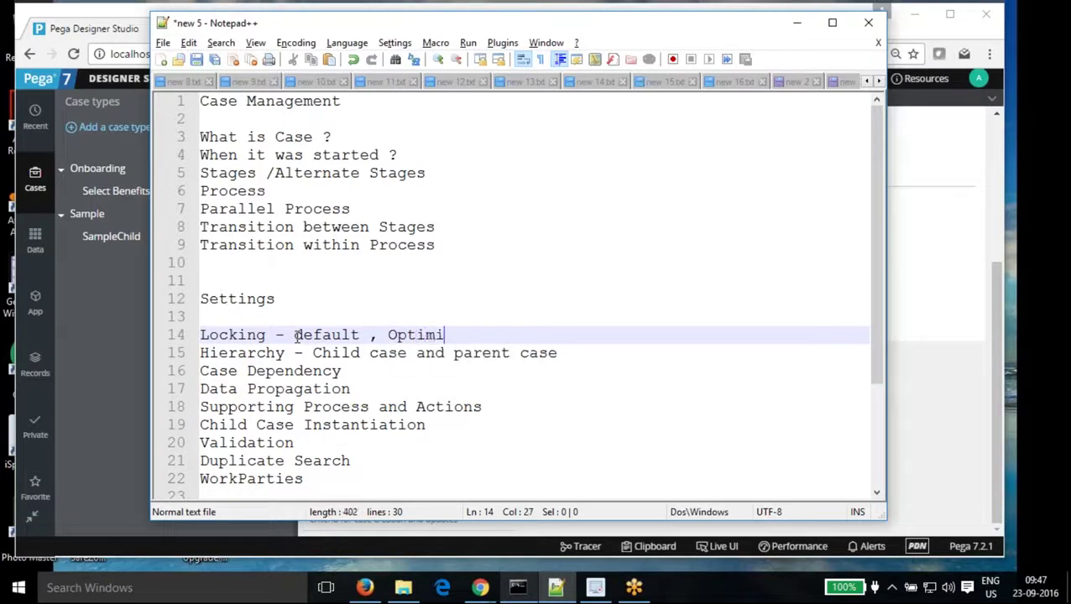
pyautogui.press('BackSpace')
pyautogui.press('BackSpace')
pyautogui.press('BackSpace')
pyautogui.write('ic Loca')
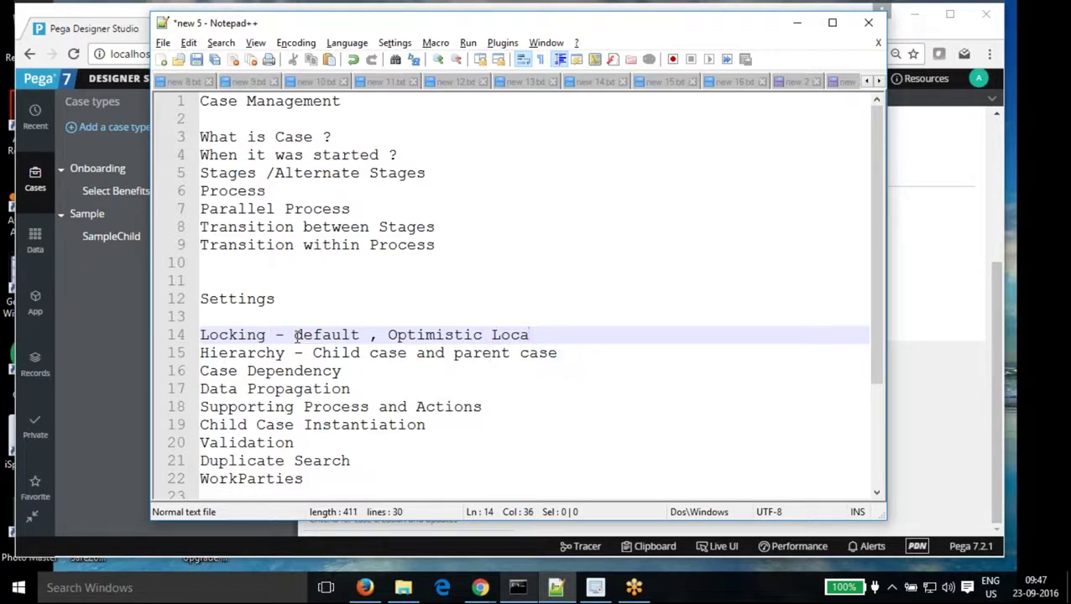
pyautogui.press('BackSpace')
pyautogui.write('king')
# - Review the Locking, Hierarchy and Case Dependency topics under Settings in the notes
pyautogui.click(360, 335)
pyautogui.click(377, 353)
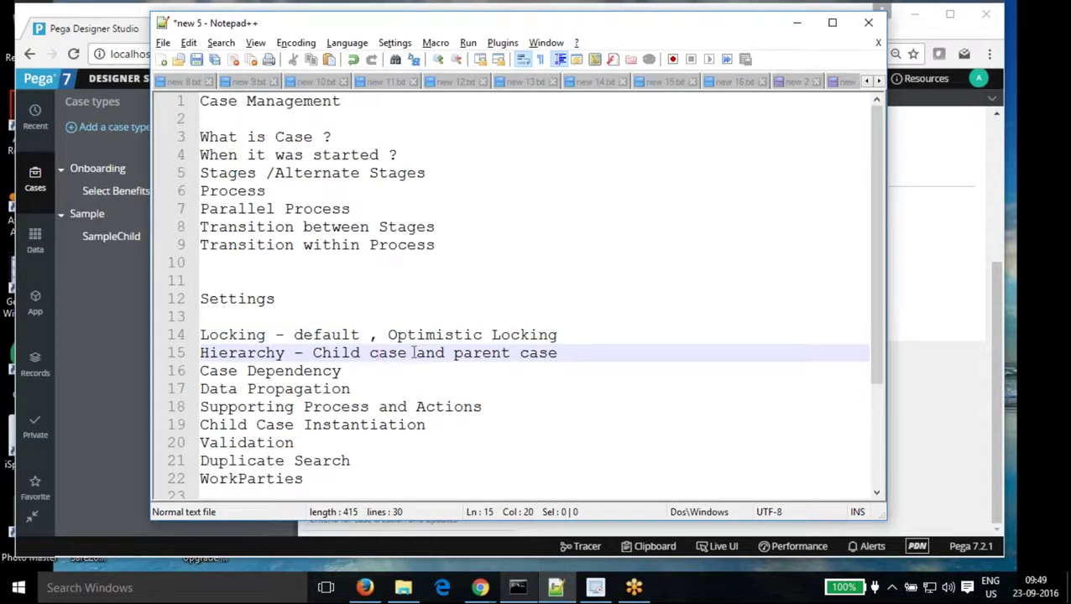
pyautogui.moveTo(407, 354); pyautogui.dragTo(321, 353)
pyautogui.click(417, 367)
pyautogui.moveTo(454, 354); pyautogui.dragTo(556, 354)
pyautogui.click(399, 384)
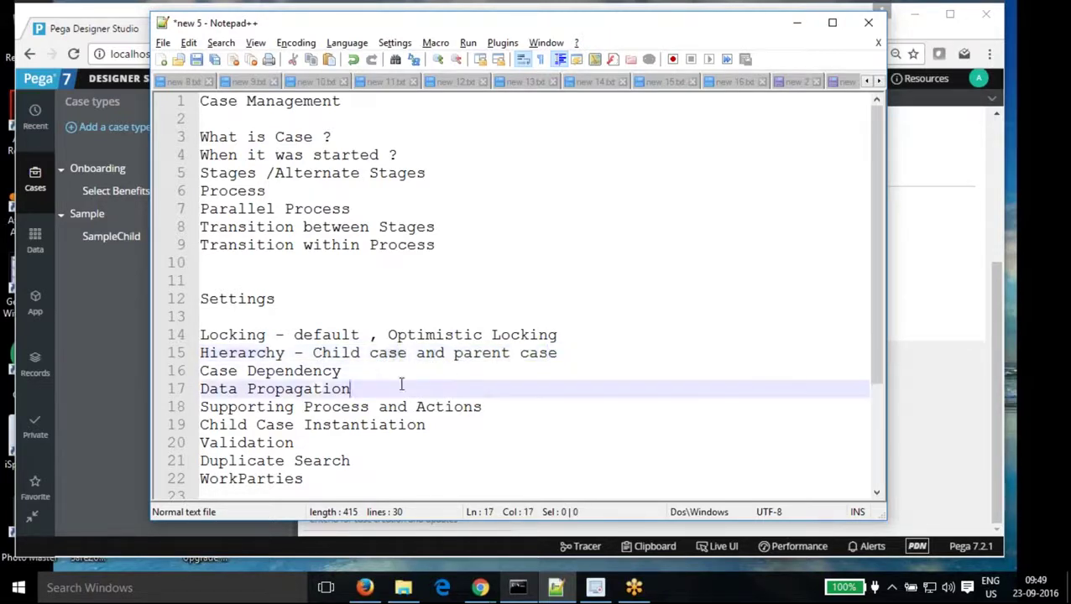
pyautogui.moveTo(351, 370); pyautogui.dragTo(202, 367)
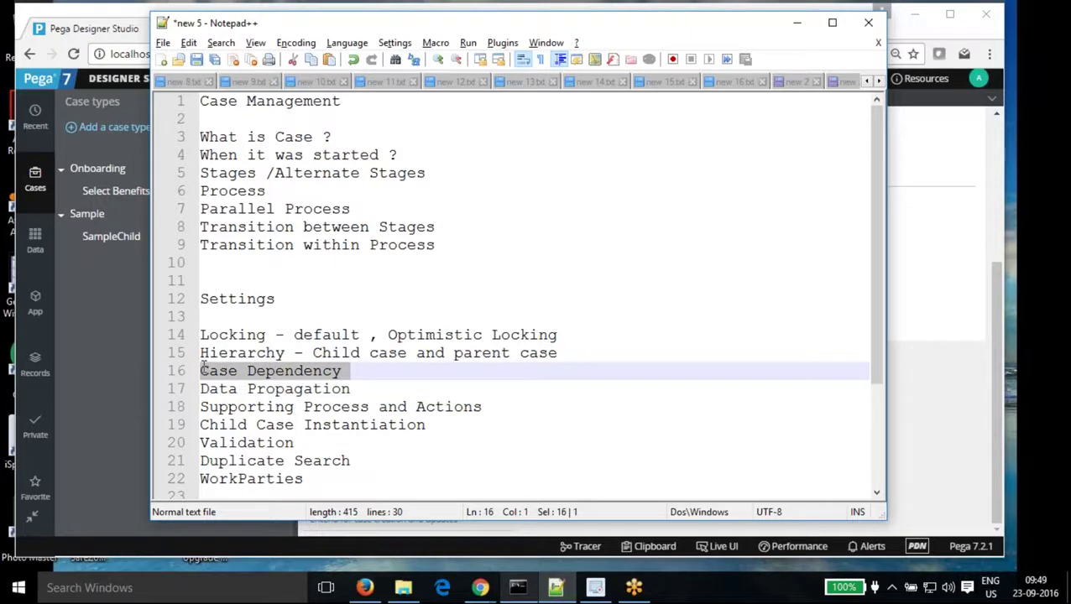
pyautogui.click(445, 370)
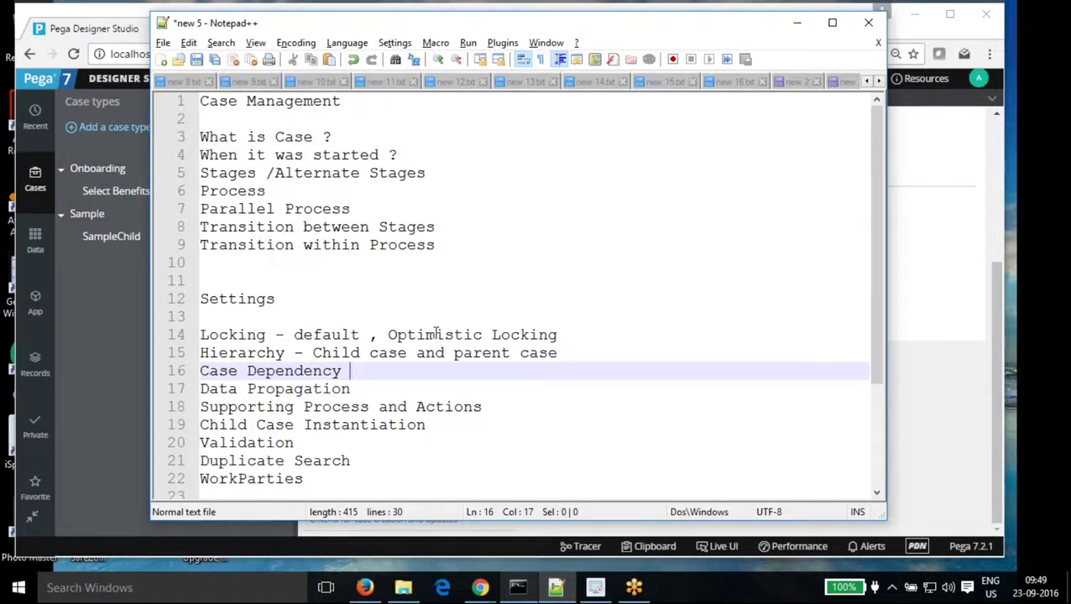
# - Switch to Pega Designer Studio, set SampleChild's locking to not lock the parent case when the child case is opened, and save
pyautogui.click(94, 294)
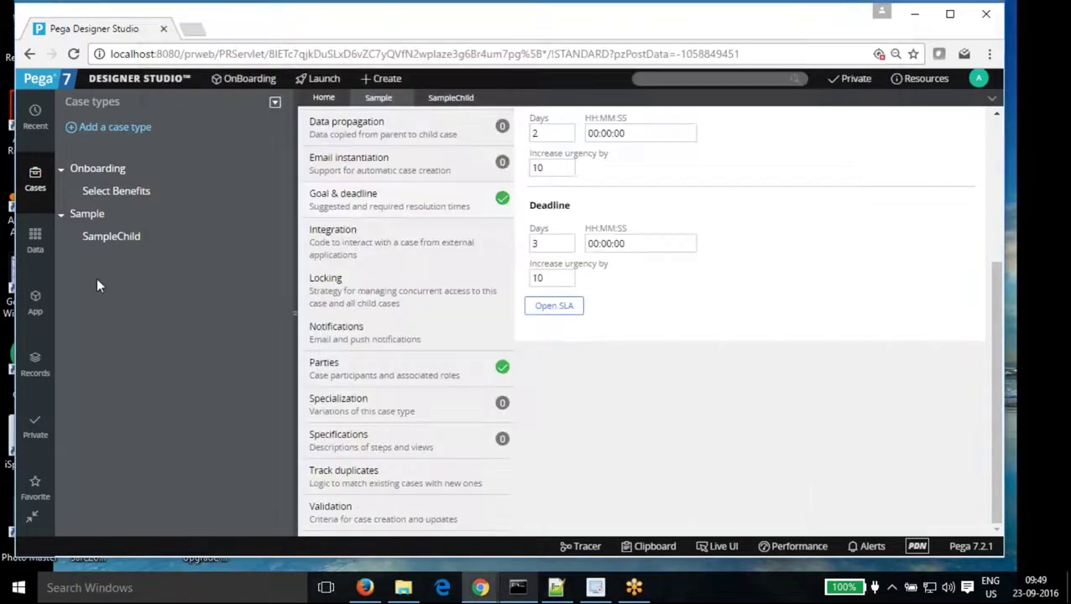
pyautogui.click(111, 235)
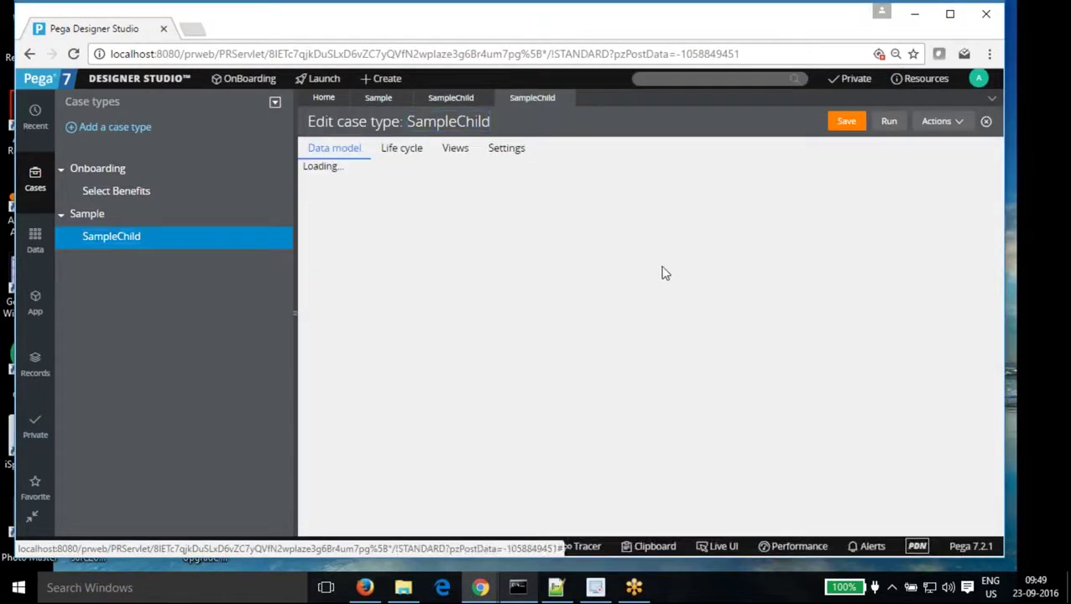
pyautogui.click(515, 157)
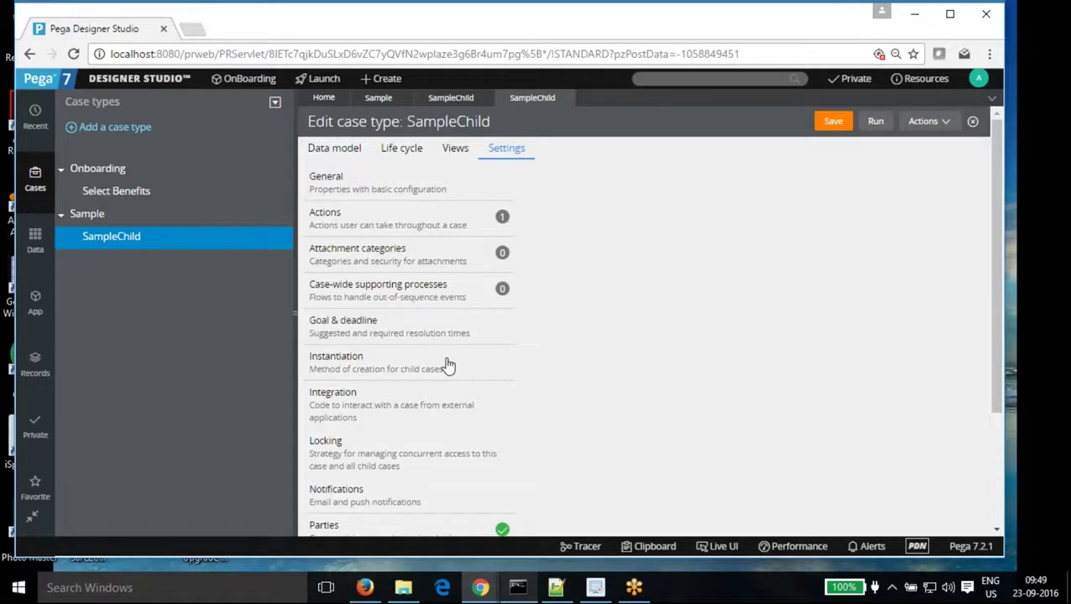
pyautogui.scroll(-1, 411, 448)
pyautogui.scroll(-2, 394, 432)
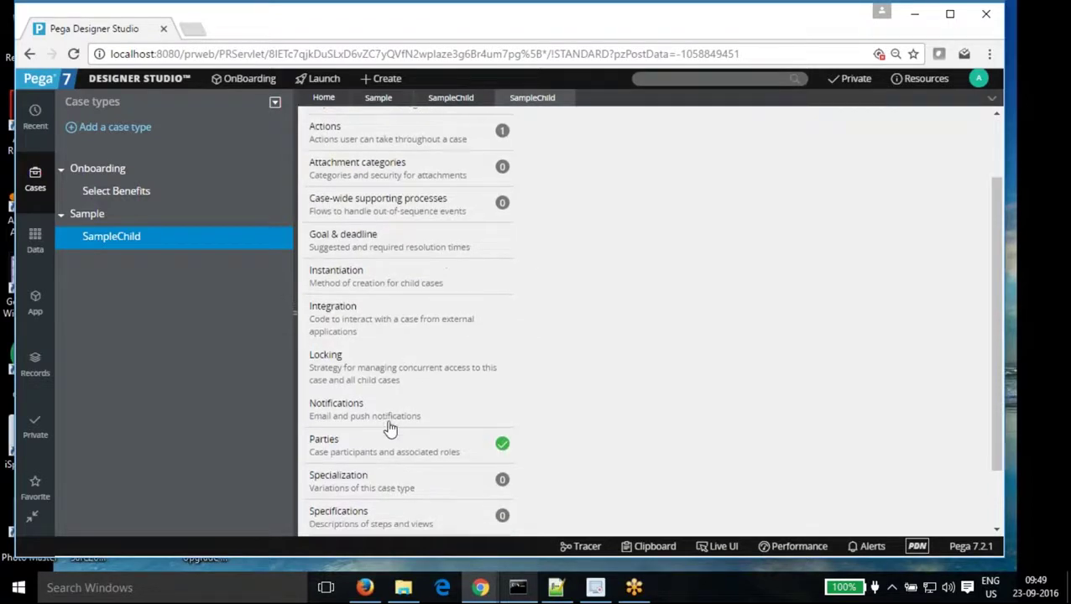
pyautogui.scroll(2, 390, 429)
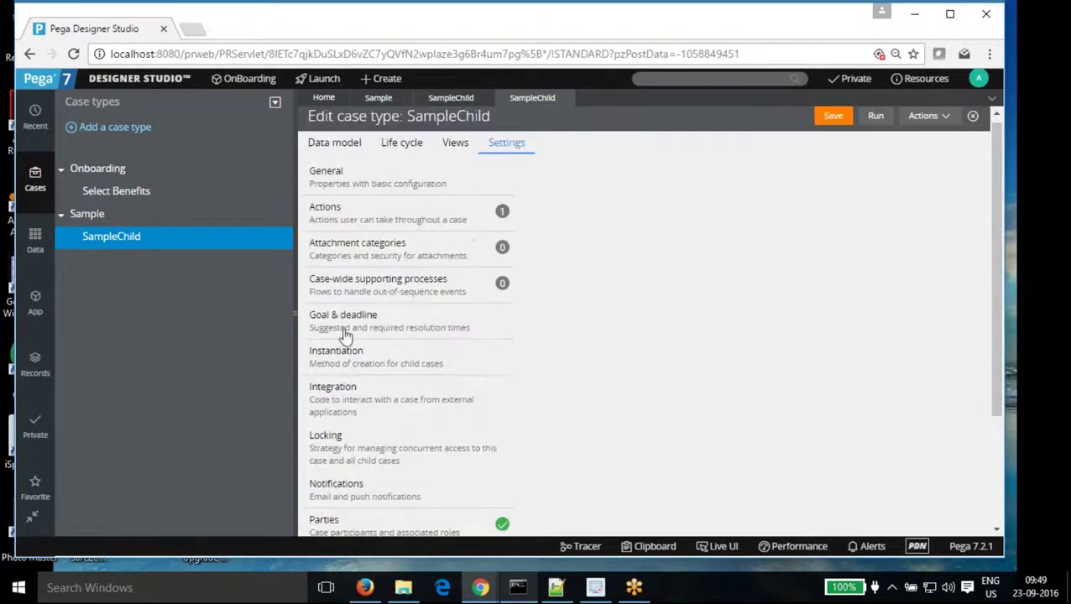
pyautogui.click(338, 442)
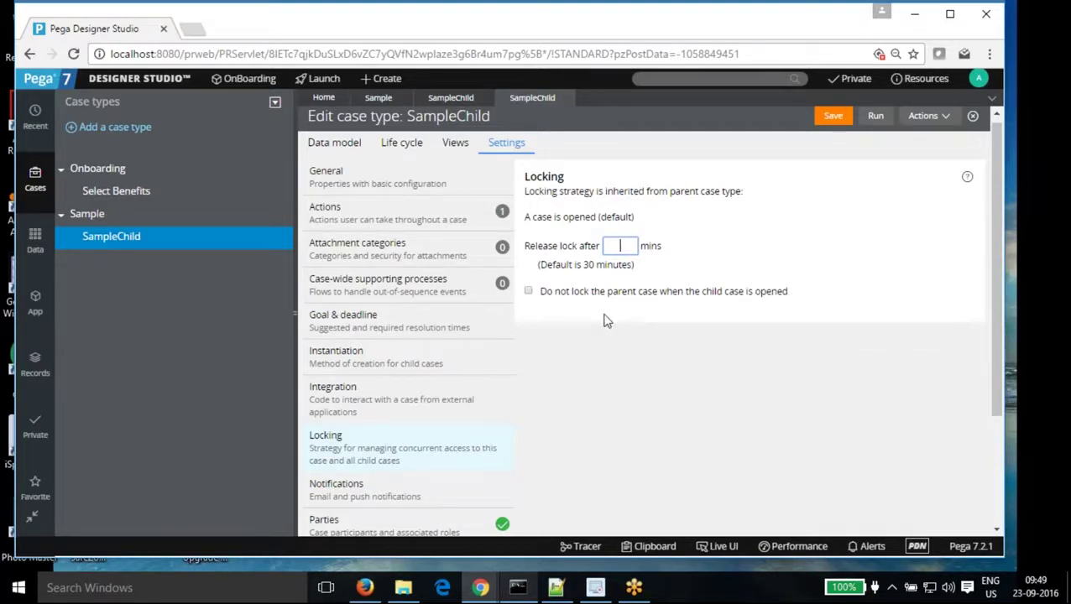
pyautogui.click(540, 295)
pyautogui.click(833, 118)
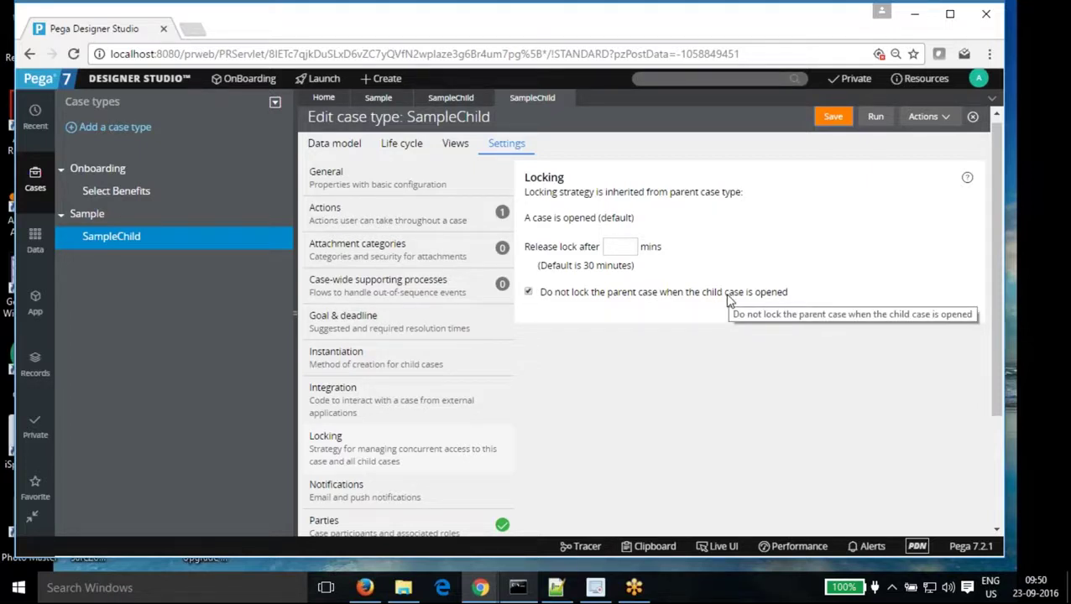
# - Examine SampleChild's validation settings and the validate record forms OnAdd for case creation and Validate for case saving
pyautogui.scroll(-1, 473, 432)
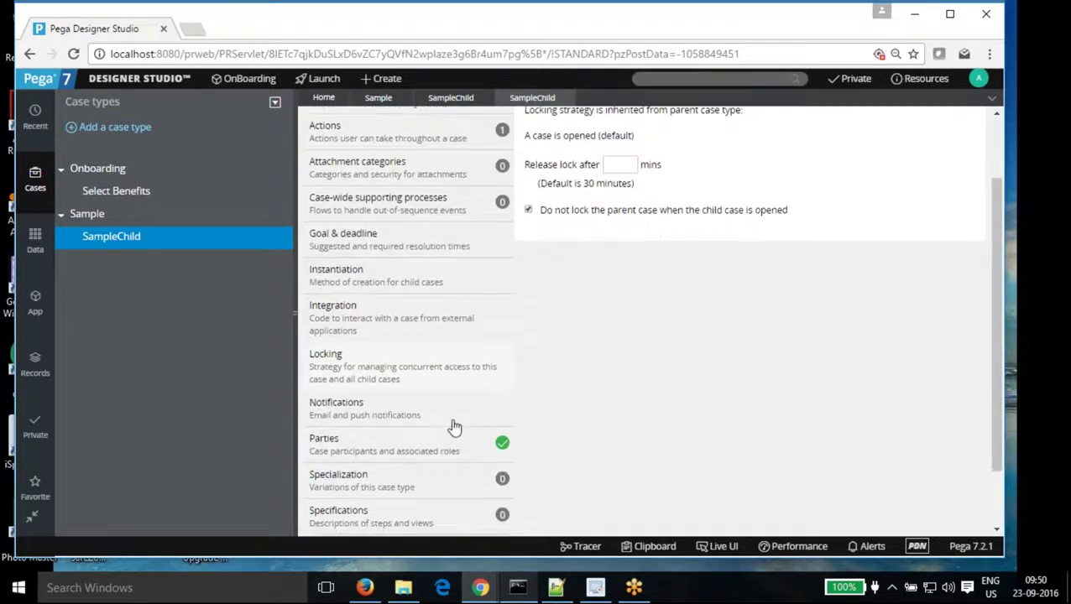
pyautogui.scroll(-1, 453, 428)
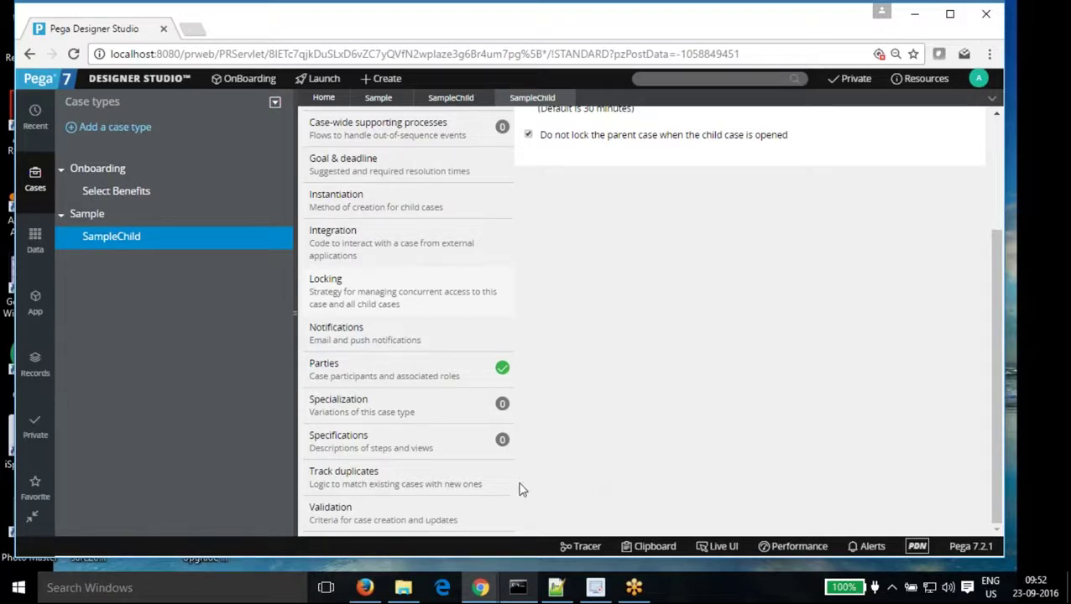
pyautogui.click(339, 510)
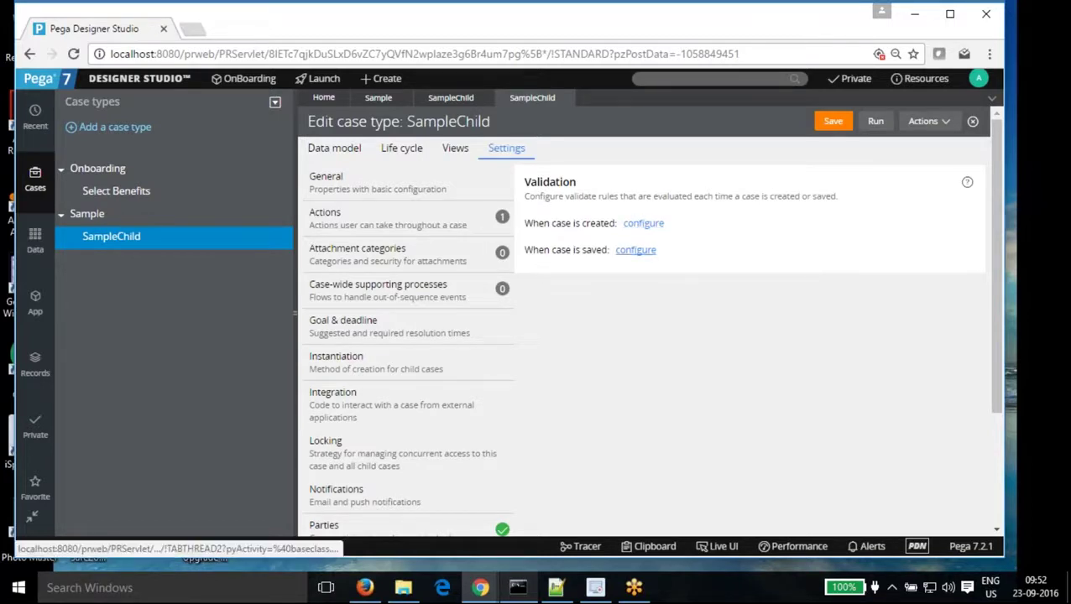
pyautogui.click(643, 223)
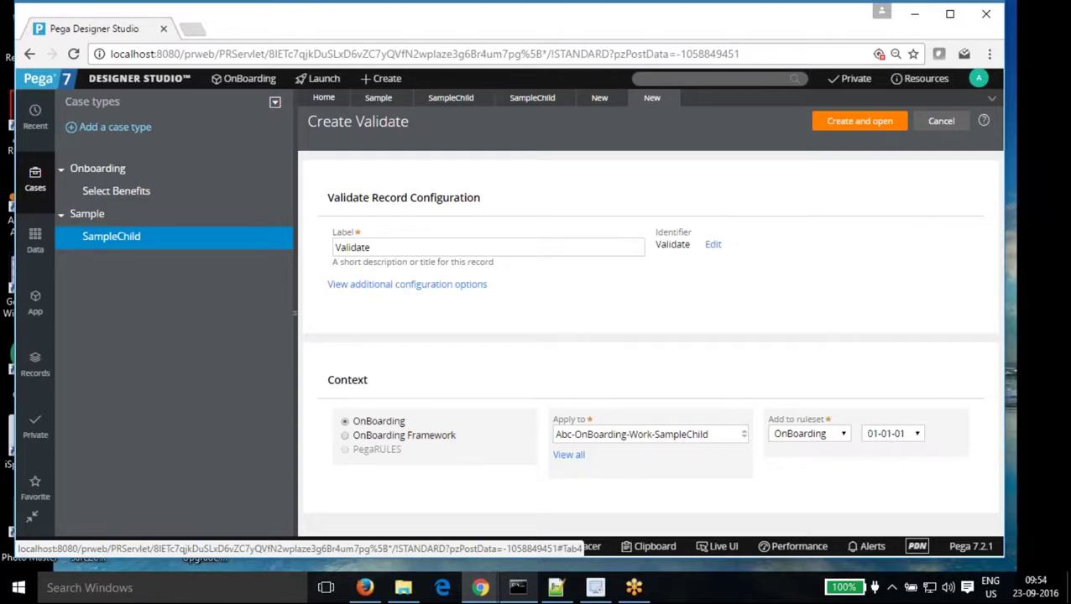
pyautogui.moveTo(337, 248); pyautogui.dragTo(371, 248)
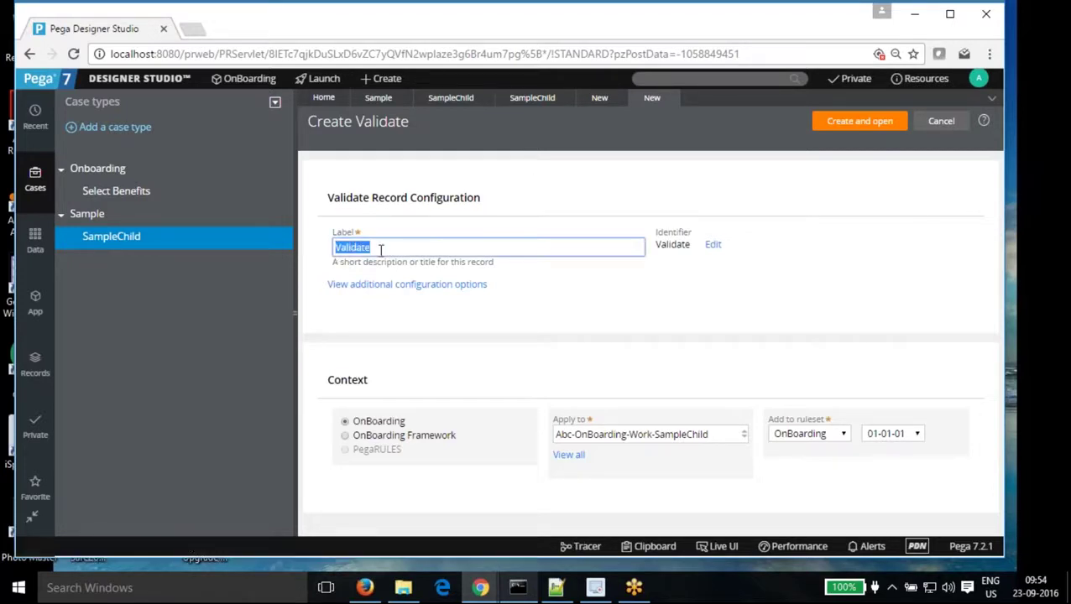
pyautogui.click(837, 124)
pyautogui.click(599, 97)
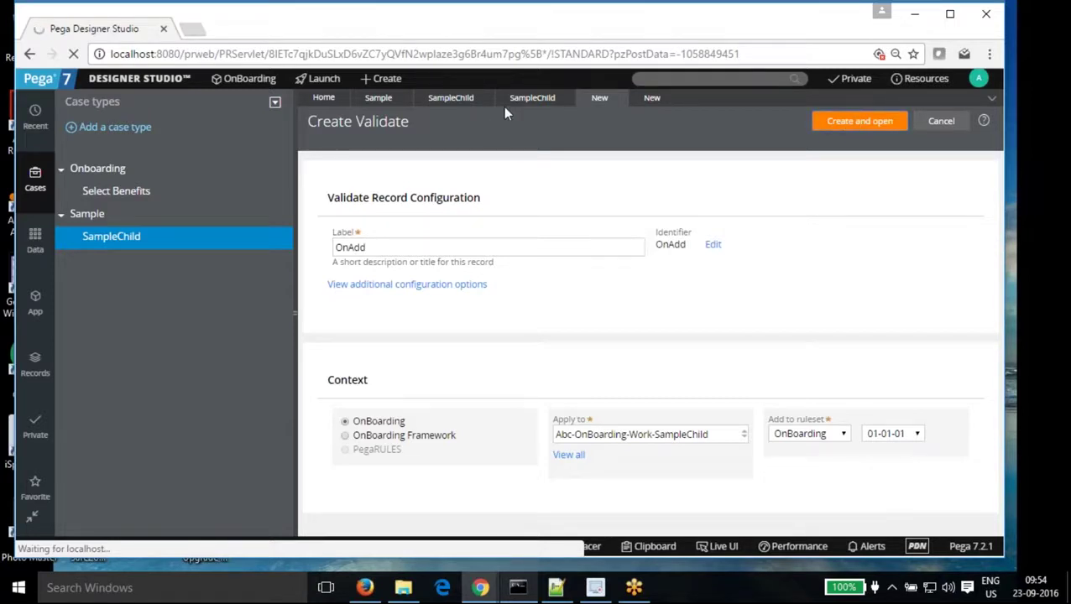
pyautogui.click(537, 97)
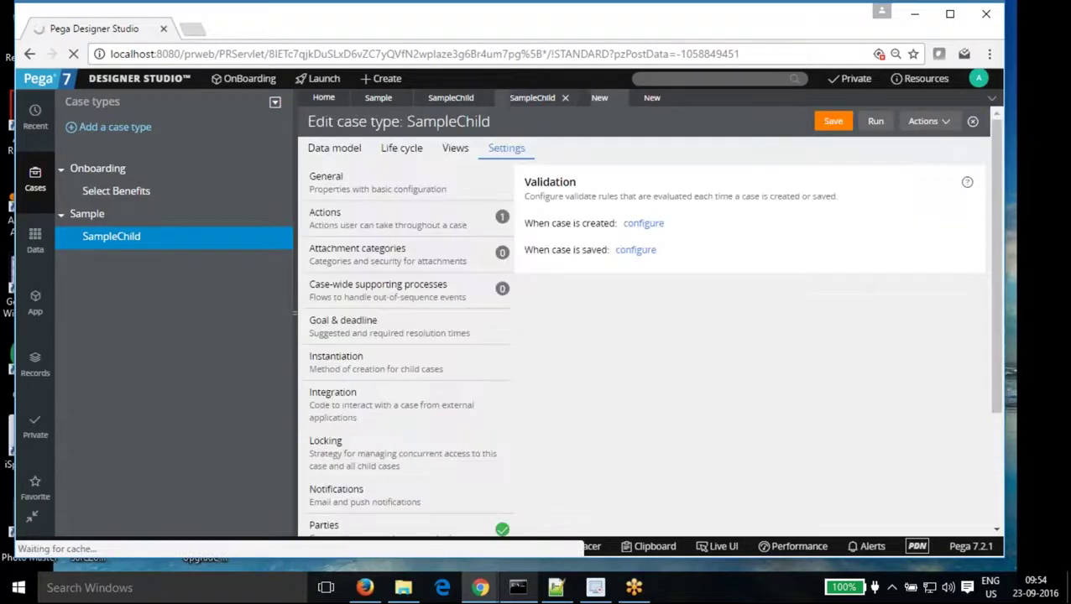
# - Enable automatic instantiation of SampleChild by the system, review the All/Any conditions option, and choose creation when parent case 'Sample' starts
pyautogui.click(335, 363)
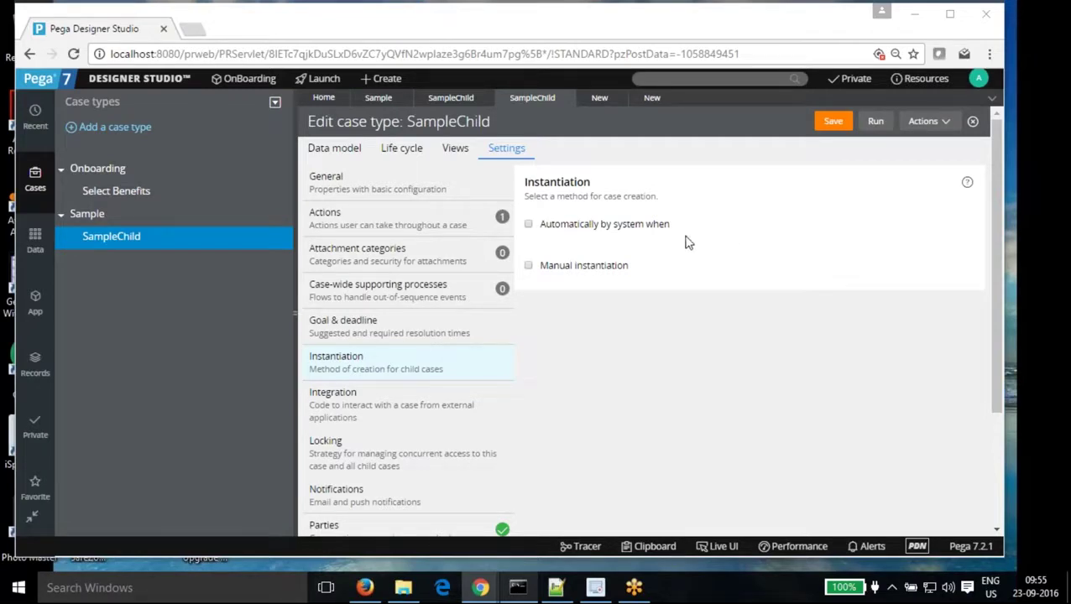
pyautogui.click(528, 224)
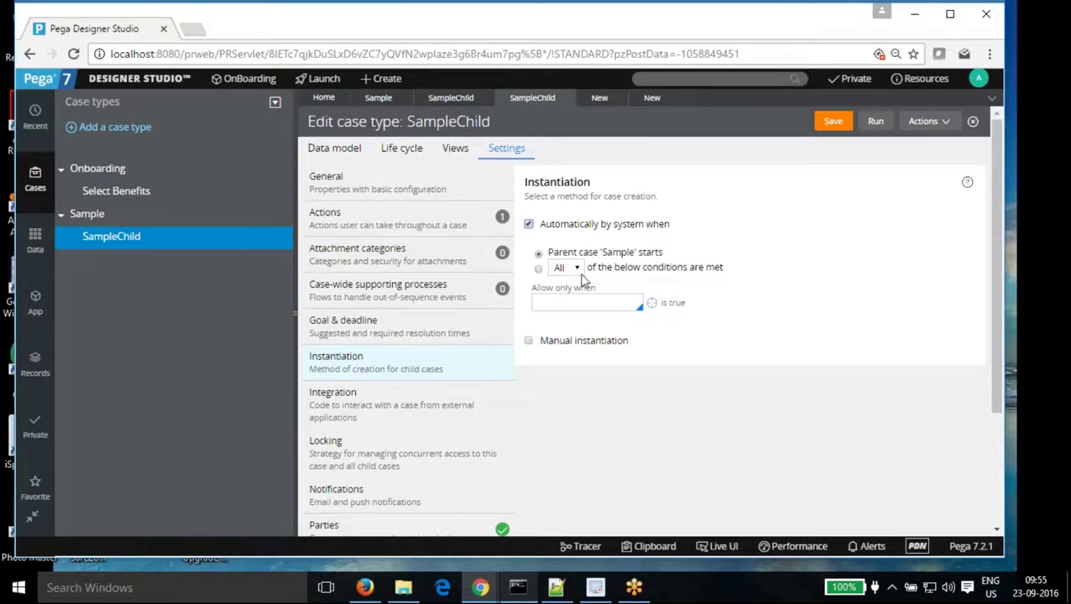
pyautogui.click(538, 270)
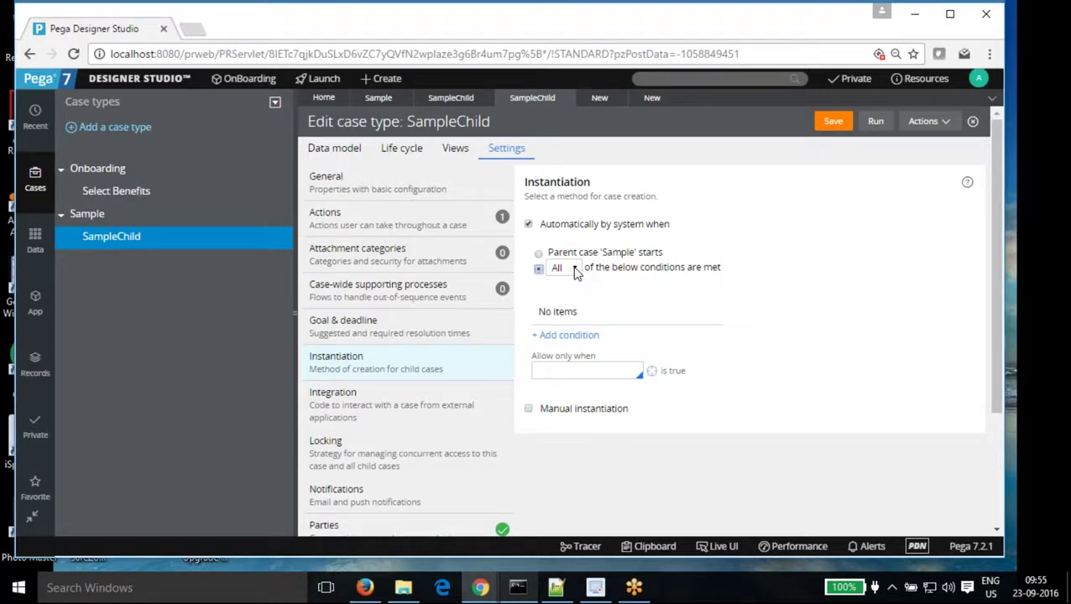
pyautogui.click(575, 268)
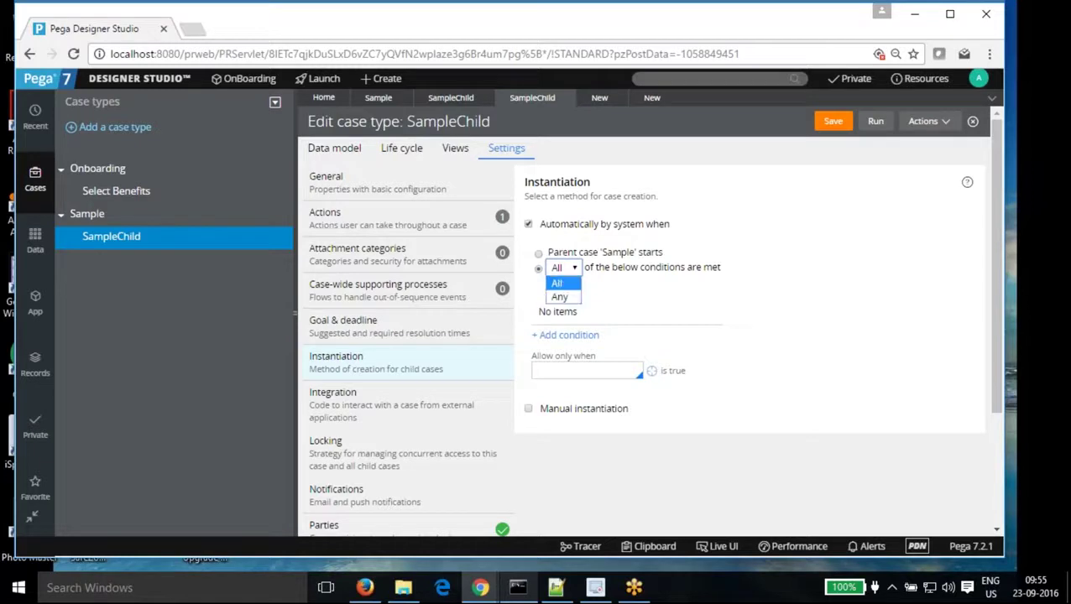
pyautogui.click(674, 282)
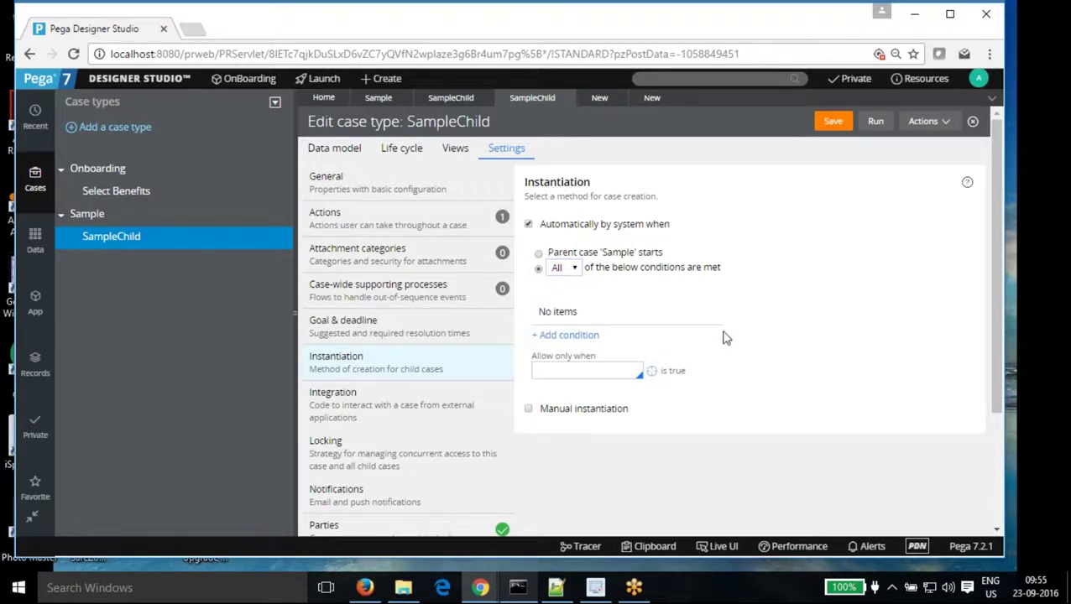
pyautogui.click(538, 253)
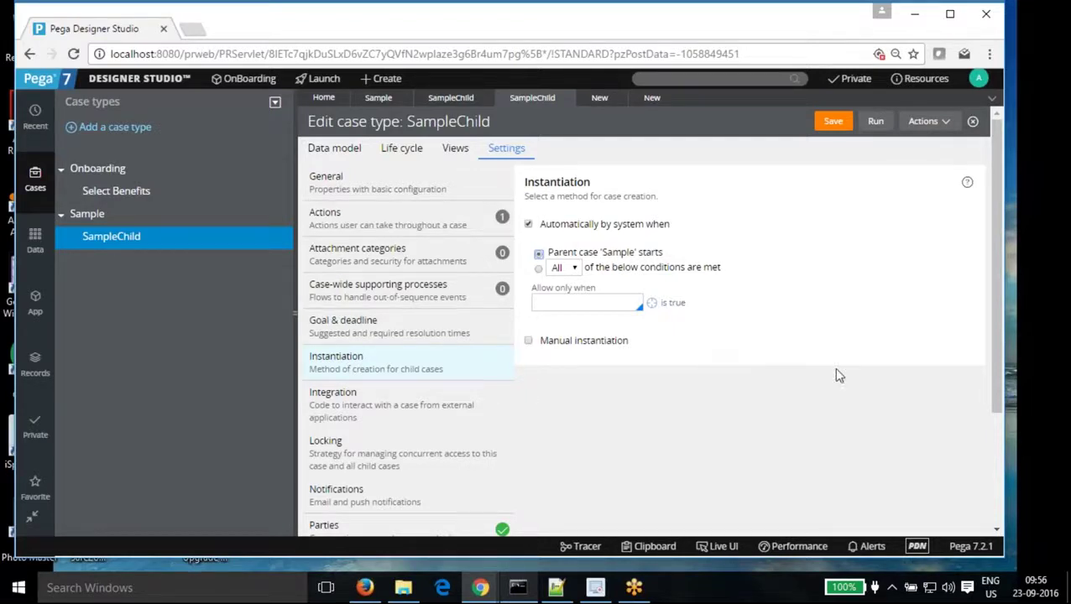
# - Switch to the Notepad++ notes and review the Settings topics from Locking through WorkParties
pyautogui.scroll(-3, 382, 466)
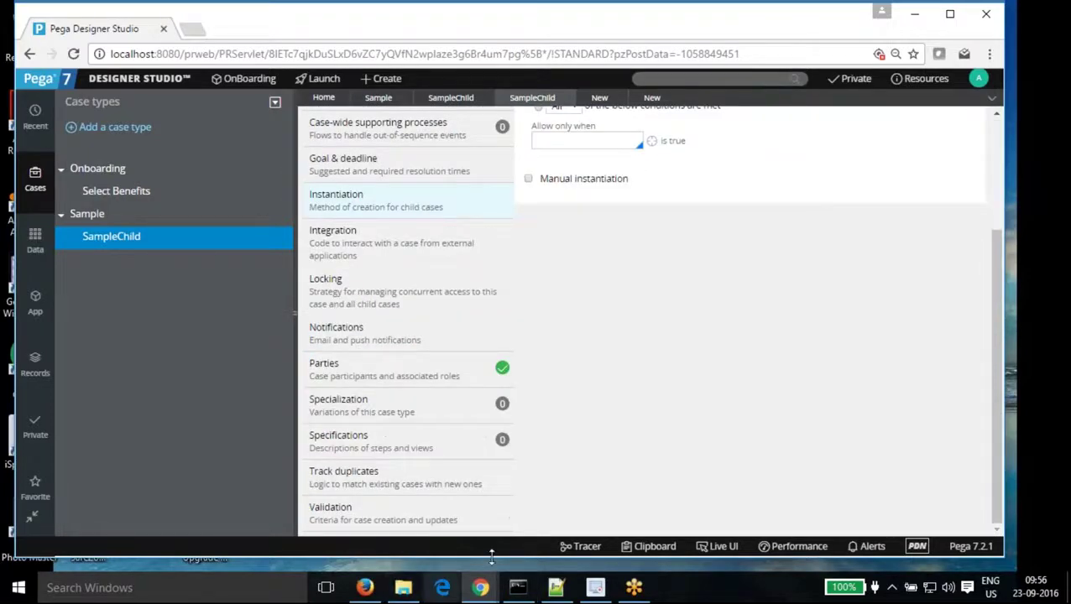
pyautogui.hotkey('alt', 'Tab')
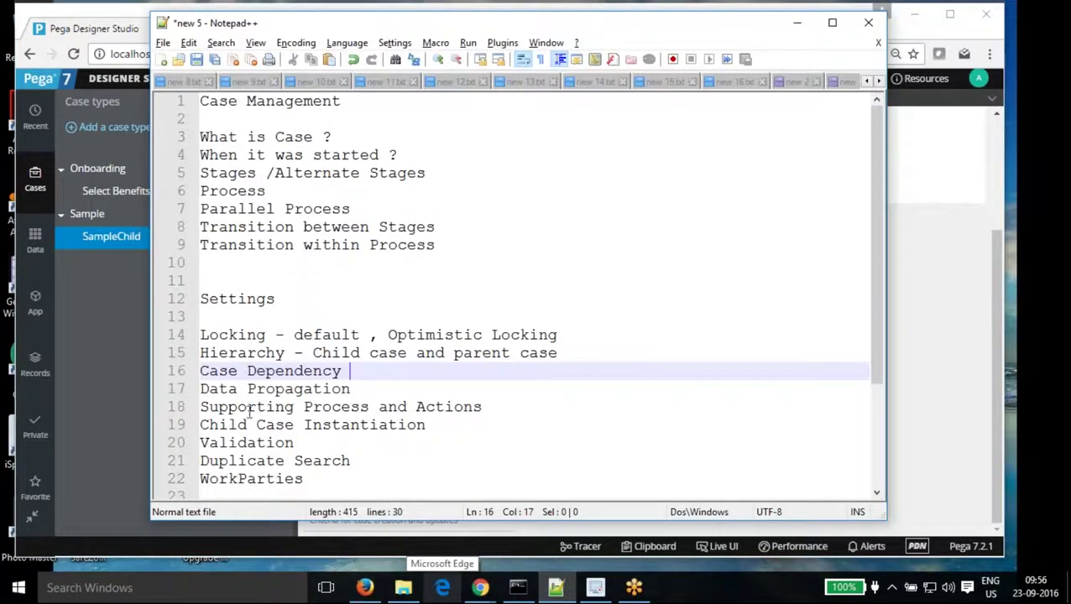
pyautogui.moveTo(304, 479); pyautogui.dragTo(198, 335)
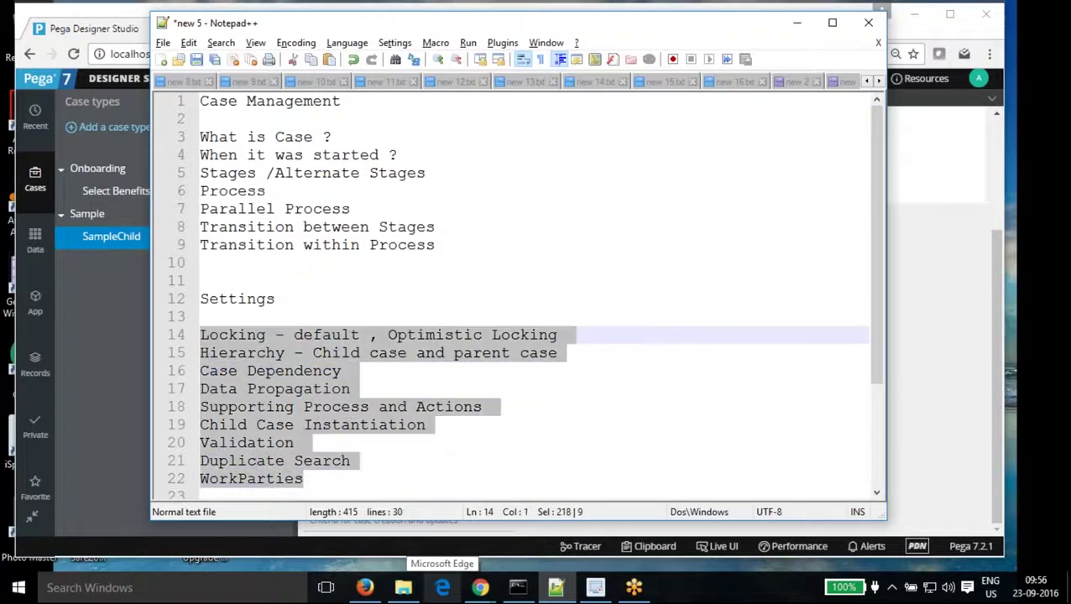
pyautogui.click(562, 445)
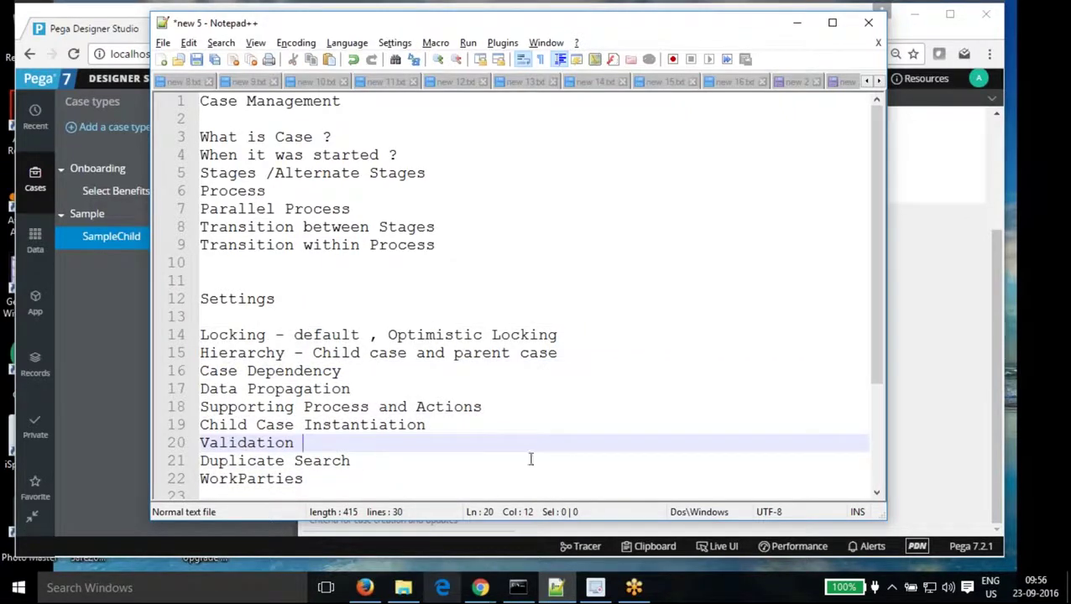